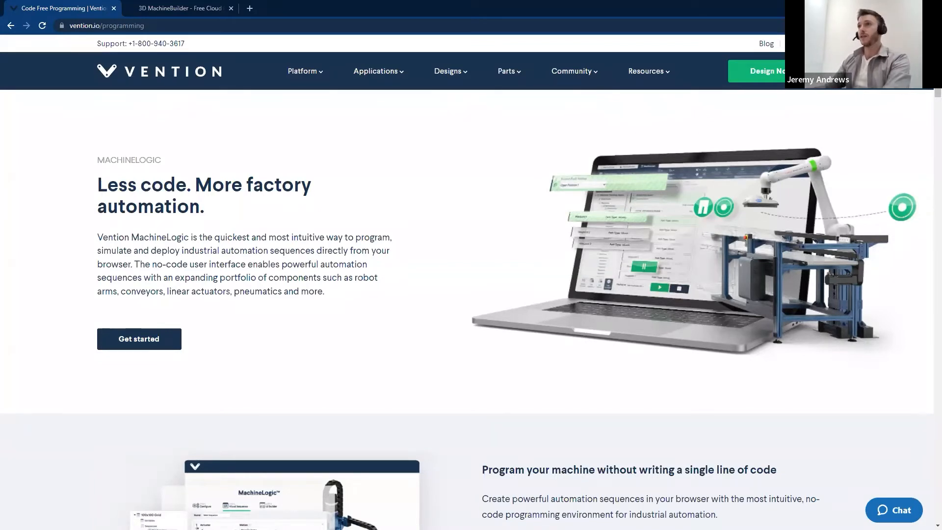
# Switch to the MachineBuilder tab and add a 585mm Enclosed Timing Belt Actuator from the Linear Motion parts
pyautogui.click(193, 9)
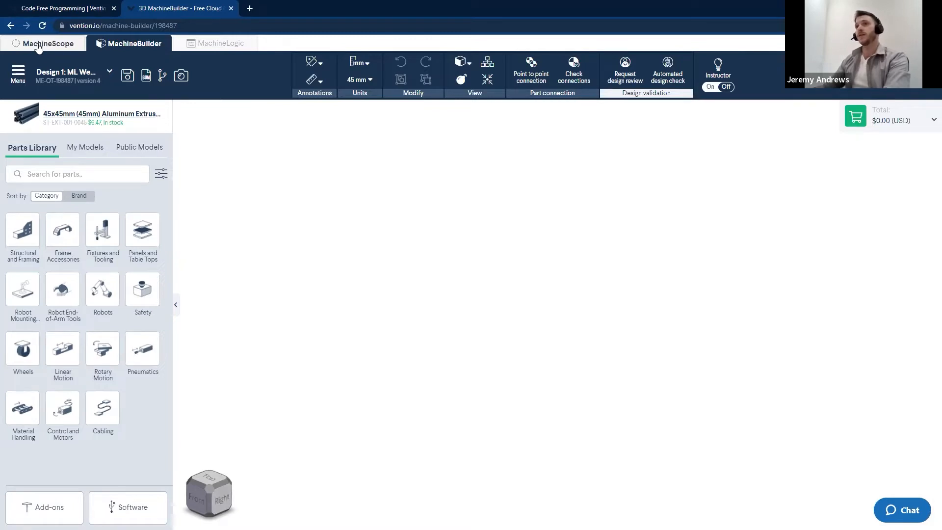
pyautogui.moveTo(210, 48)
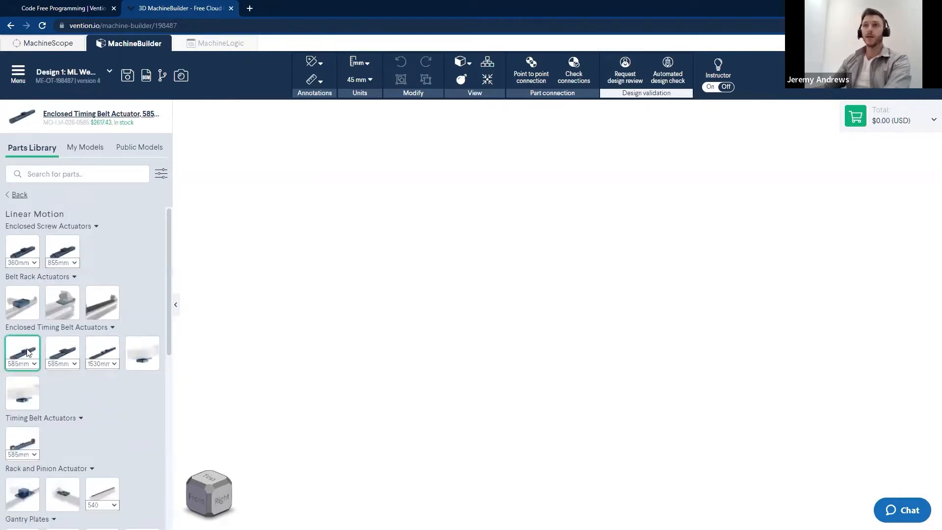
pyautogui.click(22, 351)
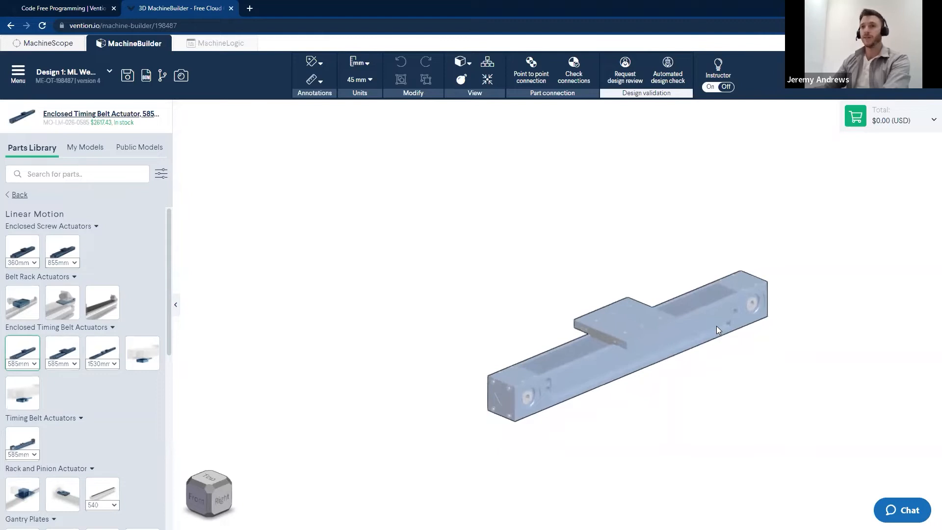
# Open the actuator's Configuration Assistant and autocomplete its motor, inductive sensors, controller and E-Stop
pyautogui.click(716, 300)
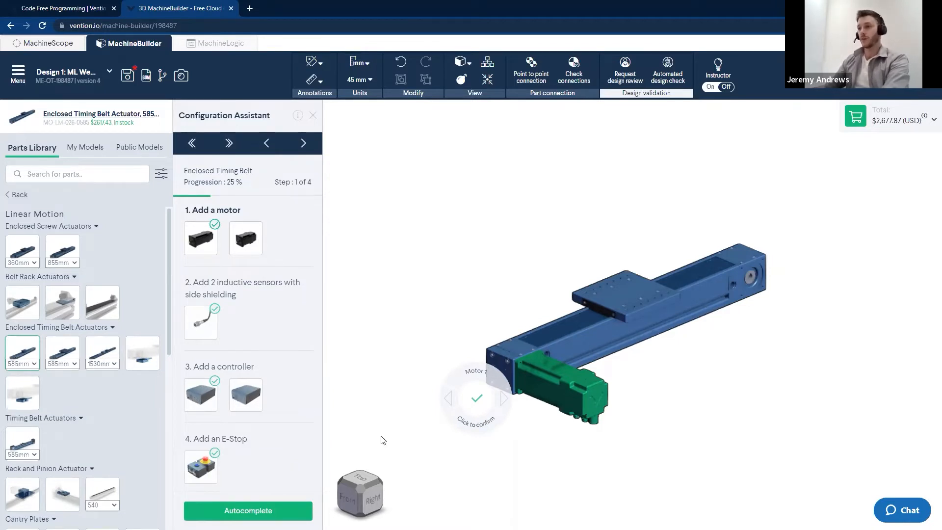
pyautogui.click(248, 510)
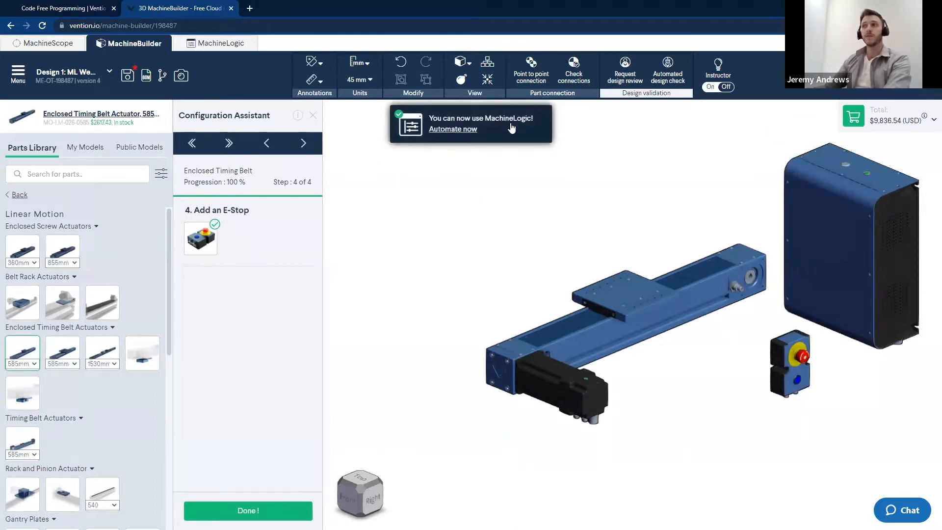
pyautogui.click(246, 511)
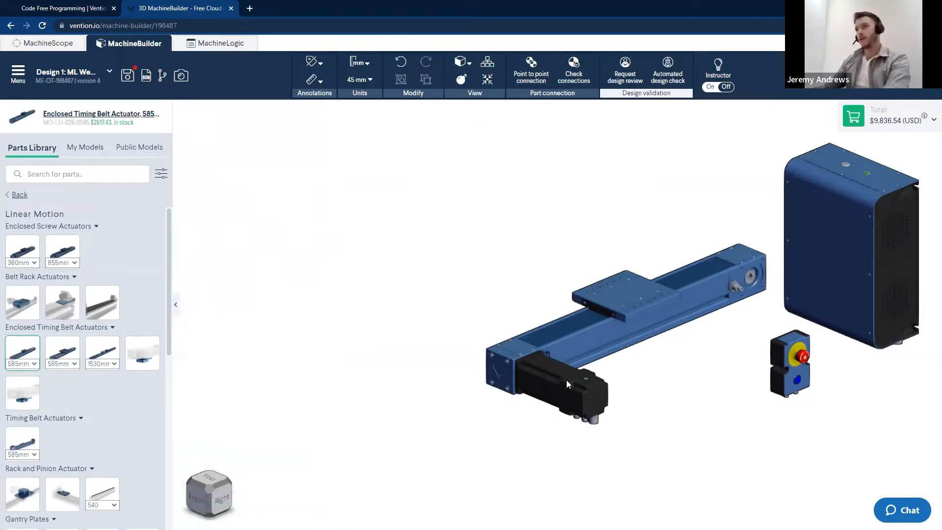
# Switch to MachineLogic and add a new actuator to the machine configuration
pyautogui.click(216, 44)
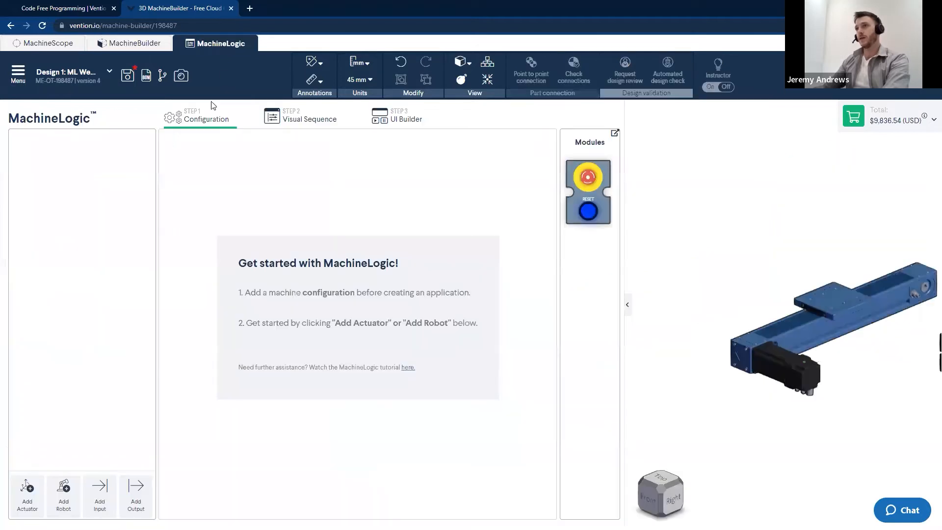
pyautogui.moveTo(878, 376); pyautogui.dragTo(791, 393, button='right')
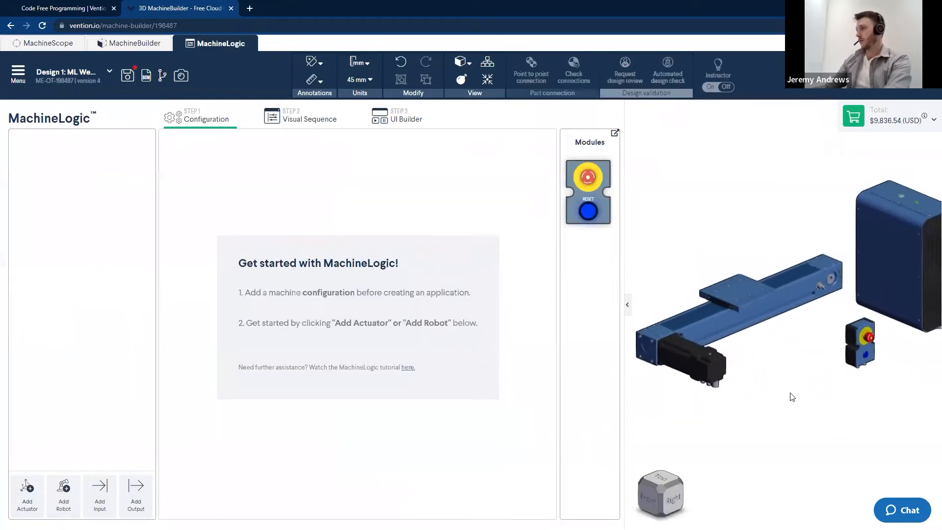
pyautogui.scroll(-3, 818, 353)
pyautogui.scroll(2, 811, 372)
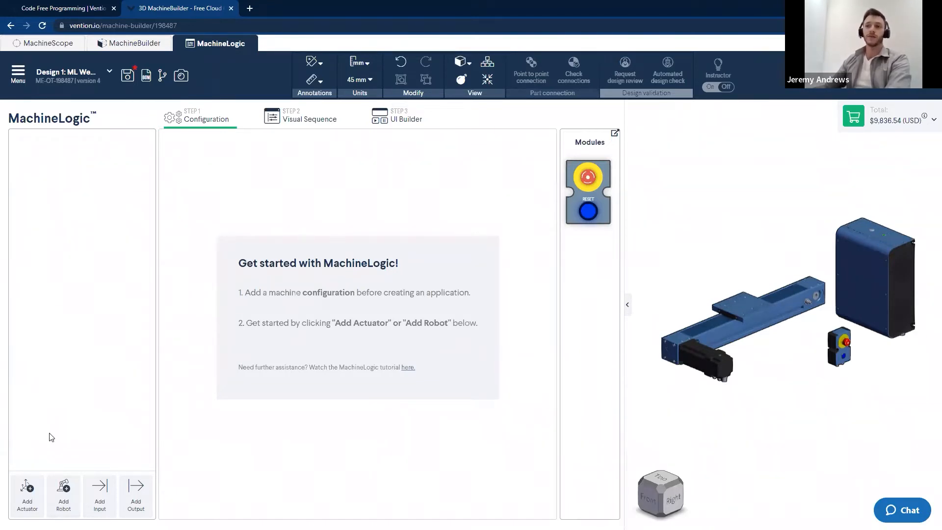
pyautogui.click(28, 497)
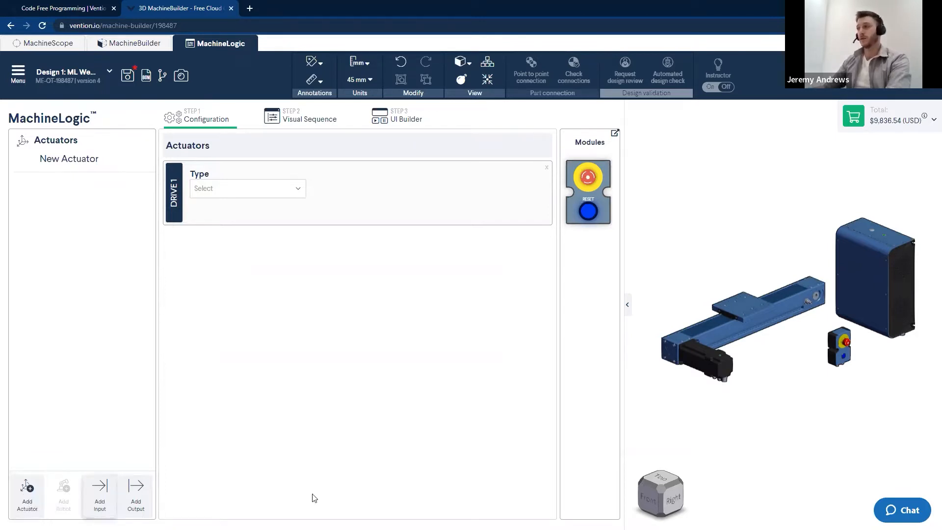
pyautogui.scroll(2, 898, 316)
pyautogui.scroll(5, 795, 366)
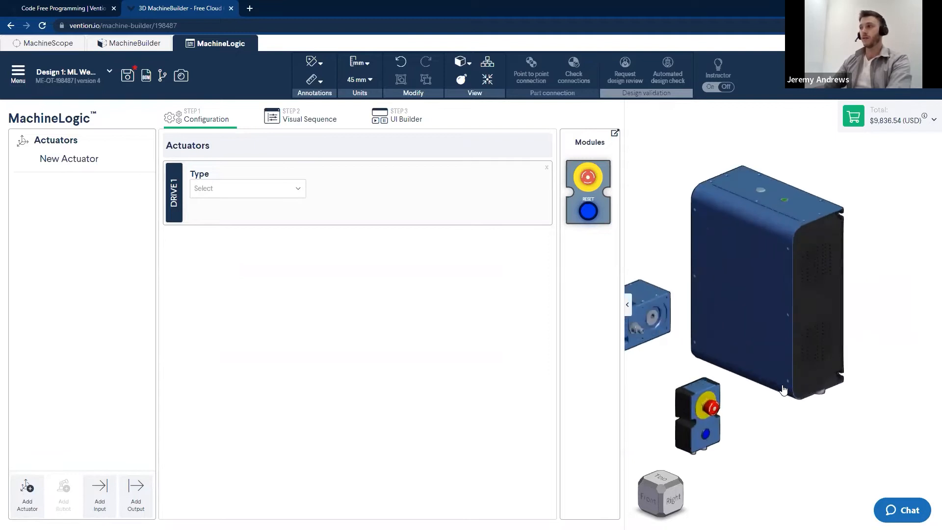
pyautogui.moveTo(784, 394)
pyautogui.mouseDown(button='right')
pyautogui.moveTo(787, 325)
pyautogui.moveTo(779, 430)
pyautogui.moveTo(773, 408)
pyautogui.mouseUp(button='right')
pyautogui.scroll(2, 774, 408)
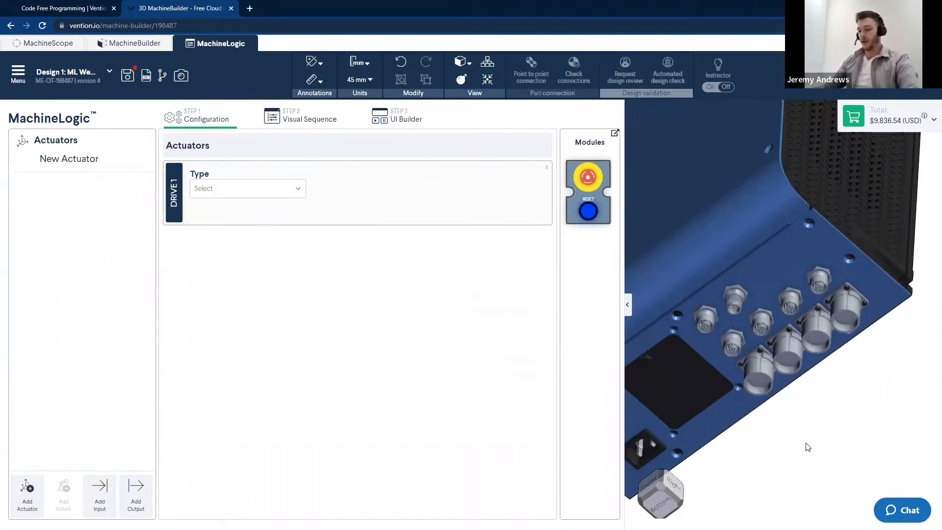
pyautogui.press('space')
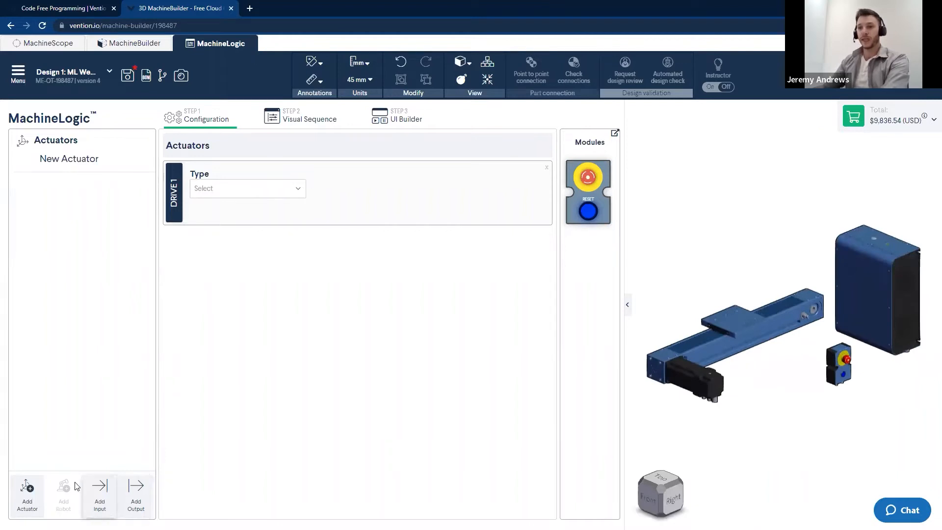
# Add four more actuators to the configuration and remove them again
pyautogui.click(34, 494)
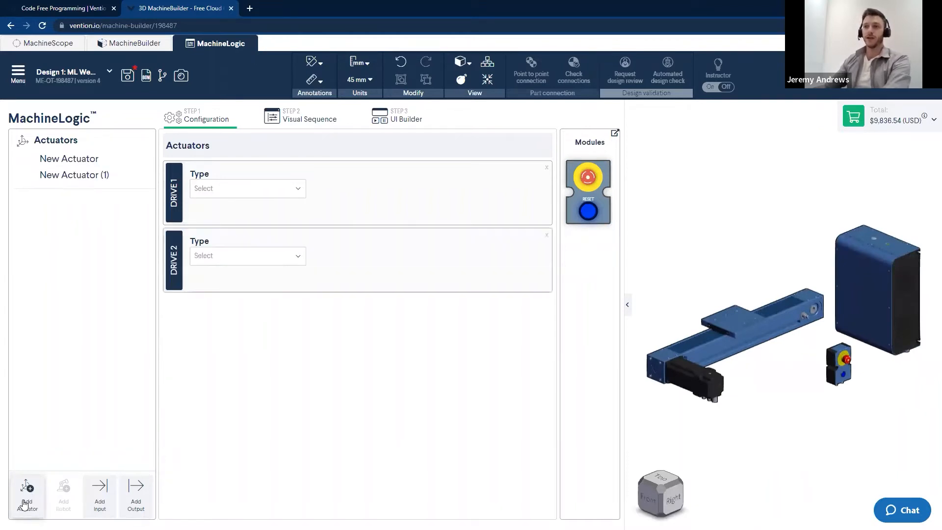
pyautogui.click(37, 497)
pyautogui.click(39, 501)
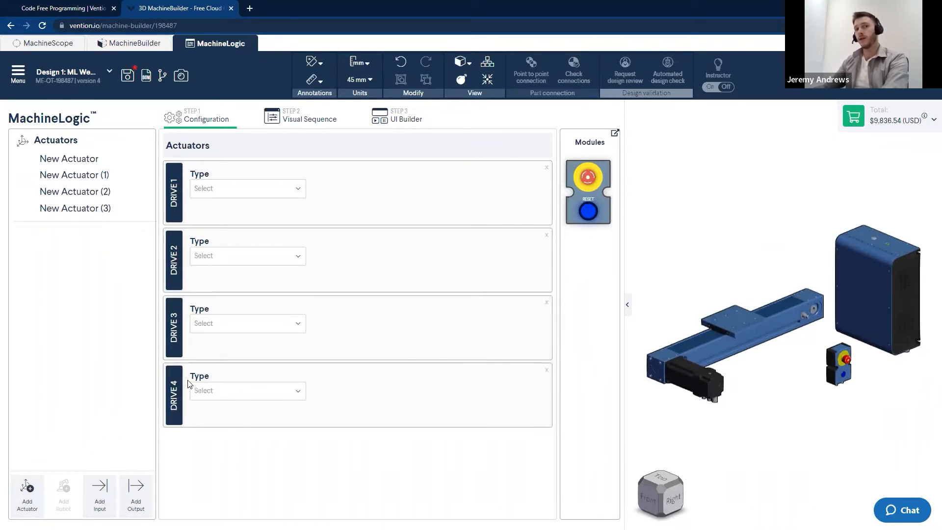
pyautogui.click(28, 501)
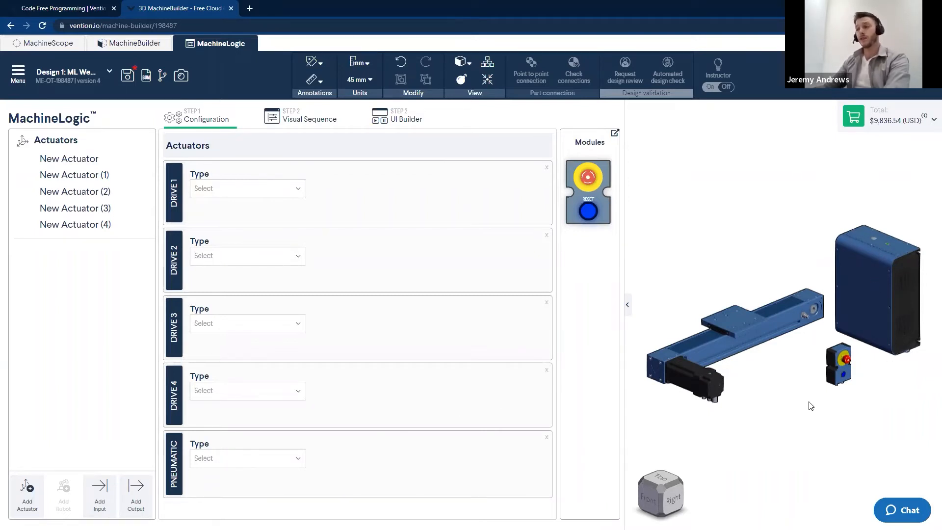
pyautogui.click(546, 438)
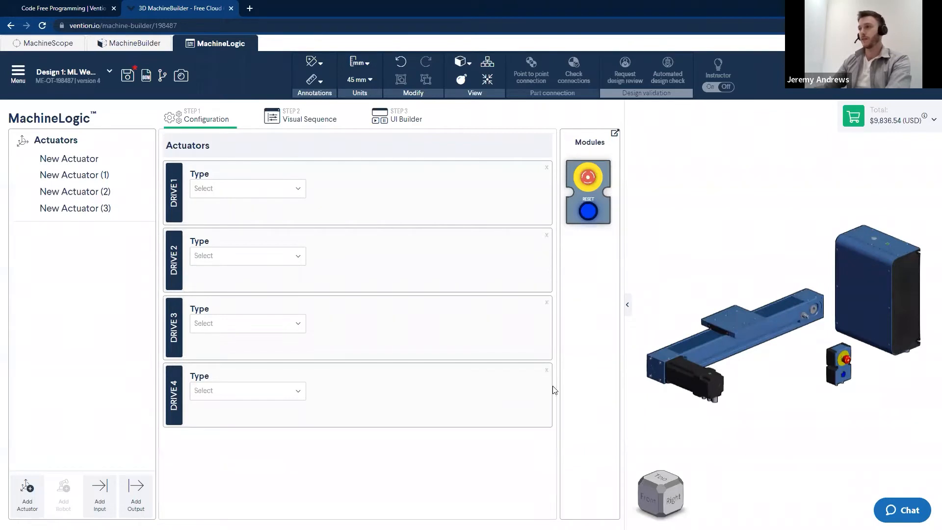
pyautogui.click(547, 370)
pyautogui.click(547, 302)
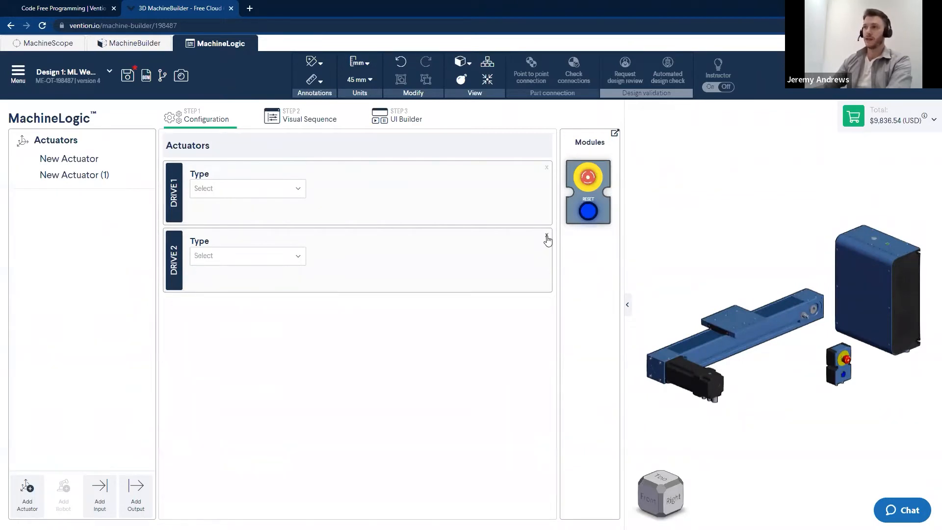
pyautogui.click(547, 236)
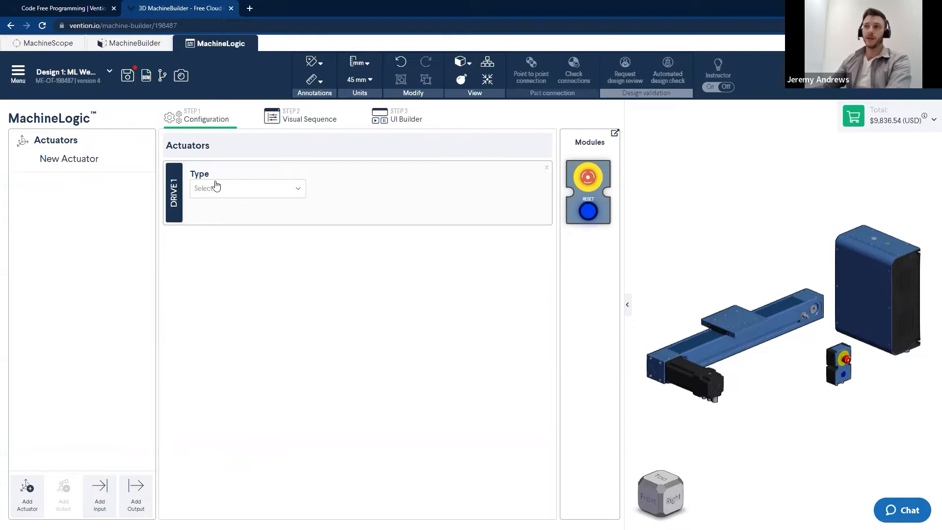
# Set the first drive's actuator type to MO-LM-026-0585 <29>
pyautogui.click(296, 190)
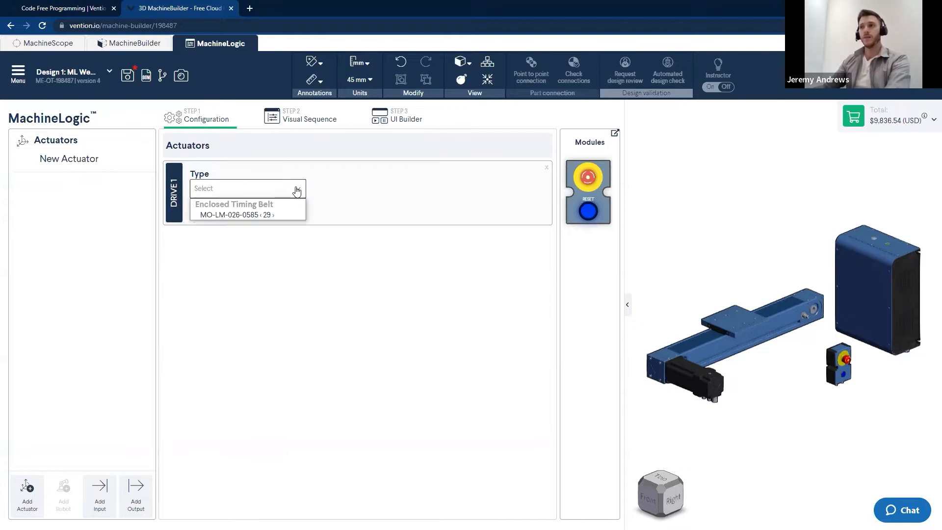
pyautogui.click(221, 215)
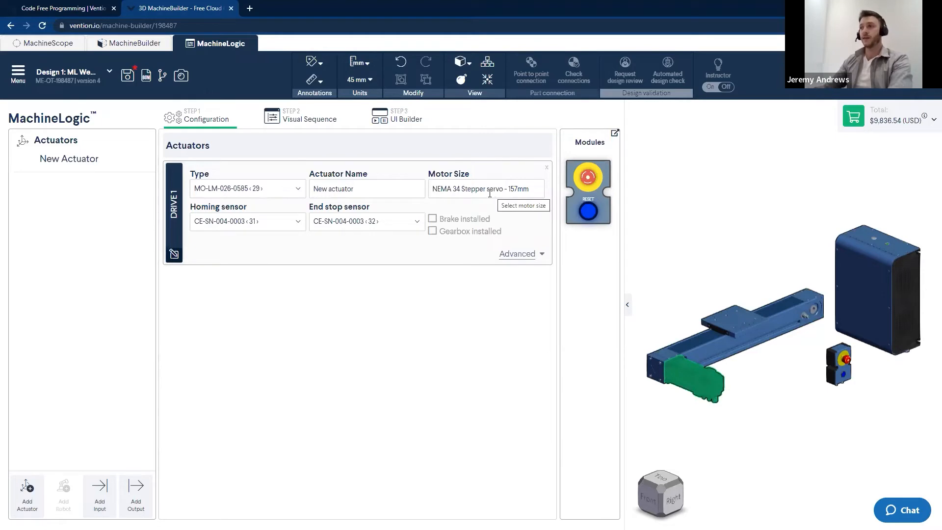
# Delete the actuator's motor in the 3D model, refresh the drive fields, and undo the deletion
pyautogui.click(693, 393)
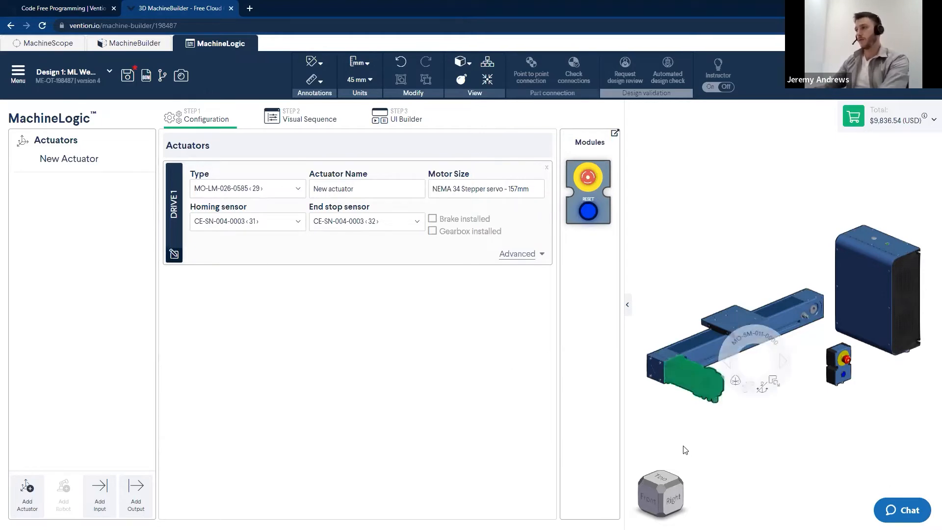
pyautogui.press('Delete')
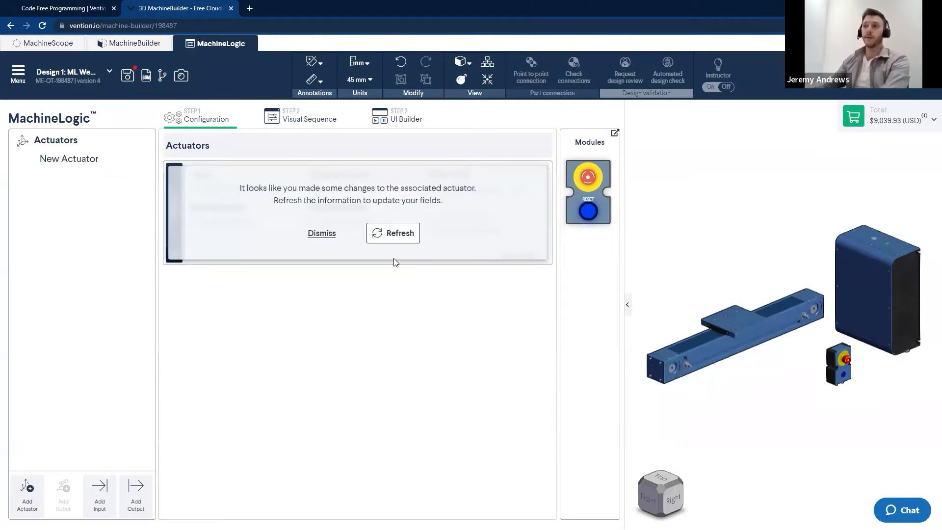
pyautogui.click(401, 234)
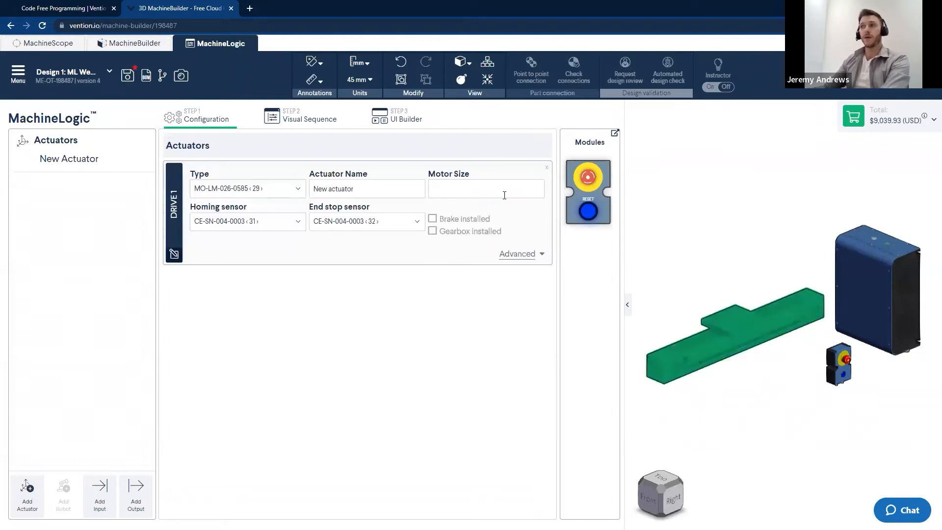
pyautogui.hotkey('ctrl', 'z')
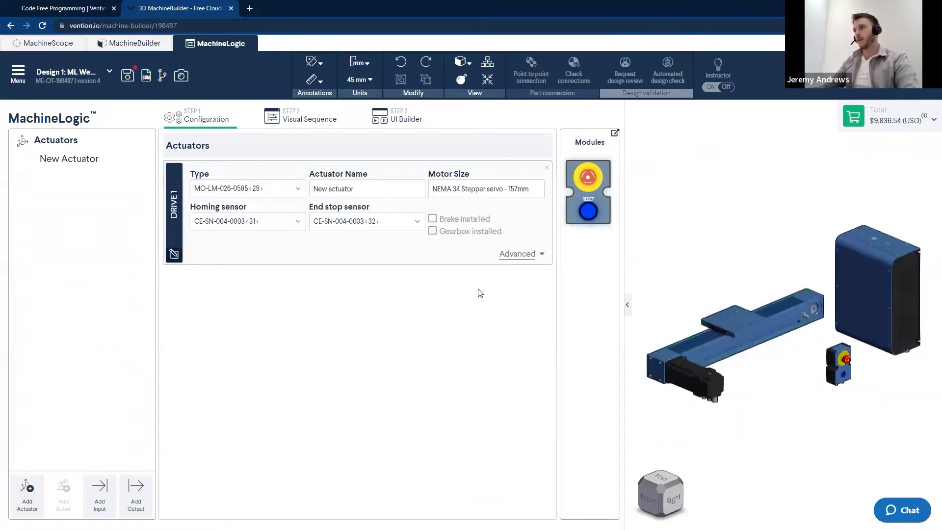
# Expand and collapse the drive's advanced settings
pyautogui.click(408, 240)
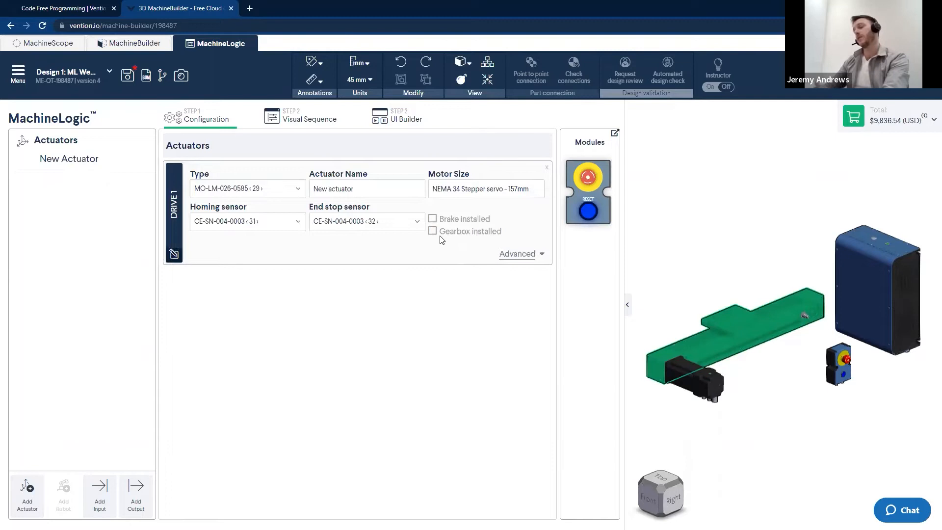
pyautogui.click(647, 272)
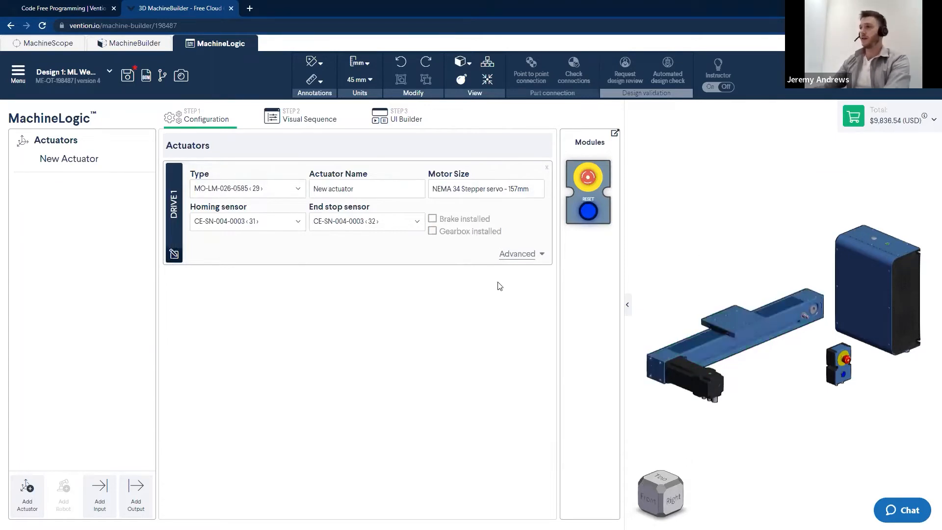
pyautogui.click(534, 260)
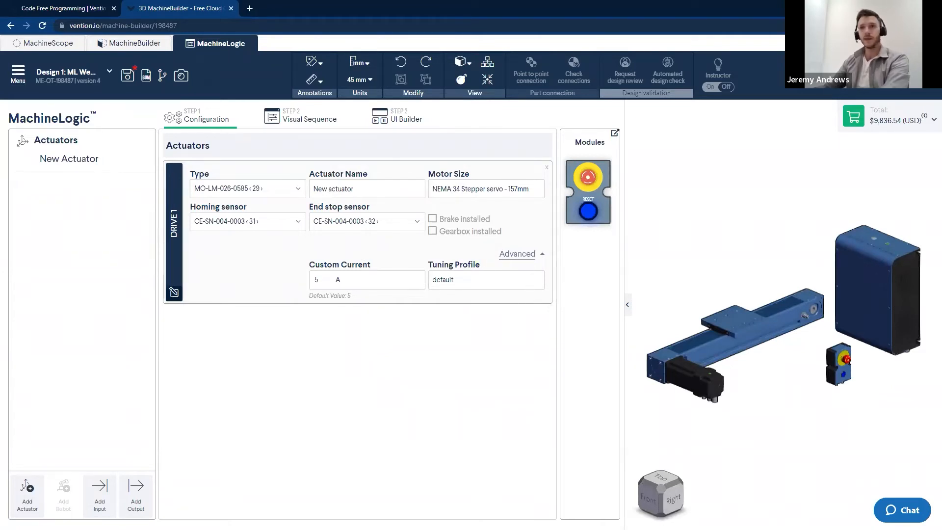
pyautogui.click(522, 254)
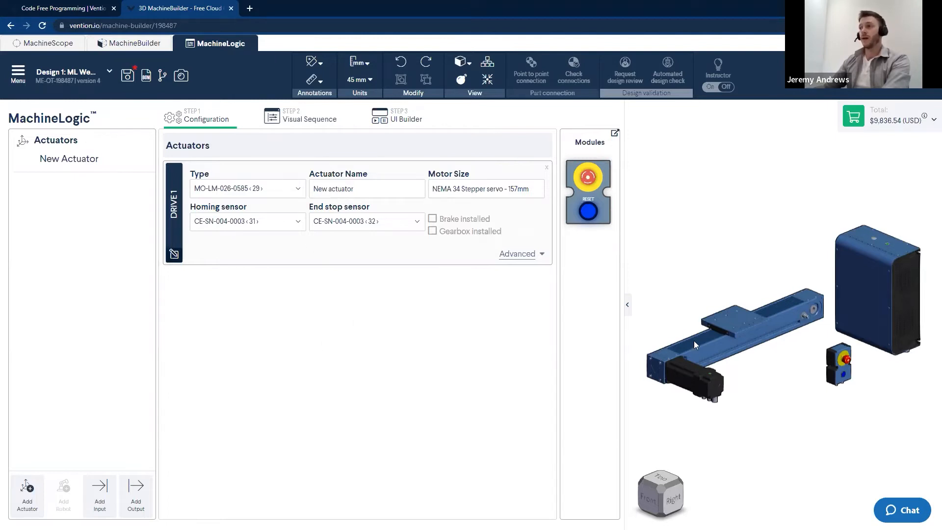
# Open the Visual Sequence step and add a custom application
pyautogui.click(295, 124)
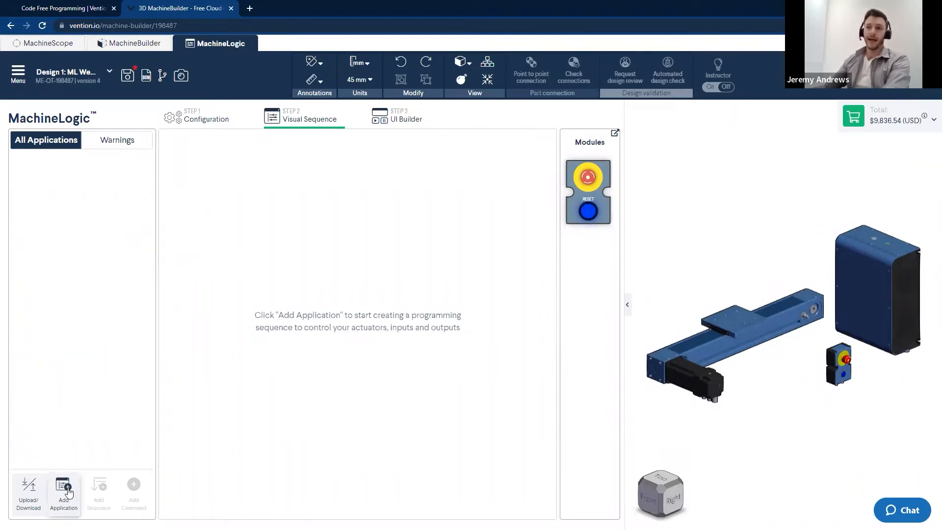
pyautogui.click(74, 504)
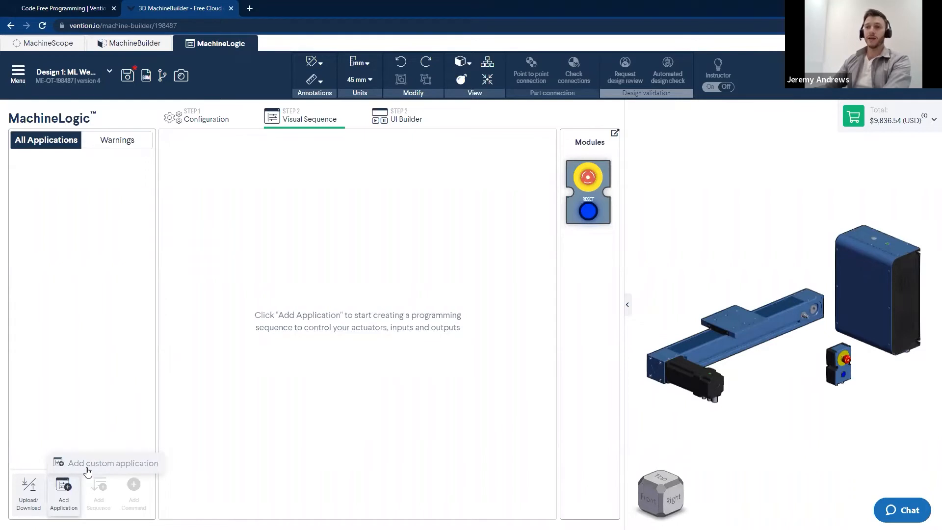
pyautogui.click(91, 463)
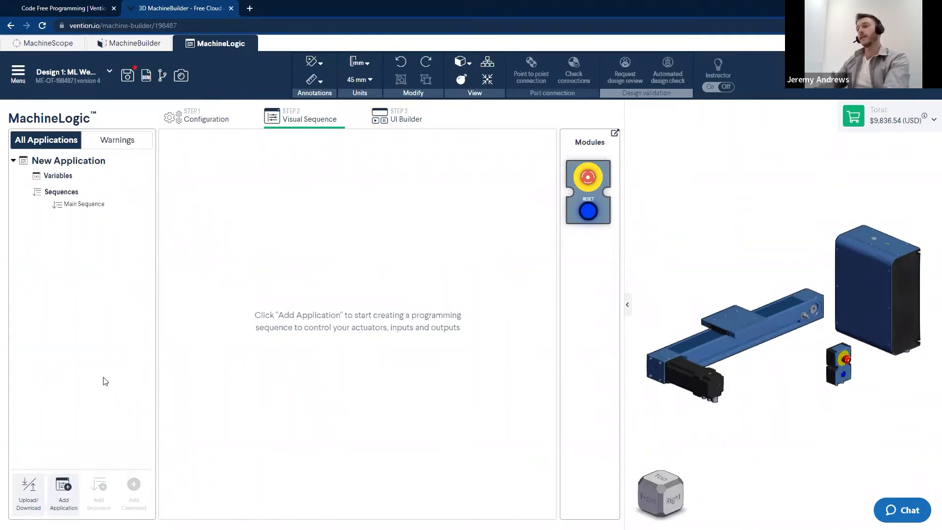
# Add two more custom applications and delete them again
pyautogui.click(64, 503)
pyautogui.click(101, 463)
pyautogui.click(101, 464)
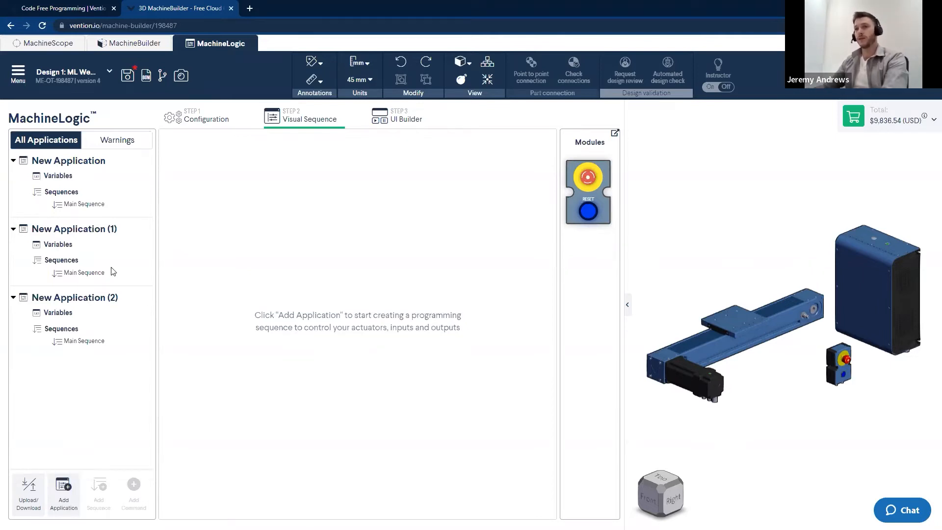
pyautogui.rightClick(91, 299)
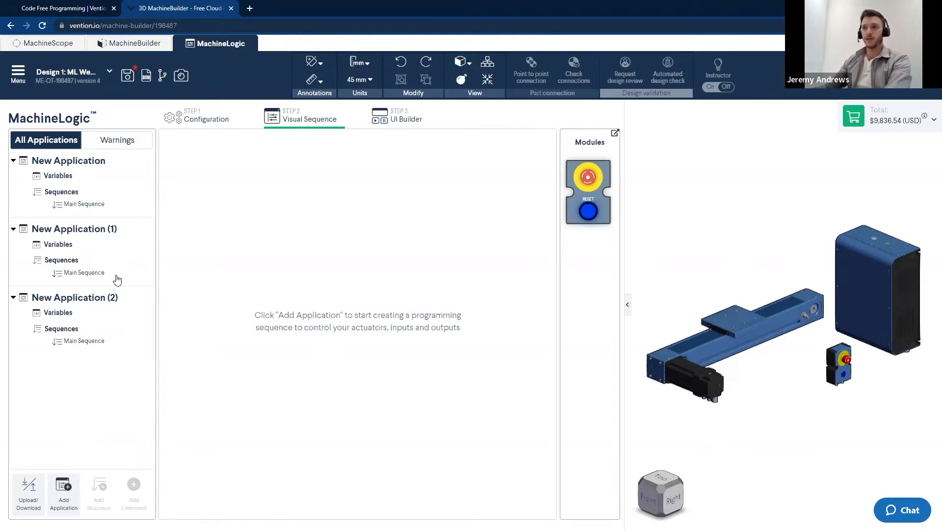
pyautogui.rightClick(79, 229)
pyautogui.click(120, 269)
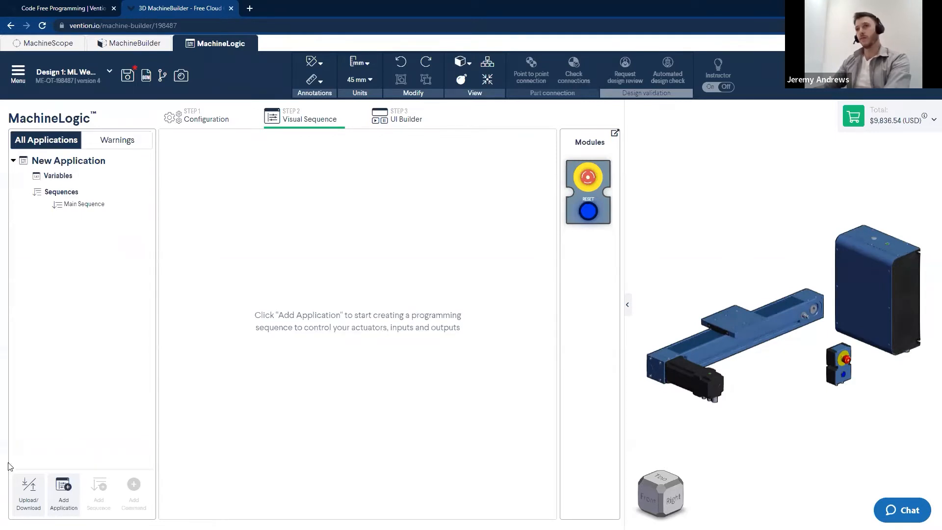
# Rename the application as "Webinar Test"
pyautogui.click(56, 176)
pyautogui.moveTo(244, 141); pyautogui.dragTo(192, 146)
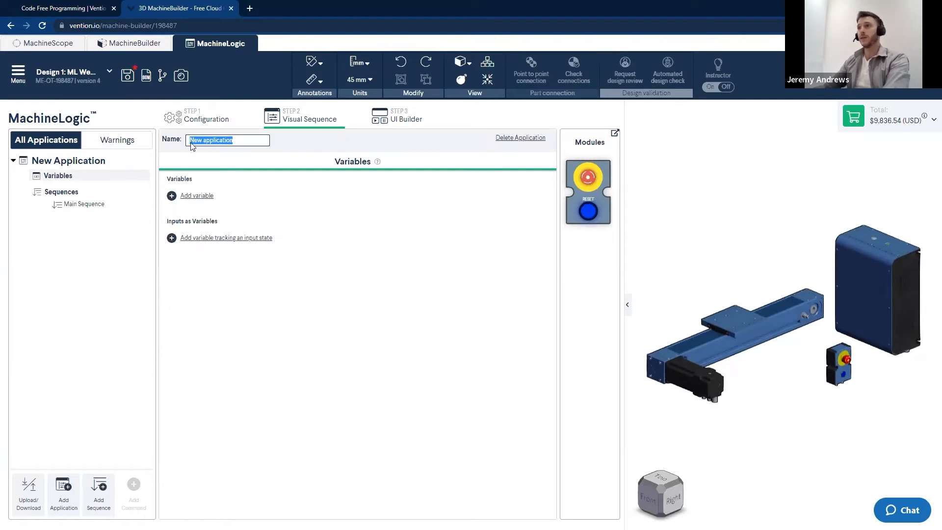
pyautogui.write('Webin')
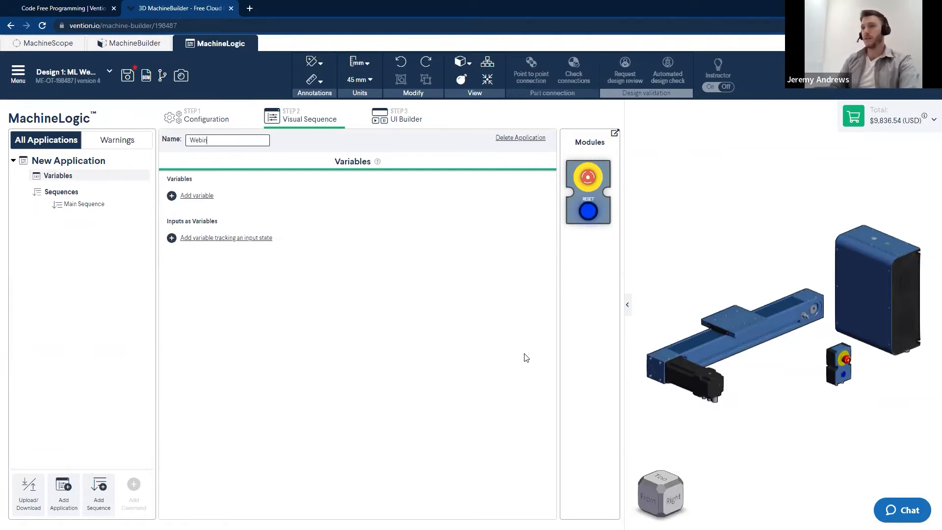
pyautogui.write('ar Test')
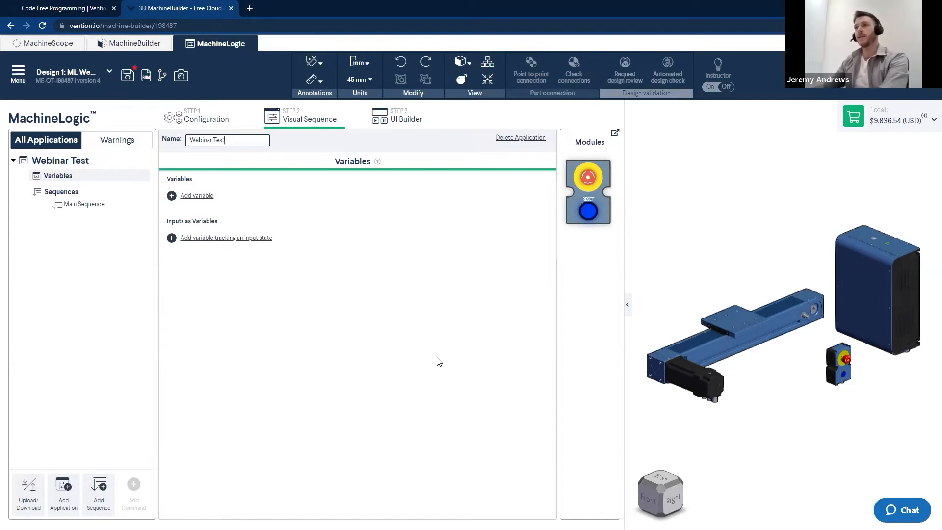
pyautogui.click(423, 358)
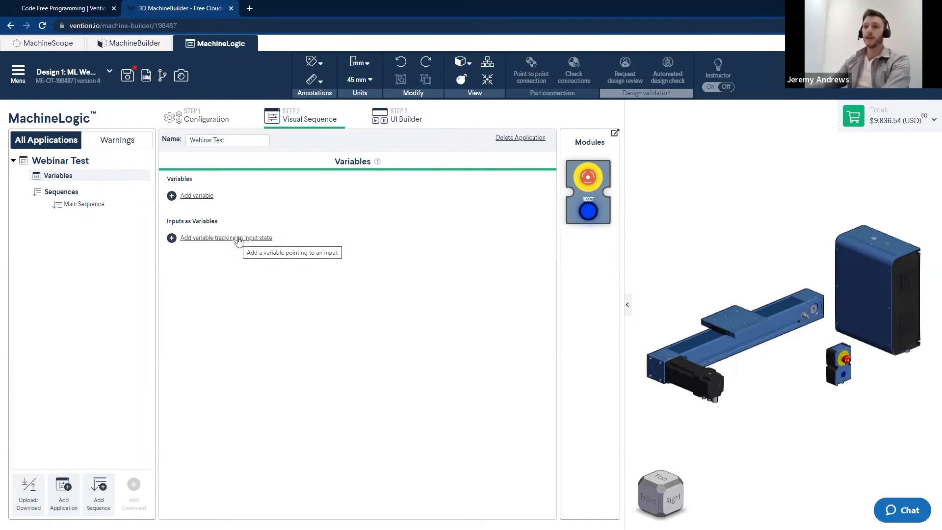
# Add a child sequence under the main sequence and delete it again
pyautogui.click(68, 203)
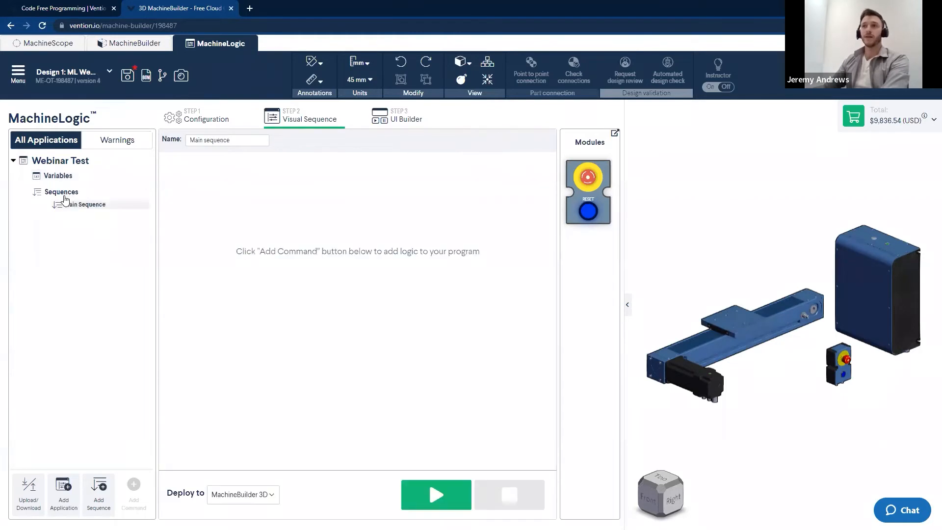
pyautogui.click(99, 490)
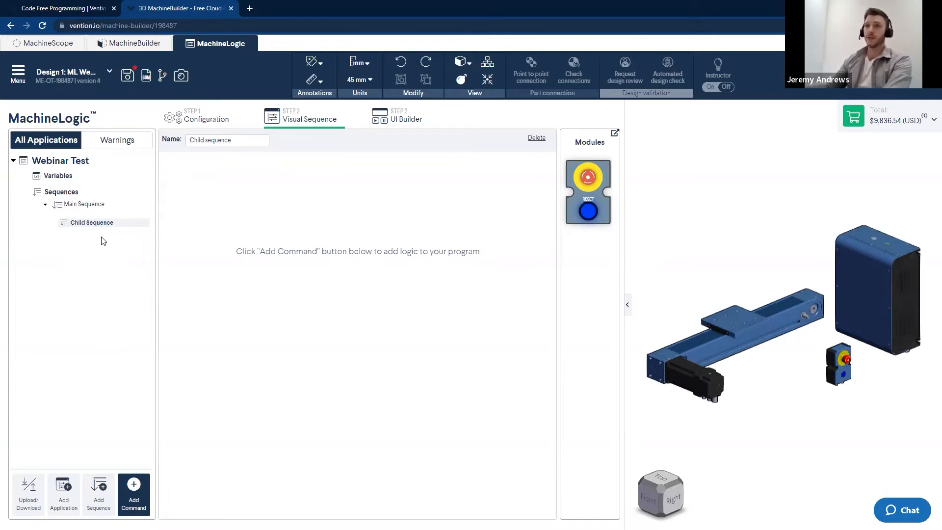
pyautogui.rightClick(72, 222)
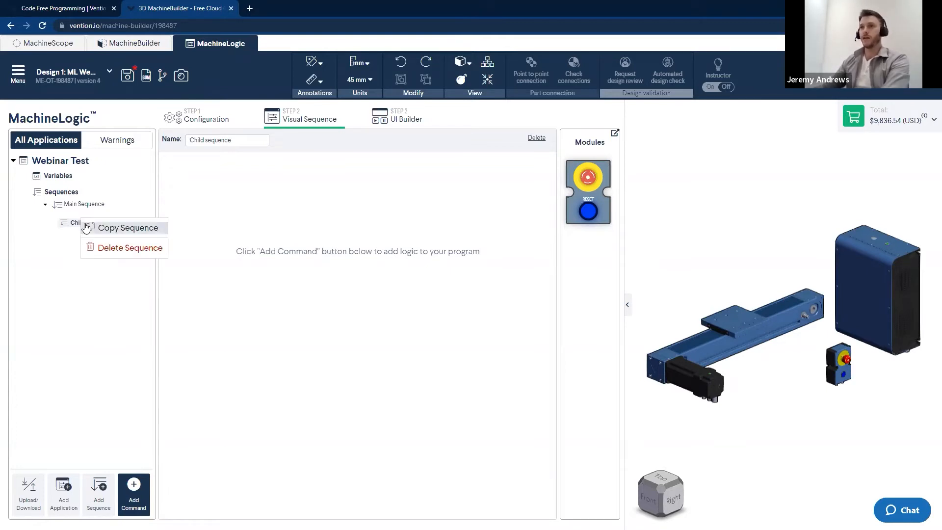
pyautogui.click(110, 248)
pyautogui.click(75, 206)
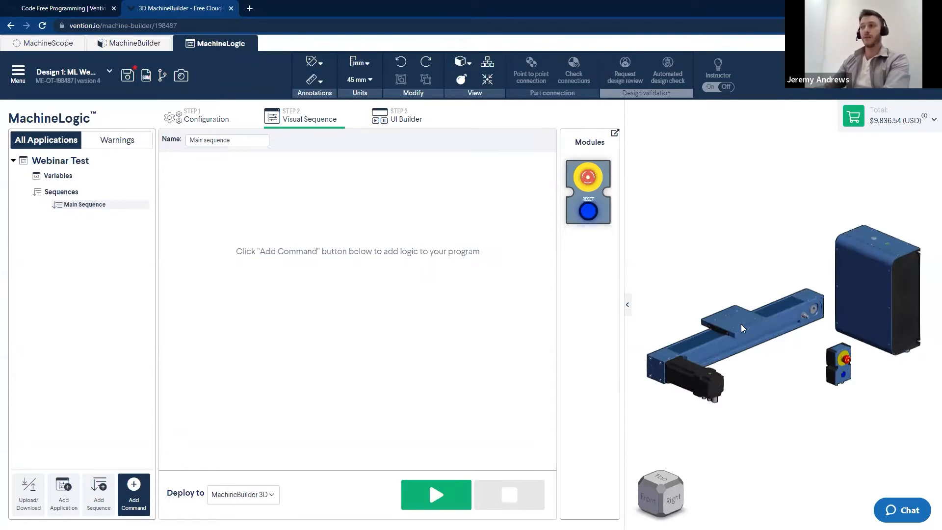
# Zoom in to inspect the actuator's carriage in the 3D view
pyautogui.scroll(5, 741, 329)
pyautogui.click(760, 326)
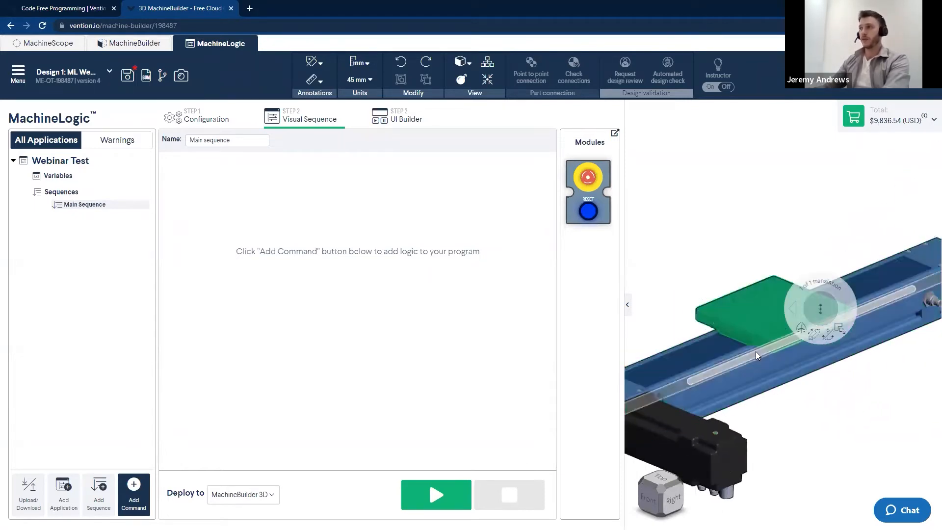
pyautogui.scroll(-3, 751, 343)
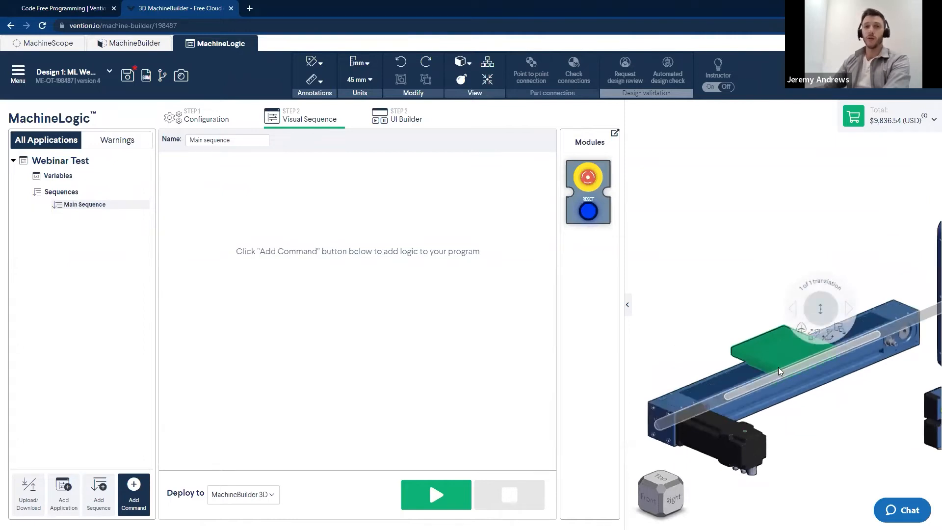
pyautogui.click(676, 348)
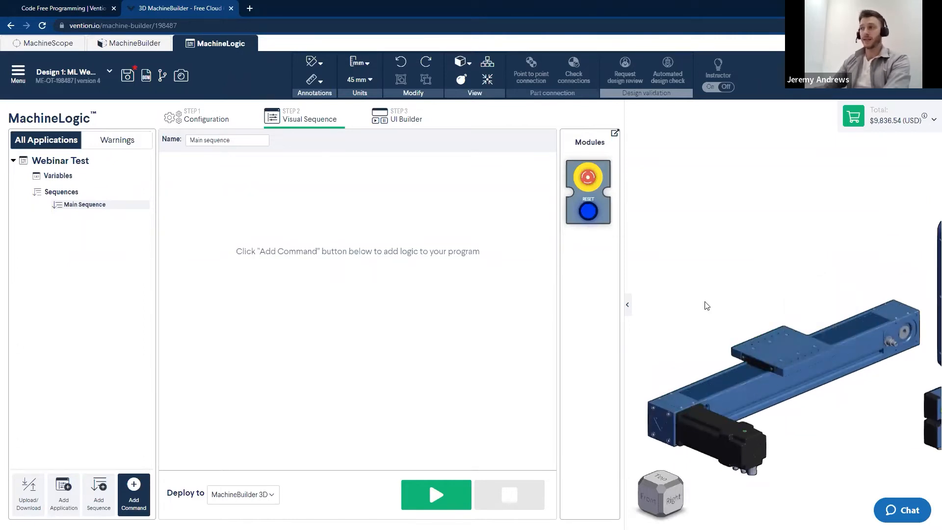
pyautogui.scroll(-4, 707, 306)
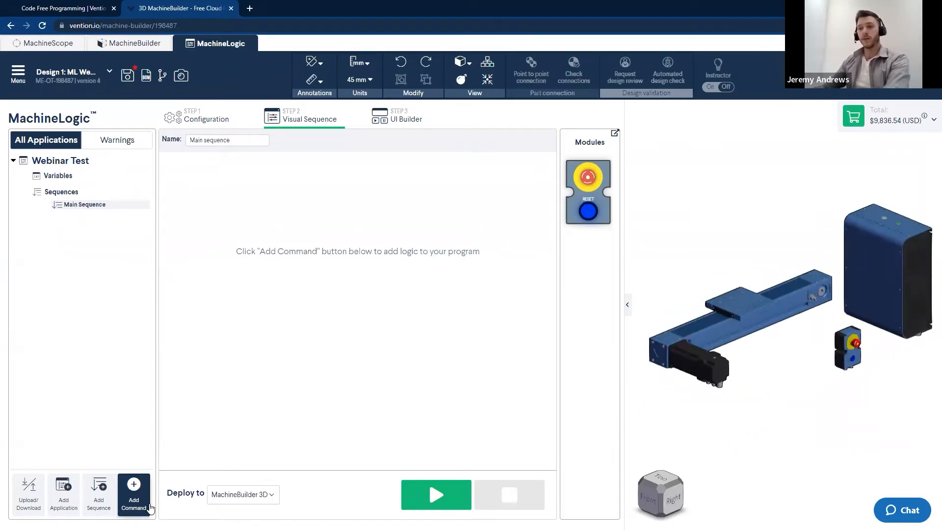
# Add three motion commands to the main sequence
pyautogui.click(134, 502)
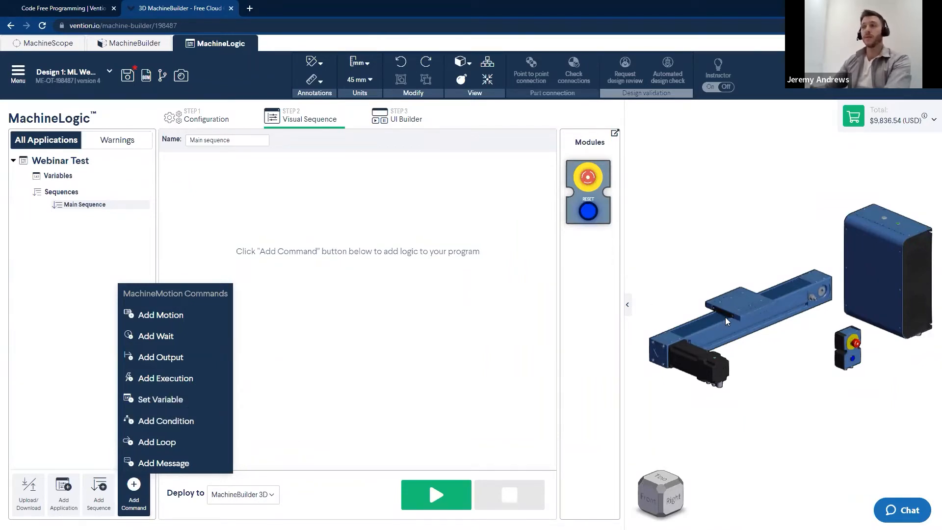
pyautogui.click(165, 323)
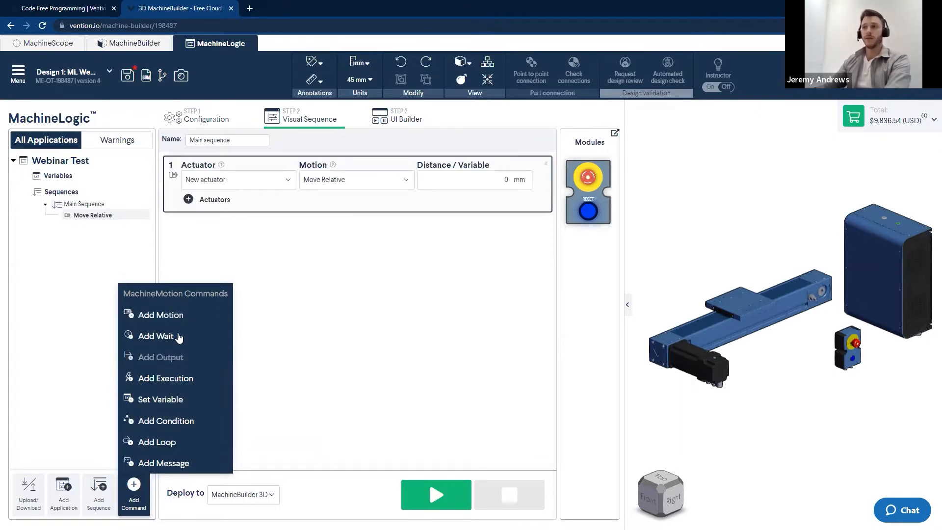
pyautogui.click(162, 315)
pyautogui.click(167, 316)
pyautogui.click(346, 389)
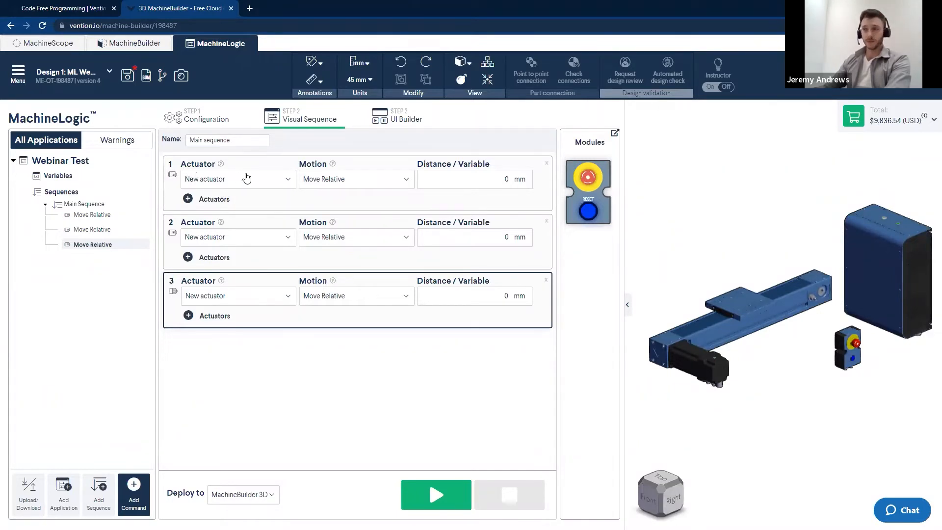
# Rename the actuator as "Timing Belt" in the configuration and return to the visual sequence
pyautogui.click(288, 183)
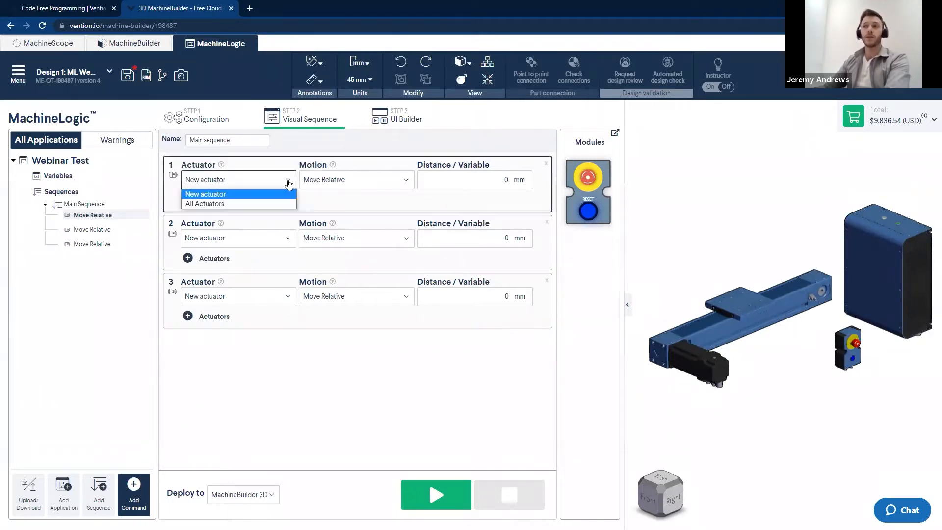
pyautogui.click(382, 428)
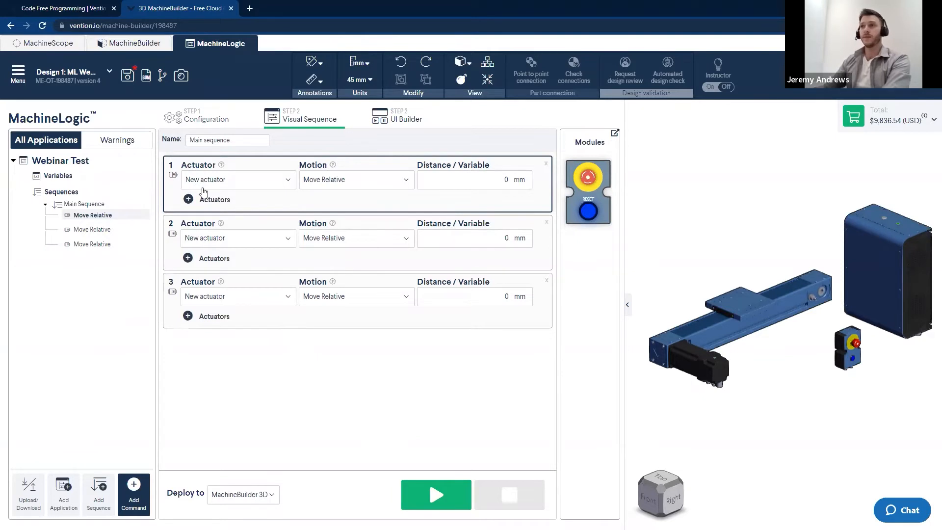
pyautogui.click(199, 119)
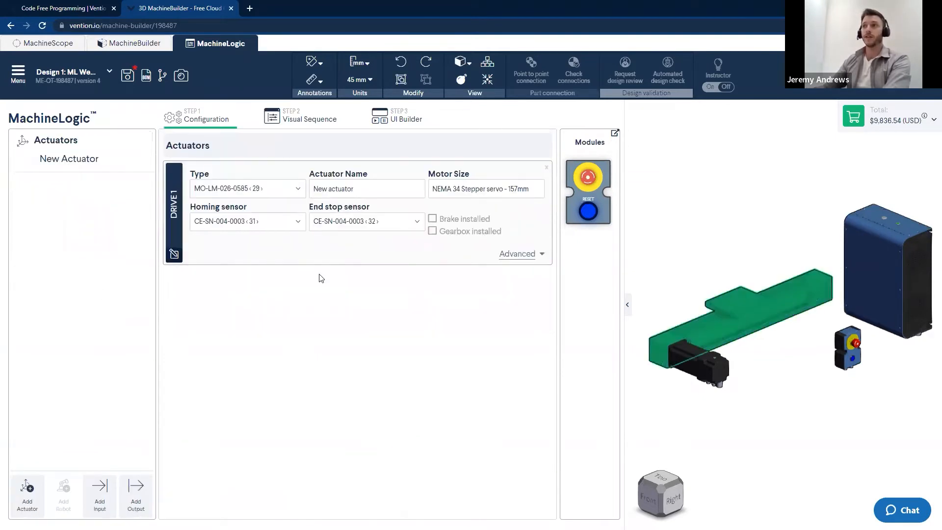
pyautogui.tripleClick(396, 189)
pyautogui.write('T')
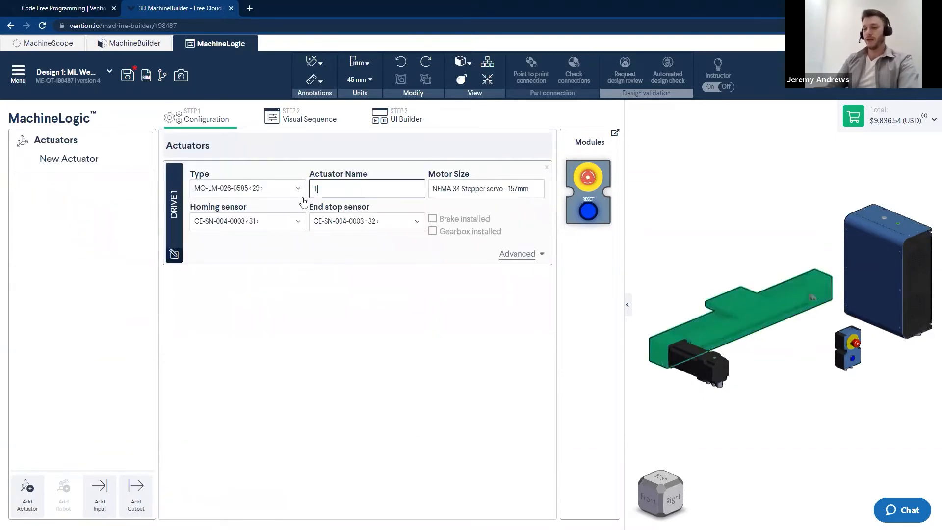
pyautogui.write('iming Belt')
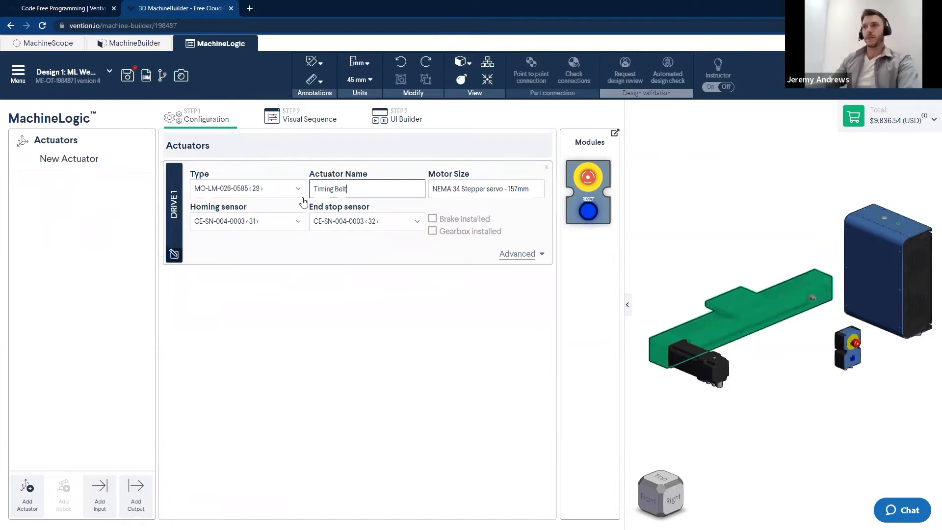
pyautogui.click(382, 354)
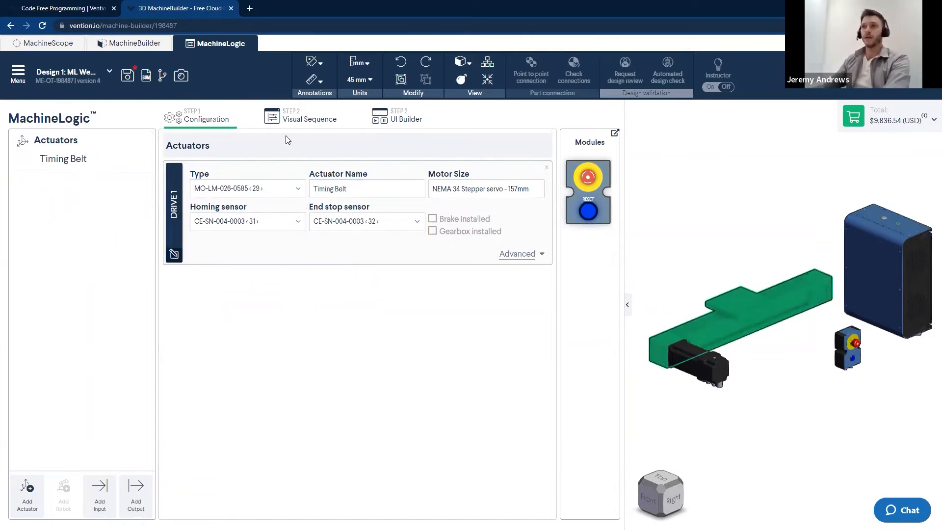
pyautogui.click(291, 118)
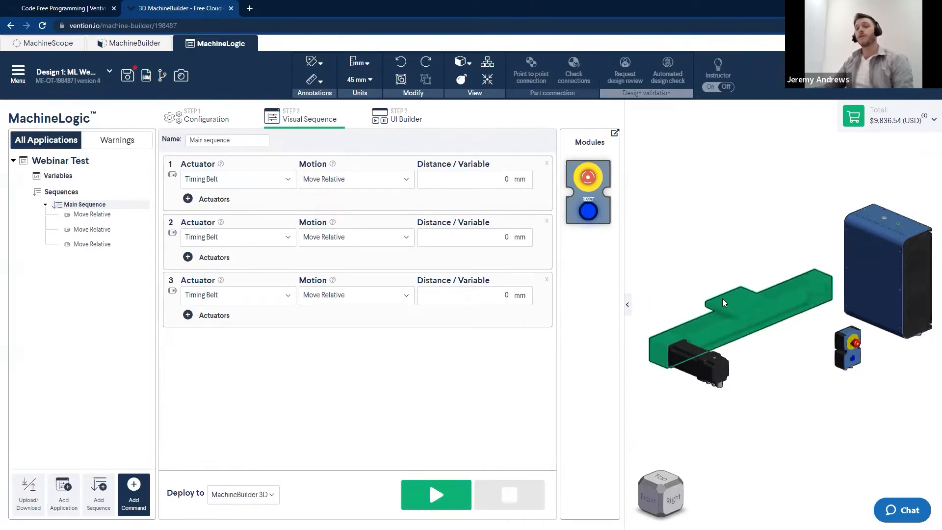
# Set the first command's motion to Move To Home for the Timing Belt actuator
pyautogui.click(731, 244)
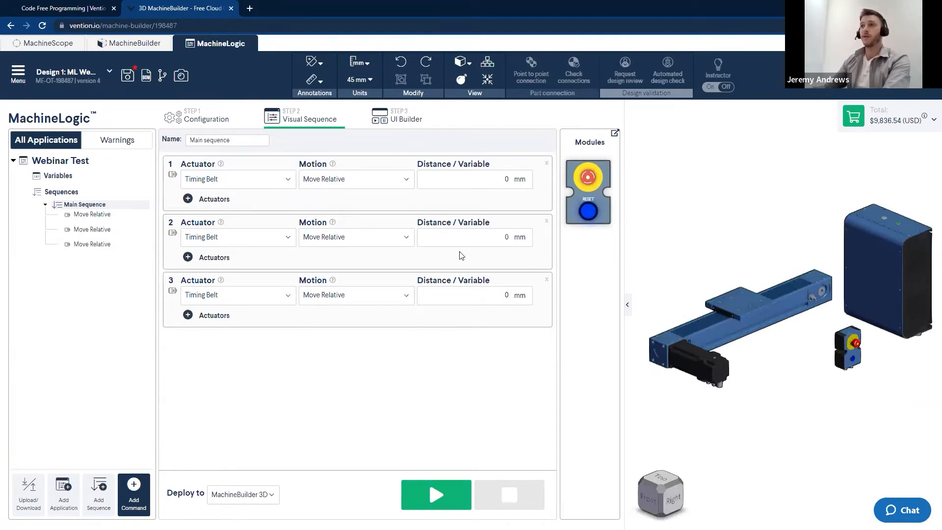
pyautogui.click(201, 179)
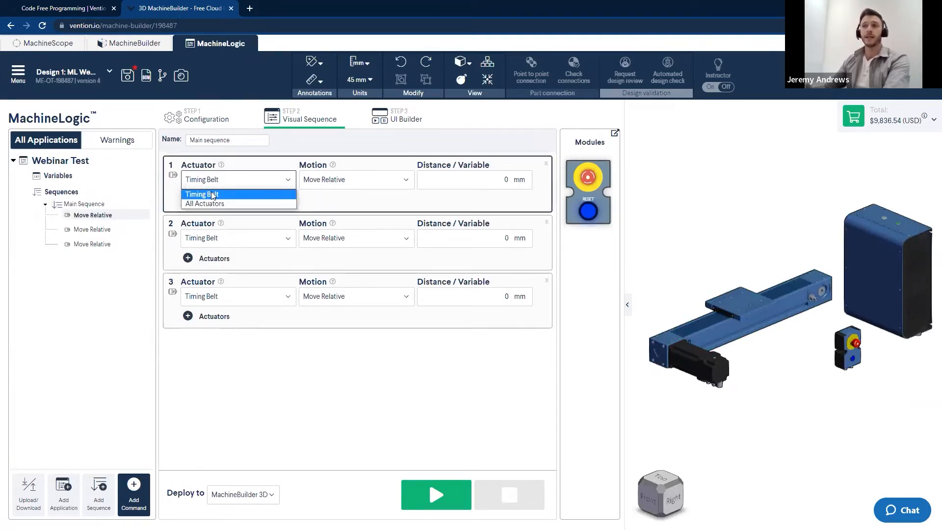
pyautogui.click(318, 202)
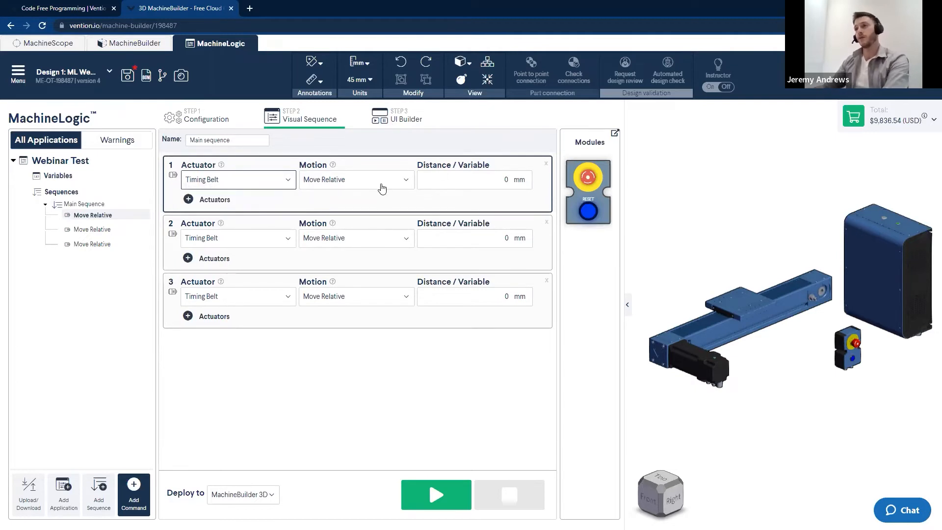
pyautogui.click(404, 182)
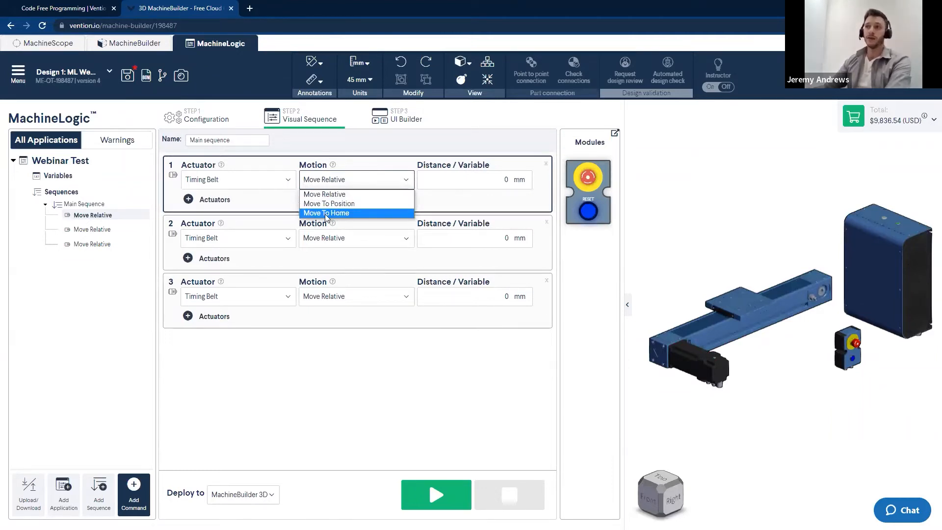
pyautogui.click(296, 221)
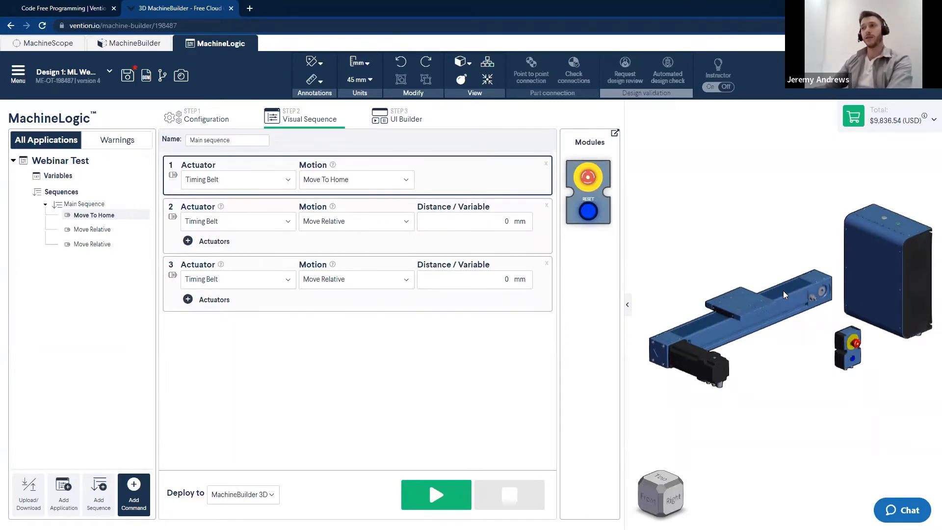
# Set the second command to Move To Position with a target position of 575 mm
pyautogui.click(358, 220)
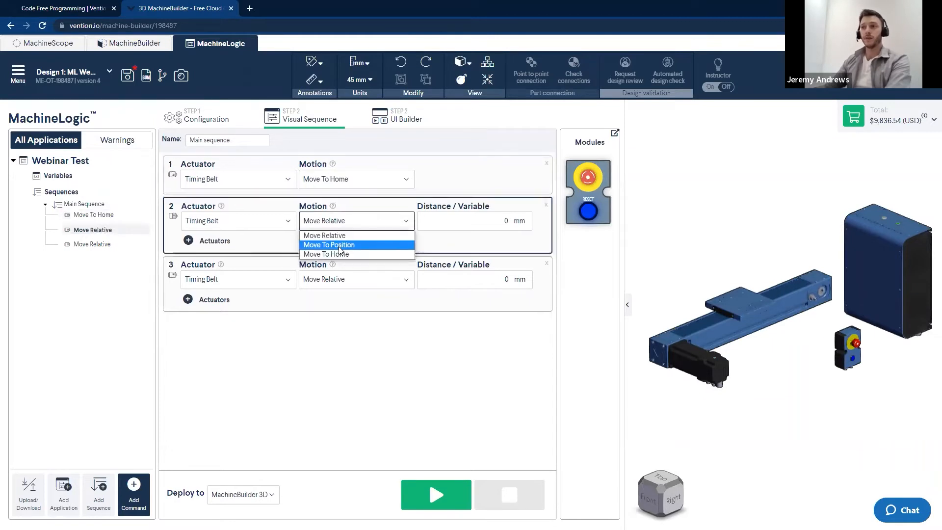
pyautogui.click(342, 246)
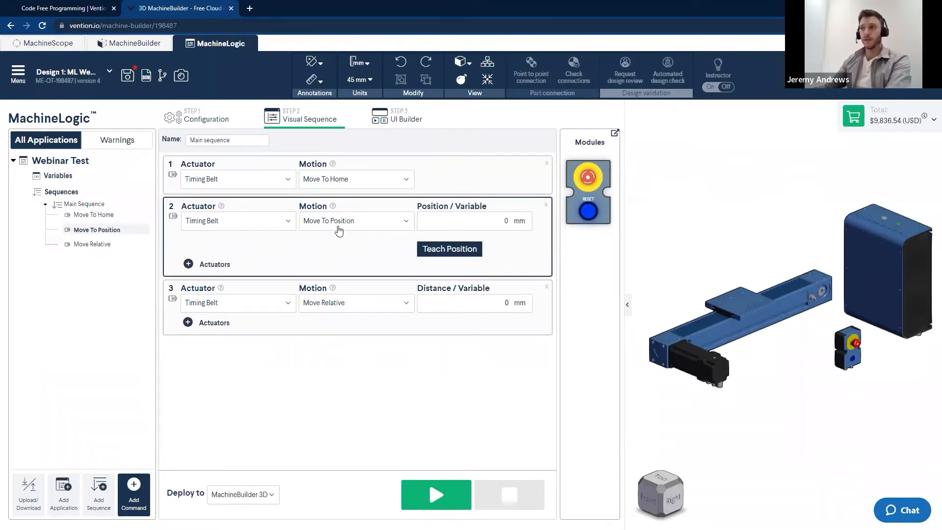
pyautogui.click(338, 229)
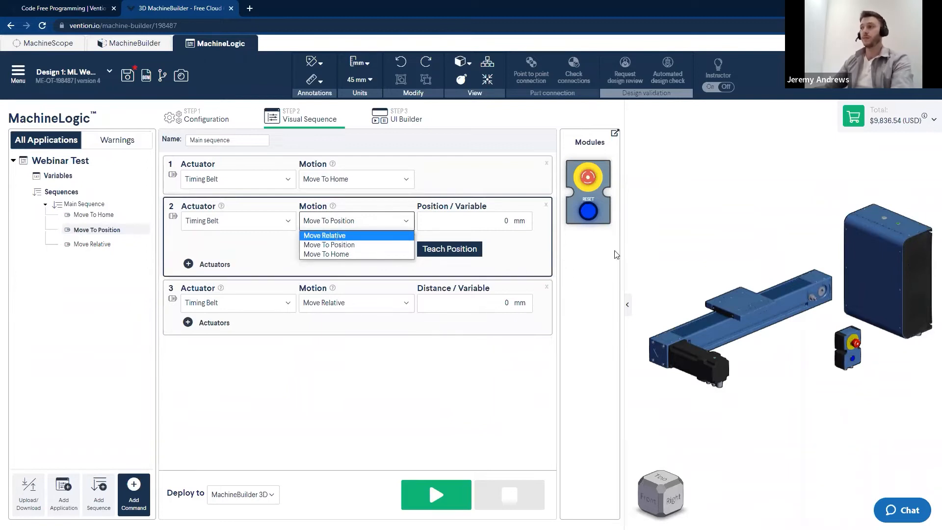
pyautogui.click(742, 318)
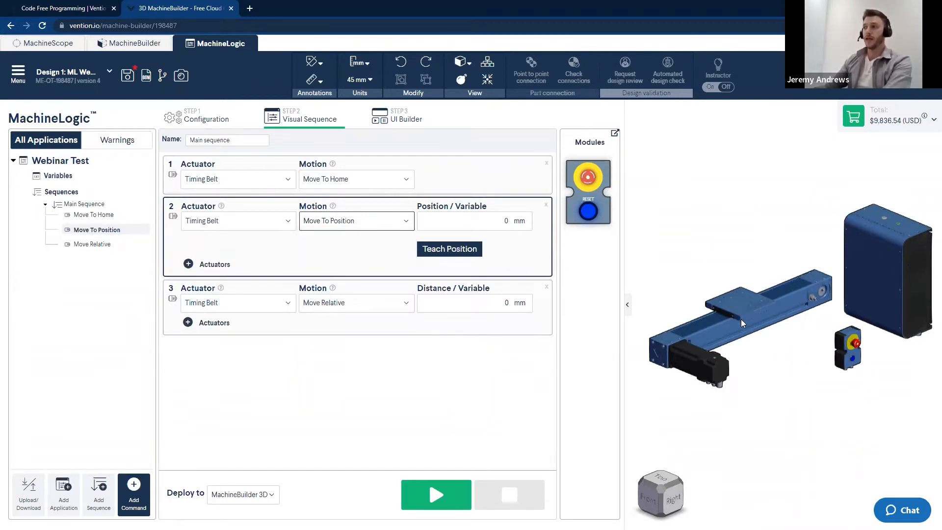
pyautogui.click(706, 280)
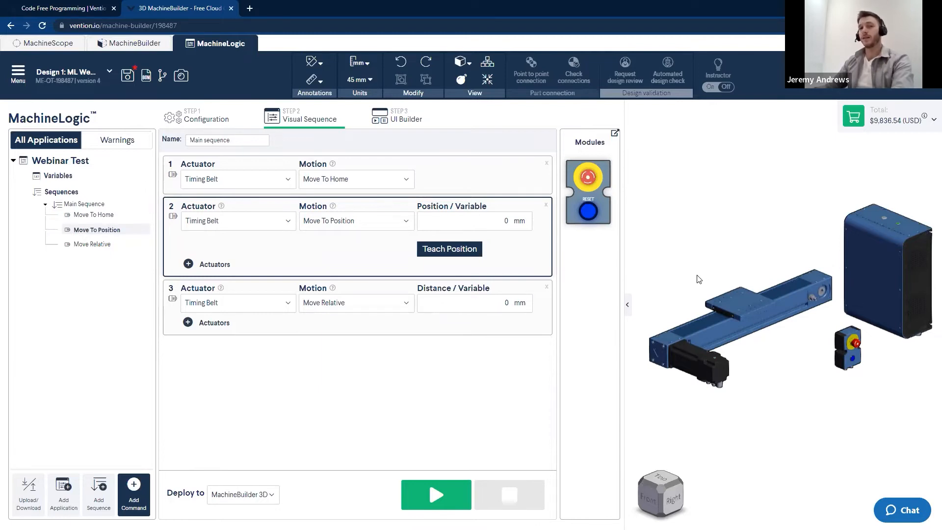
pyautogui.moveTo(334, 235)
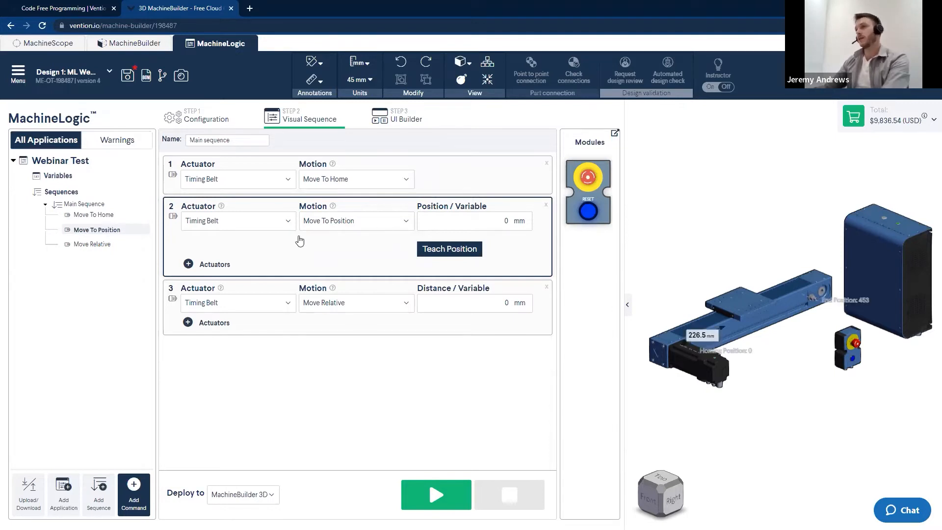
pyautogui.click(495, 220)
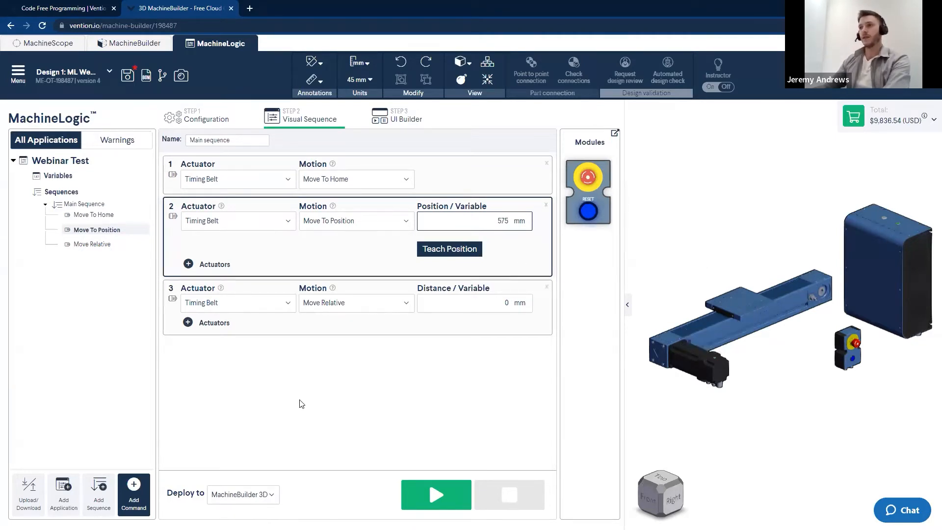
# Set the third command to Move To Position for the Timing Belt with a target position of 250 mm
pyautogui.click(340, 303)
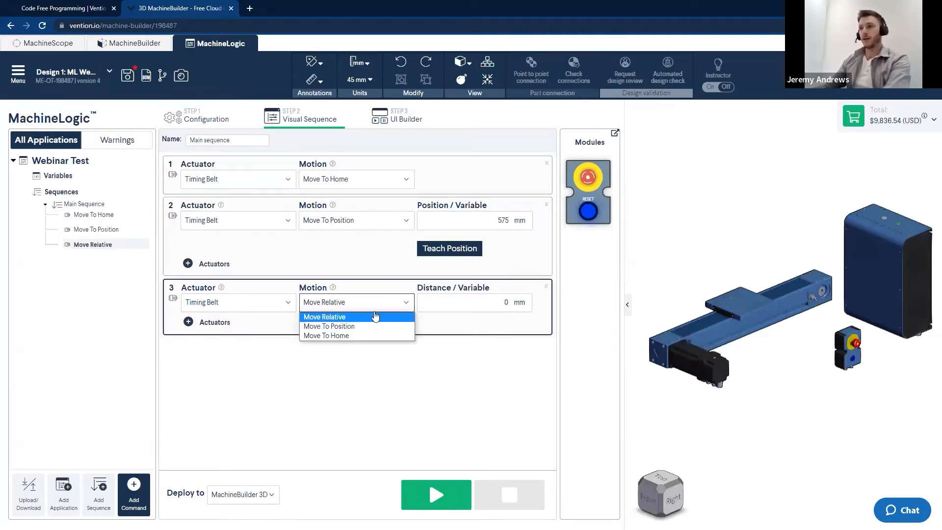
pyautogui.click(329, 327)
pyautogui.doubleClick(506, 303)
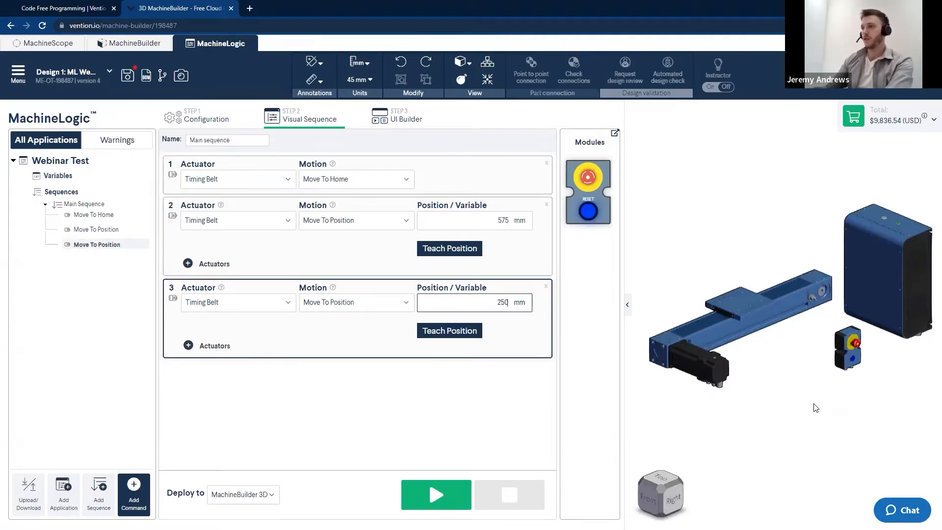
pyautogui.click(425, 395)
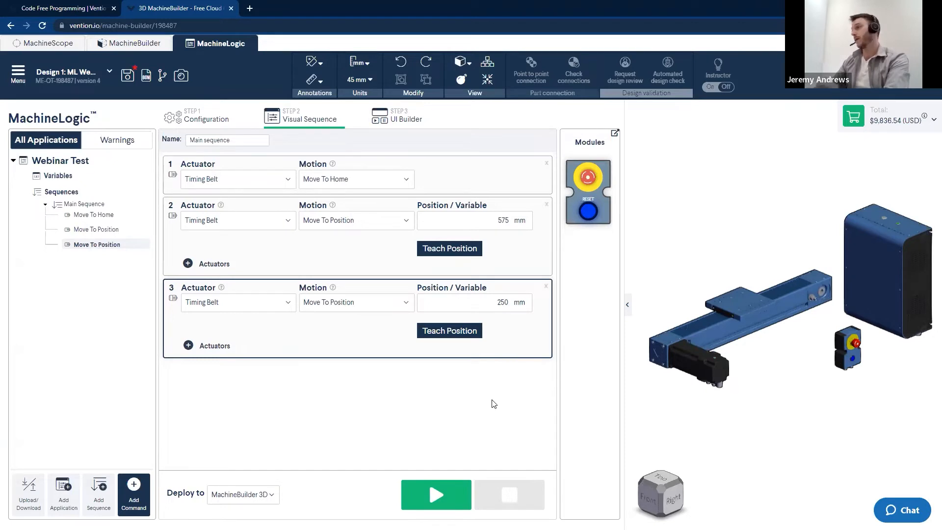
# Run the main sequence in the 3D simulation
pyautogui.click(435, 495)
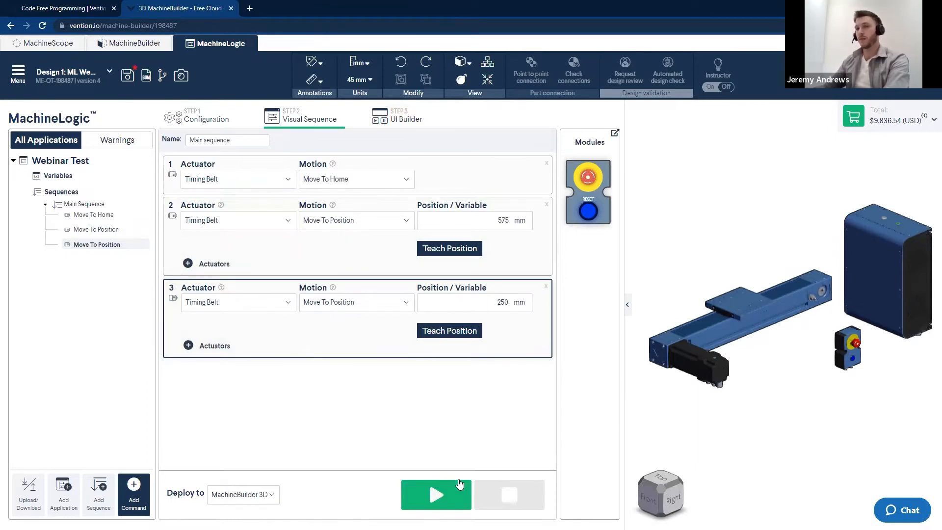
pyautogui.click(440, 509)
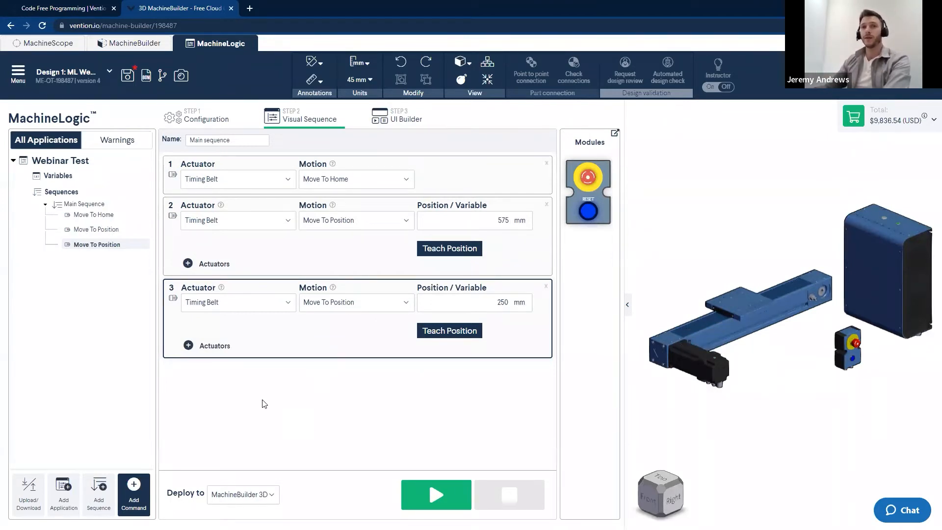
# Reorder the sequence so the 250 mm Move To Position command comes before the 575 mm one
pyautogui.moveTo(178, 336); pyautogui.dragTo(186, 254)
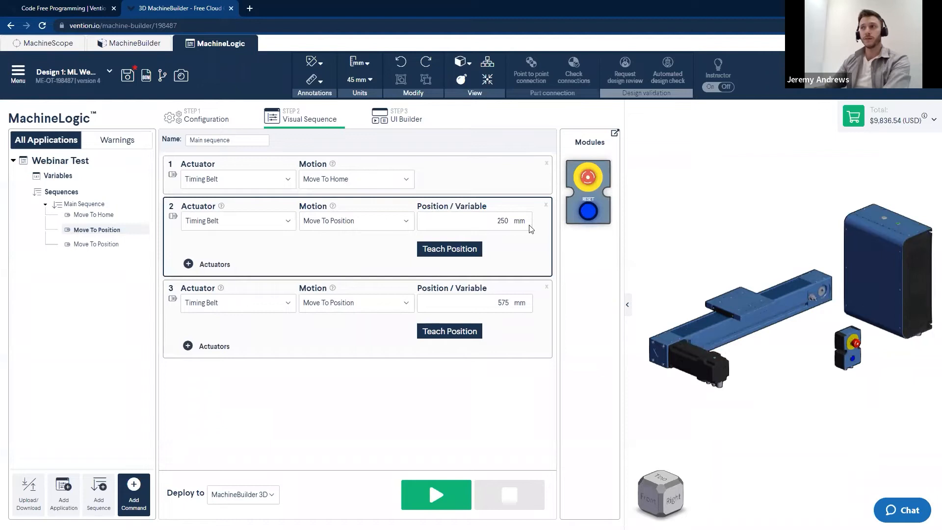
pyautogui.moveTo(190, 251)
pyautogui.mouseDown()
pyautogui.moveTo(197, 278)
pyautogui.moveTo(196, 258)
pyautogui.mouseUp()
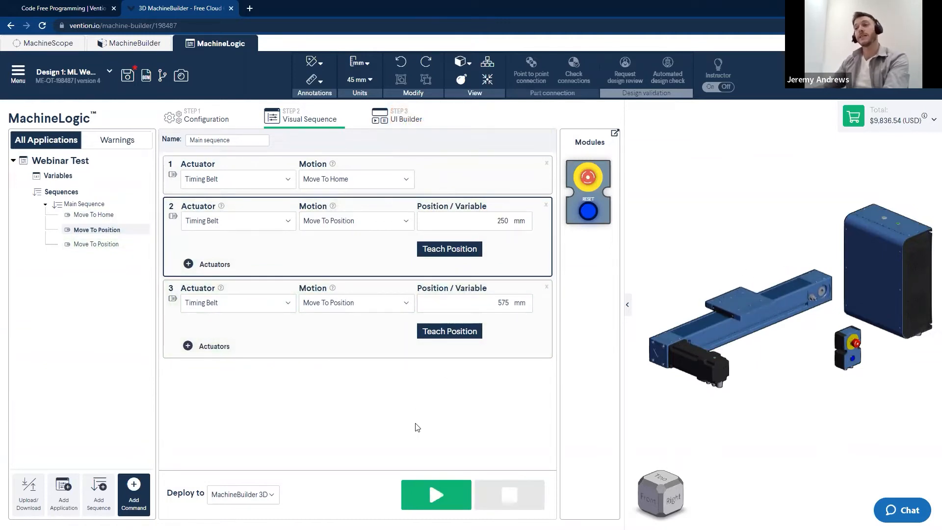
pyautogui.scroll(-2, 796, 414)
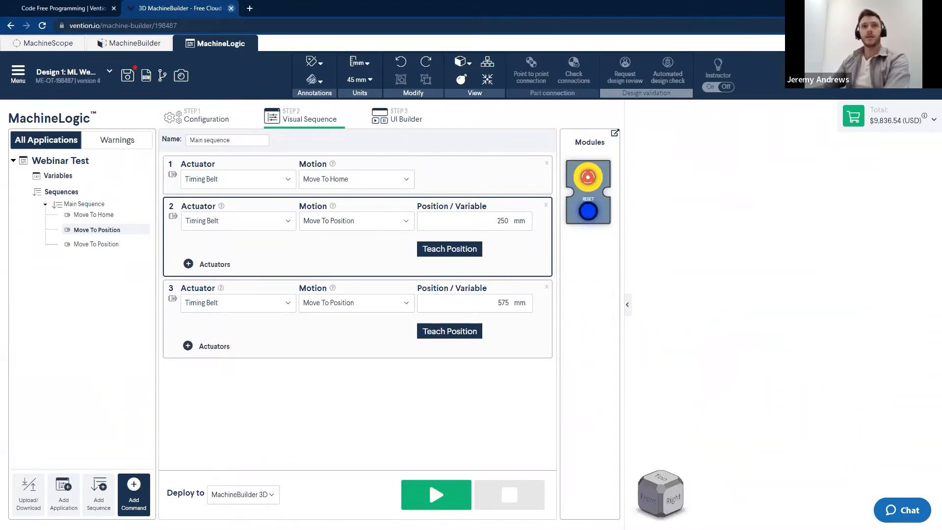
# Reopen the previously closed browser tab containing the gantry machine design
pyautogui.click(232, 9)
pyautogui.hotkey('ctrl', 'shift', 't')
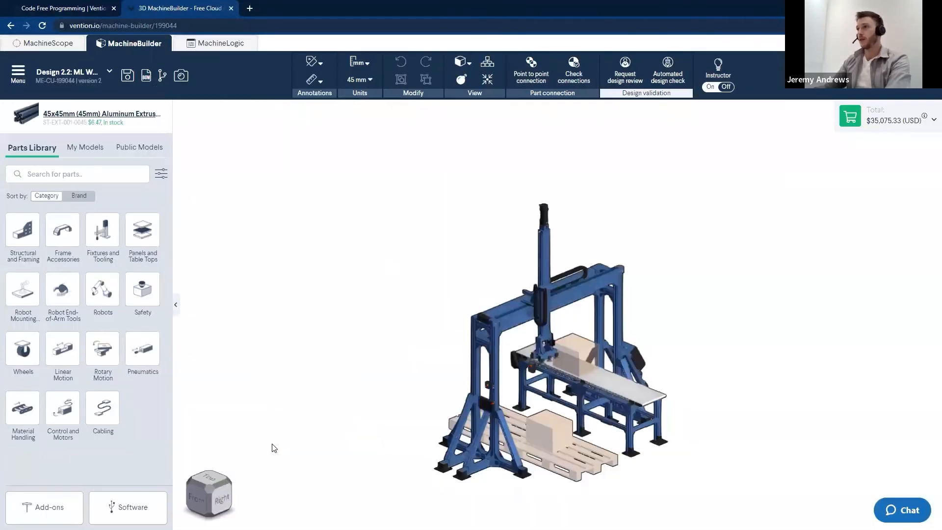
# Examine the gantry pick-and-place machine with its conveyor and pallet from several angles in 3D
pyautogui.scroll(5, 483, 414)
pyautogui.moveTo(483, 424); pyautogui.dragTo(386, 394, button='middle')
pyautogui.scroll(-2, 421, 397)
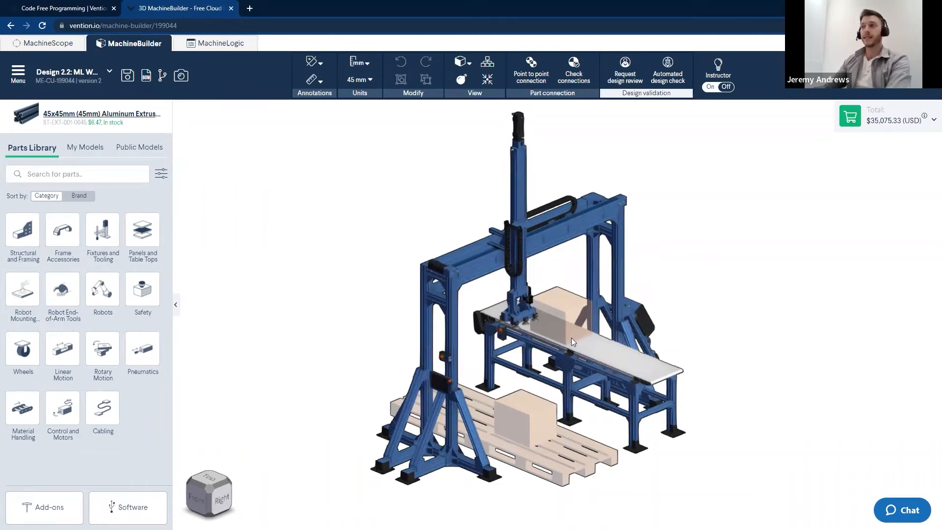
pyautogui.scroll(3, 635, 312)
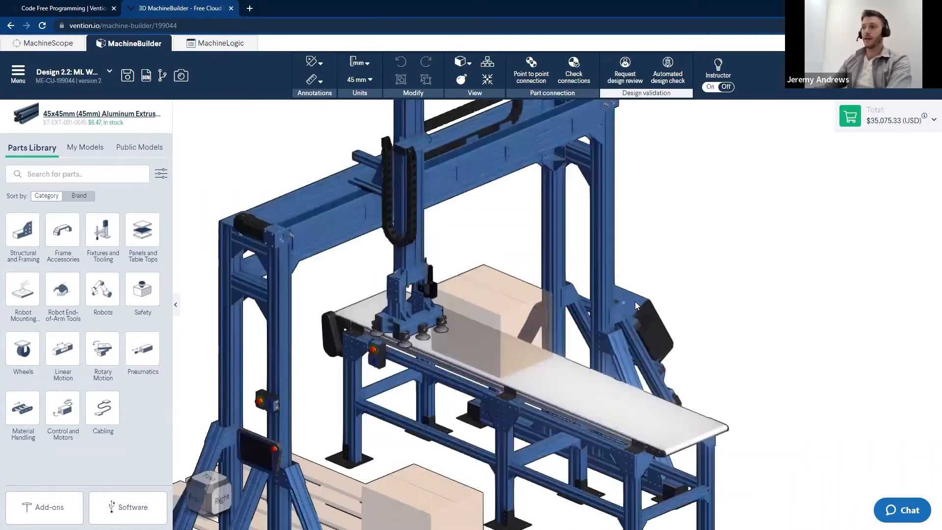
pyautogui.moveTo(631, 327); pyautogui.dragTo(427, 314, button='right')
pyautogui.scroll(6, 707, 379)
pyautogui.scroll(2, 712, 376)
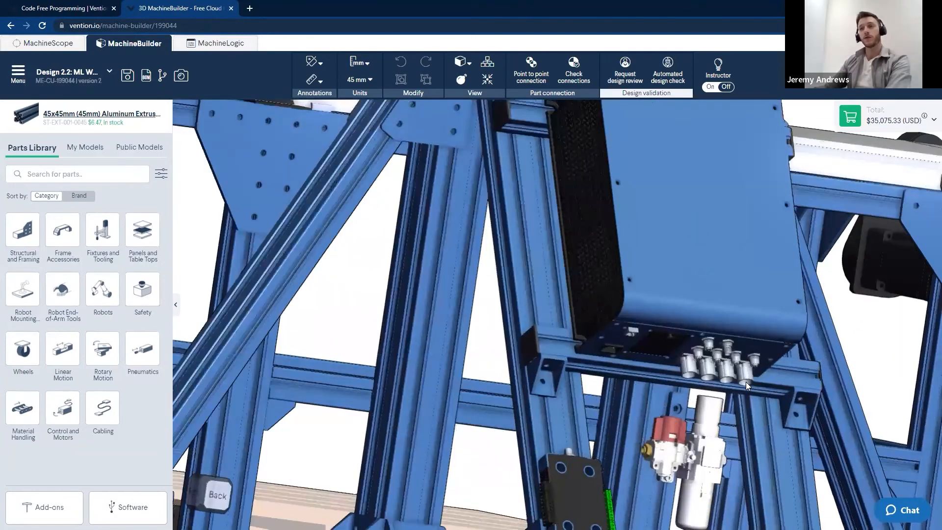
pyautogui.scroll(-8, 745, 381)
pyautogui.moveTo(462, 366); pyautogui.dragTo(636, 393, button='right')
pyautogui.scroll(-2, 619, 412)
pyautogui.scroll(-3, 619, 412)
pyautogui.scroll(6, 636, 392)
pyautogui.scroll(-1, 635, 392)
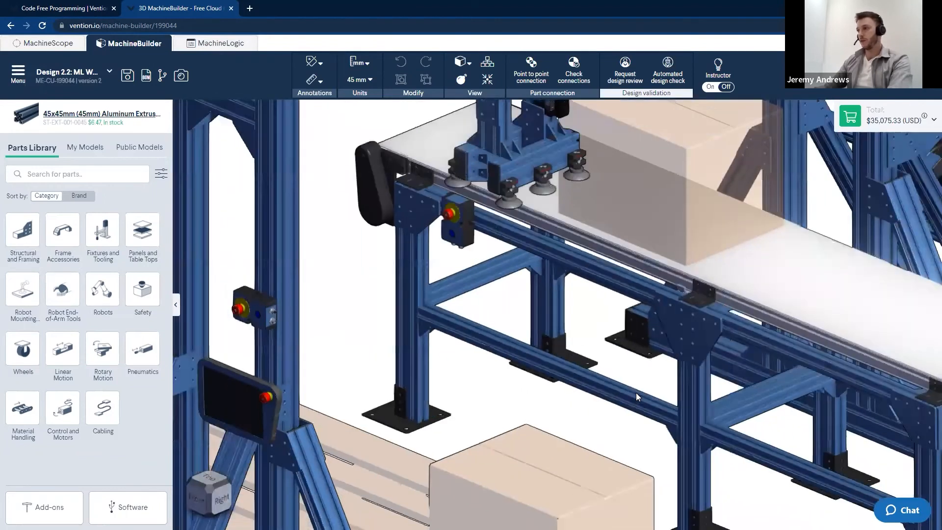
pyautogui.scroll(-8, 636, 392)
pyautogui.scroll(3, 532, 333)
pyautogui.moveTo(532, 273); pyautogui.dragTo(536, 322, button='middle')
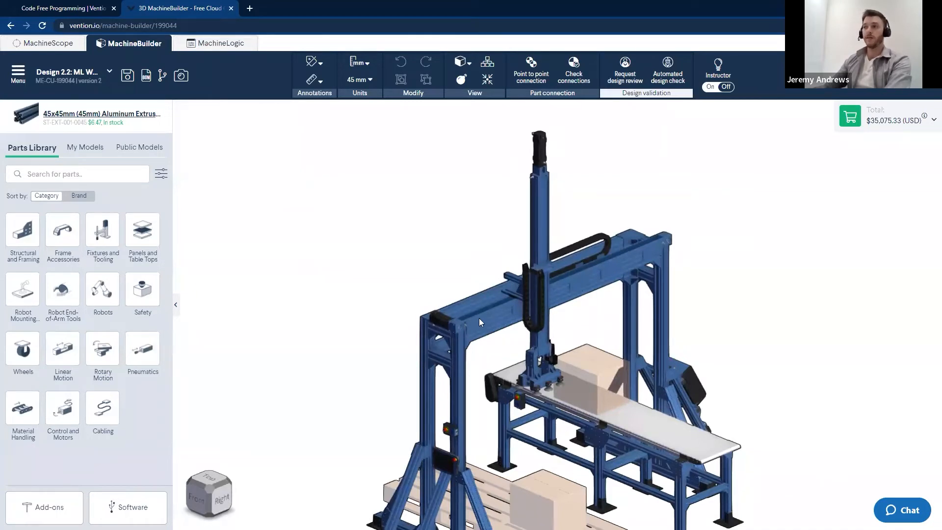
pyautogui.scroll(2, 489, 396)
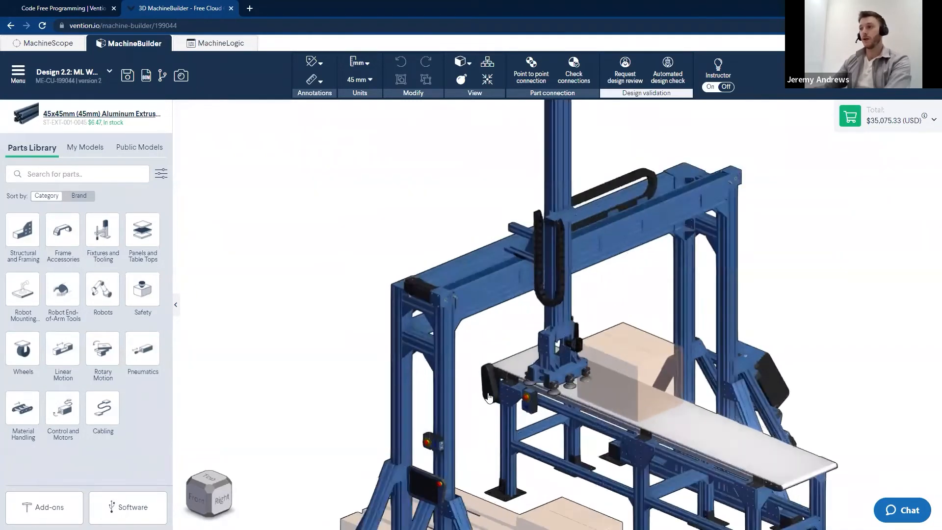
pyautogui.scroll(3, 489, 396)
pyautogui.scroll(-3, 590, 408)
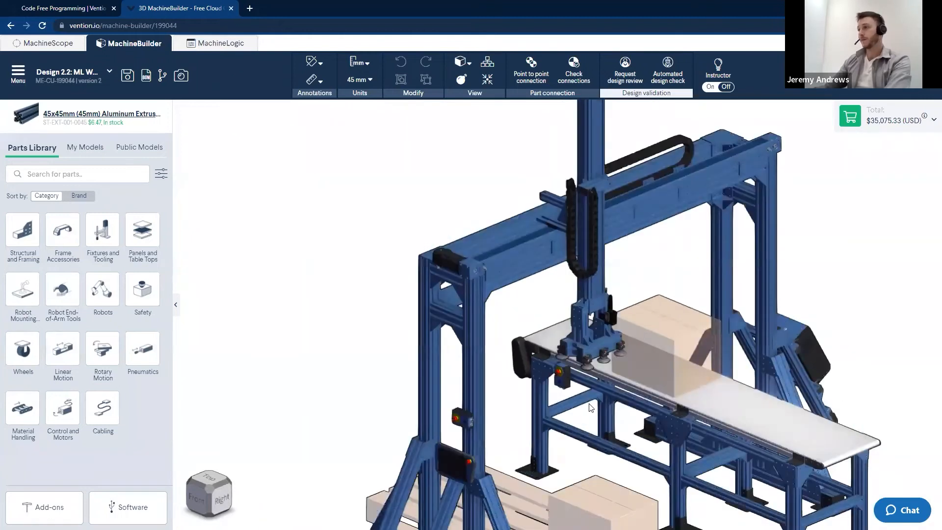
pyautogui.scroll(-5, 591, 407)
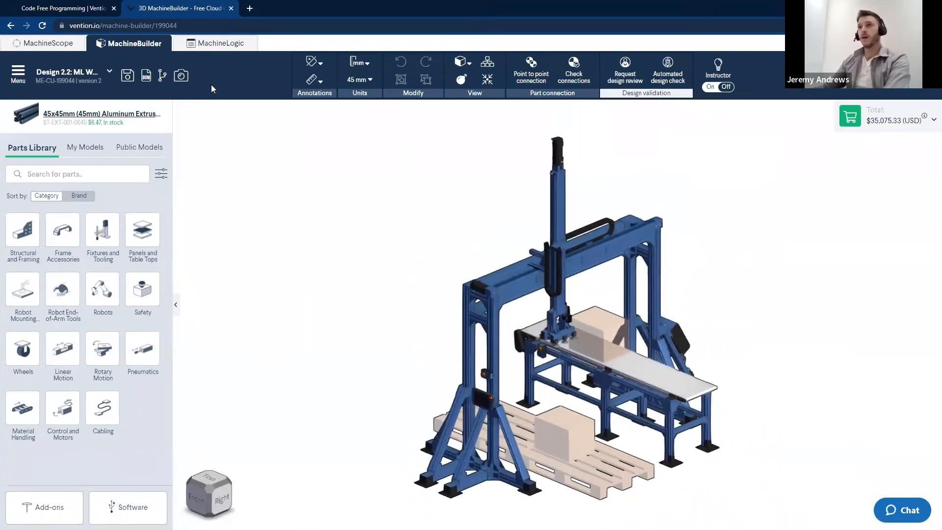
# Open MachineLogic for the gantry design and add three actuators to its configuration
pyautogui.click(212, 47)
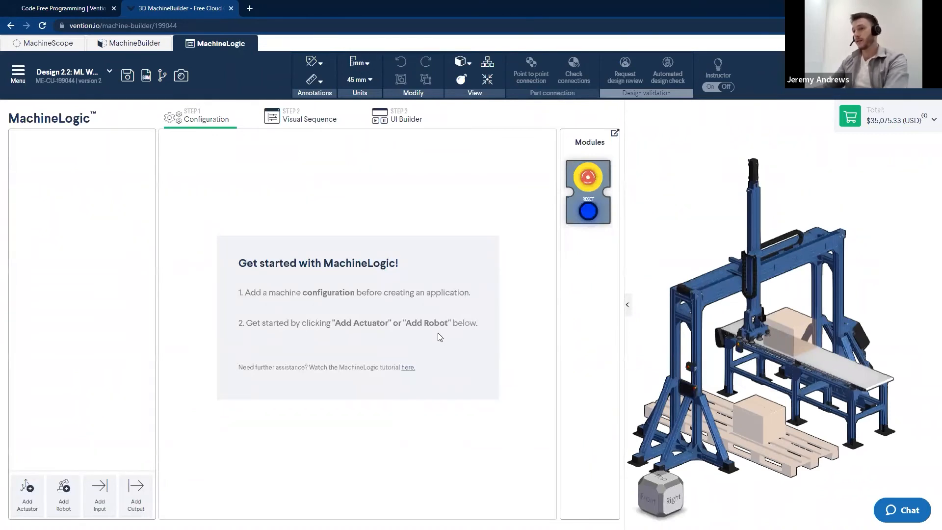
pyautogui.click(27, 496)
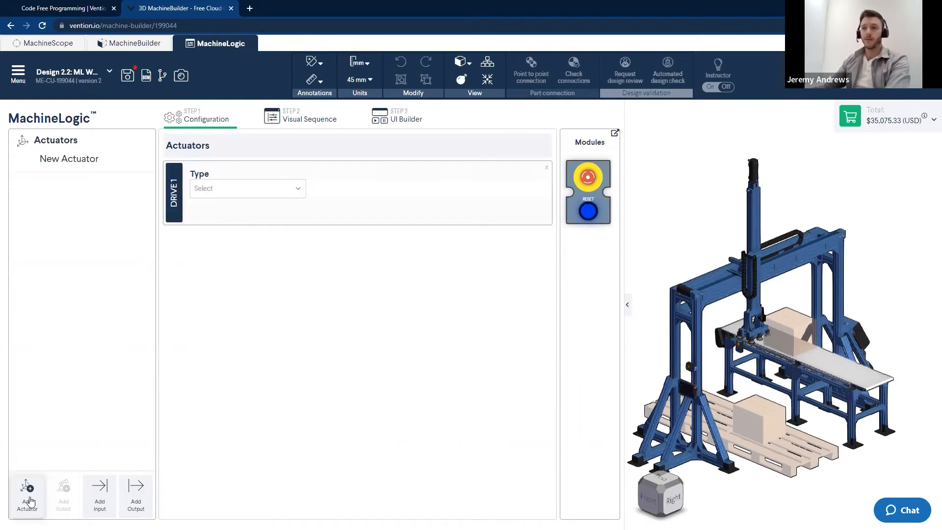
pyautogui.click(28, 496)
pyautogui.click(28, 495)
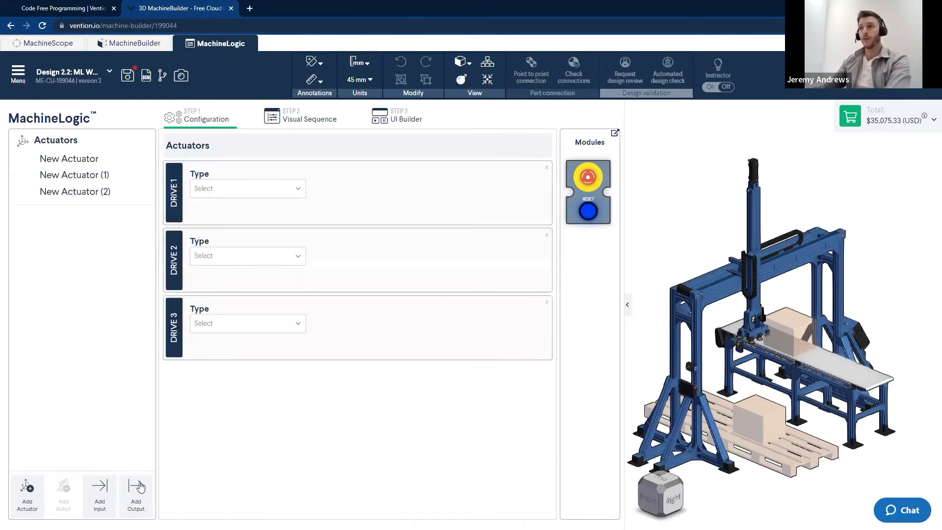
# Set Drive 1 to the enclosed ball screw MO-LM-039-1530 and name it "Z-Axis"
pyautogui.click(295, 188)
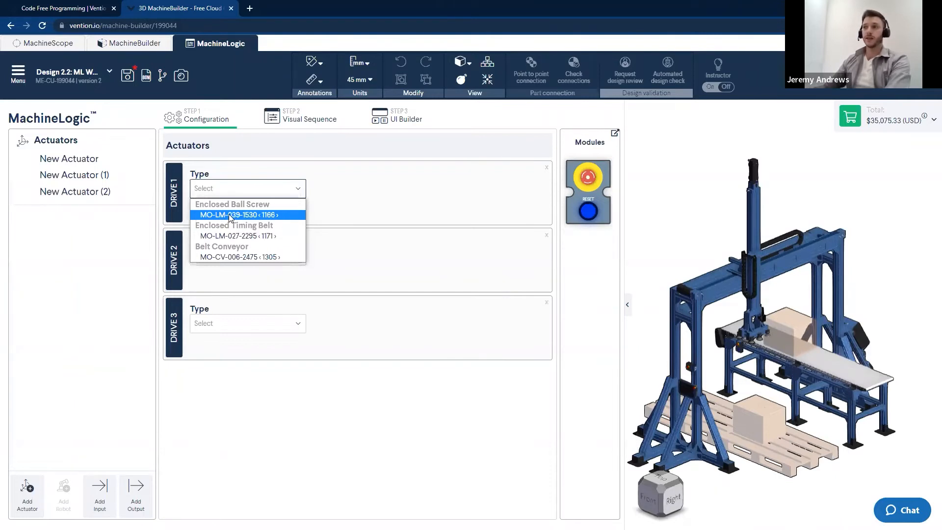
pyautogui.click(231, 216)
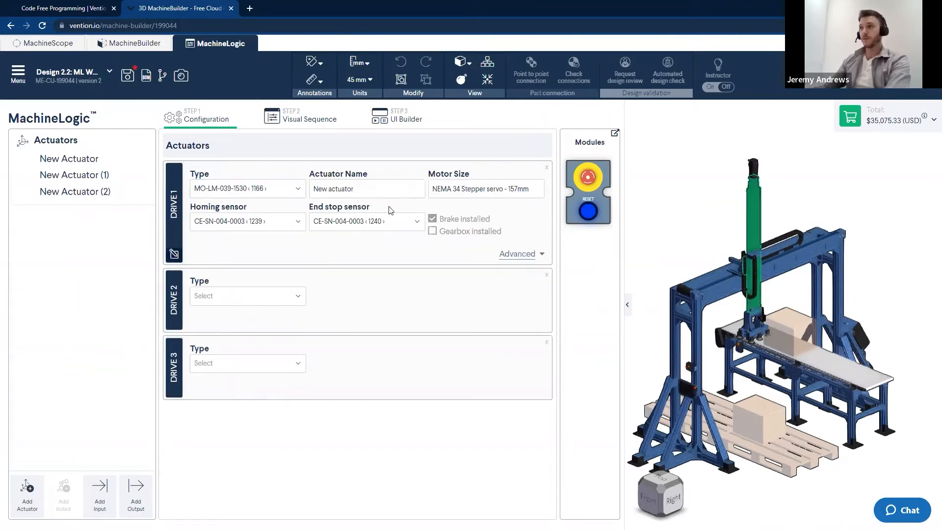
pyautogui.tripleClick(351, 190)
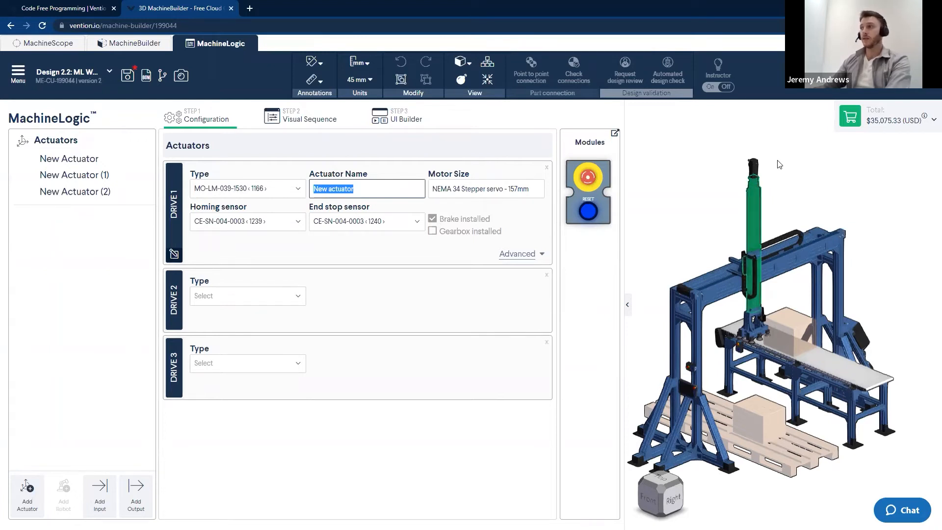
pyautogui.scroll(6, 753, 192)
pyautogui.moveTo(761, 207); pyautogui.dragTo(821, 224, button='right')
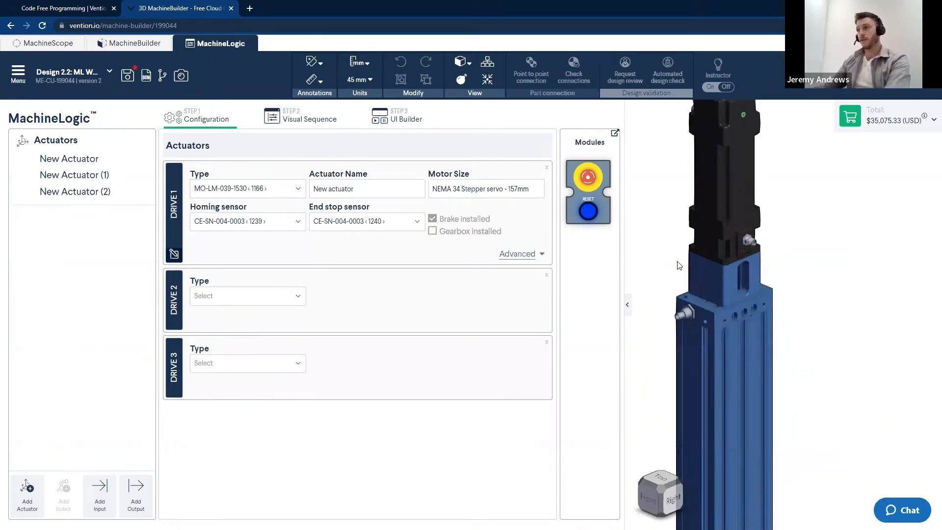
pyautogui.click(397, 190)
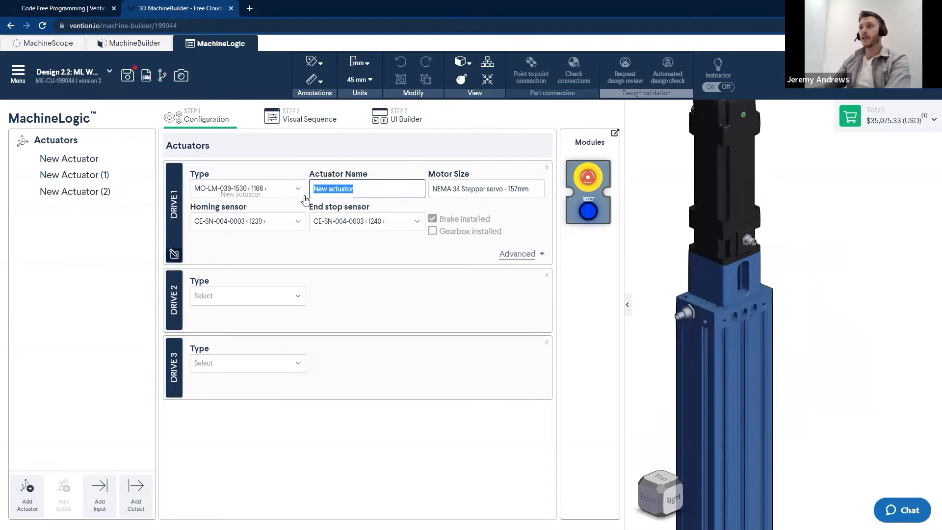
pyautogui.write('Z-')
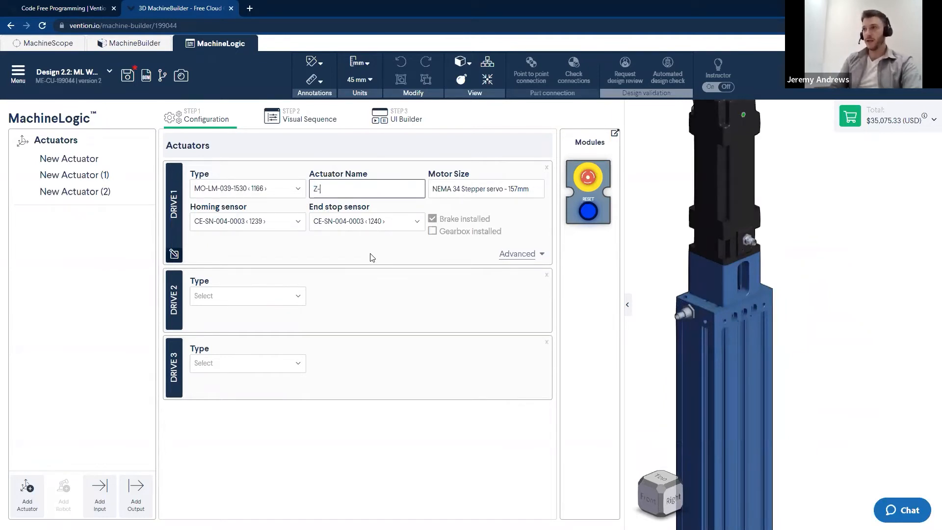
pyautogui.write('Axis')
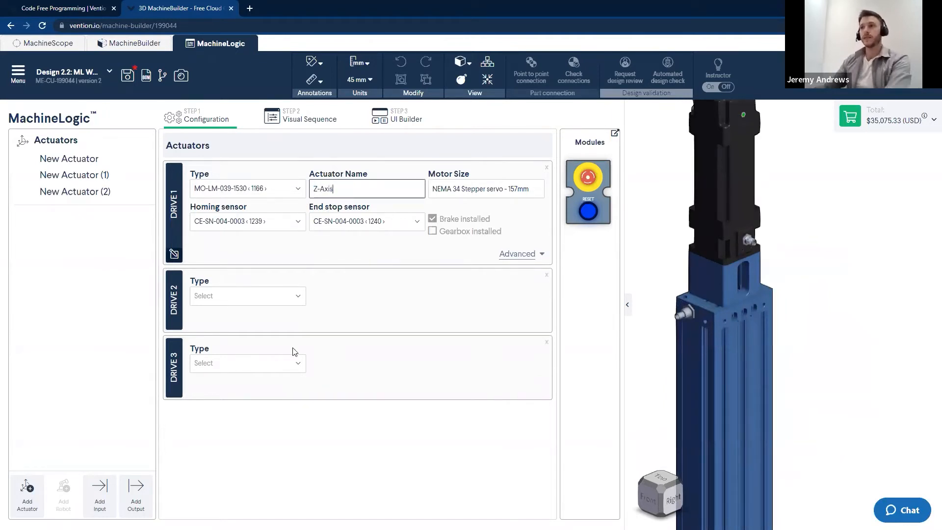
pyautogui.click(667, 285)
# Set Drive 2 to the enclosed timing belt MO-LM-027-2295 and name it "X-Axis"
pyautogui.scroll(-3, 667, 286)
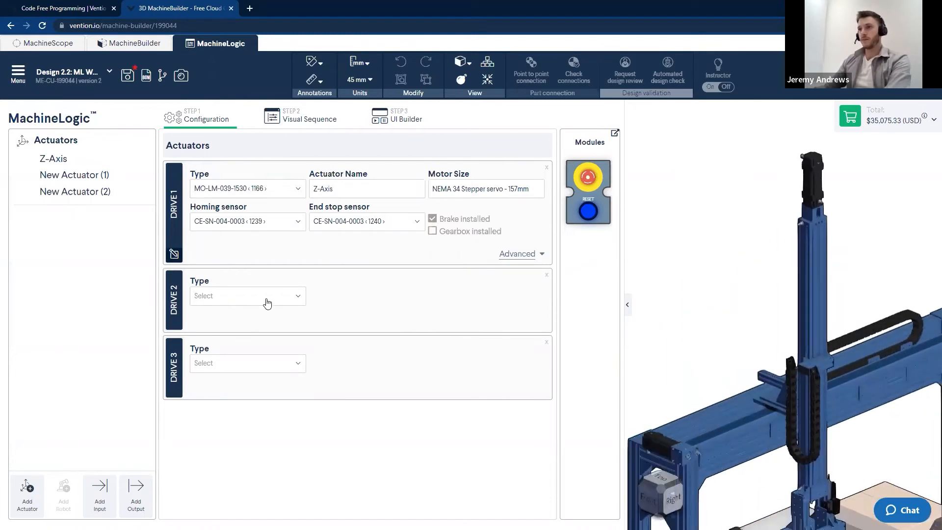
pyautogui.click(264, 297)
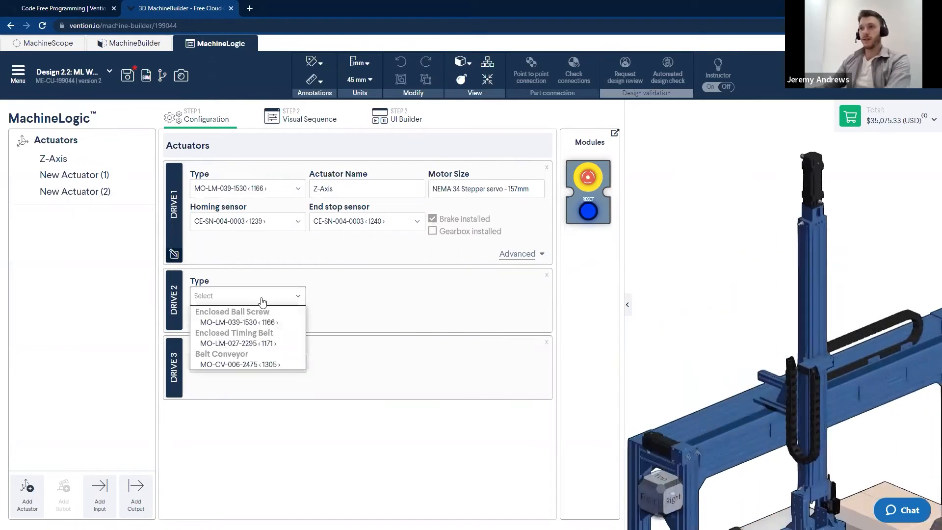
pyautogui.click(242, 344)
pyautogui.click(383, 300)
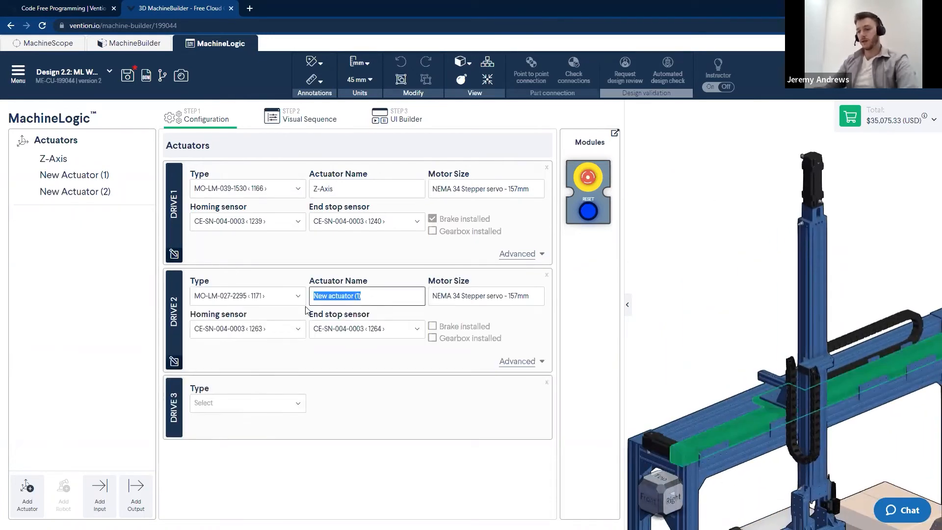
pyautogui.write('X-Axis')
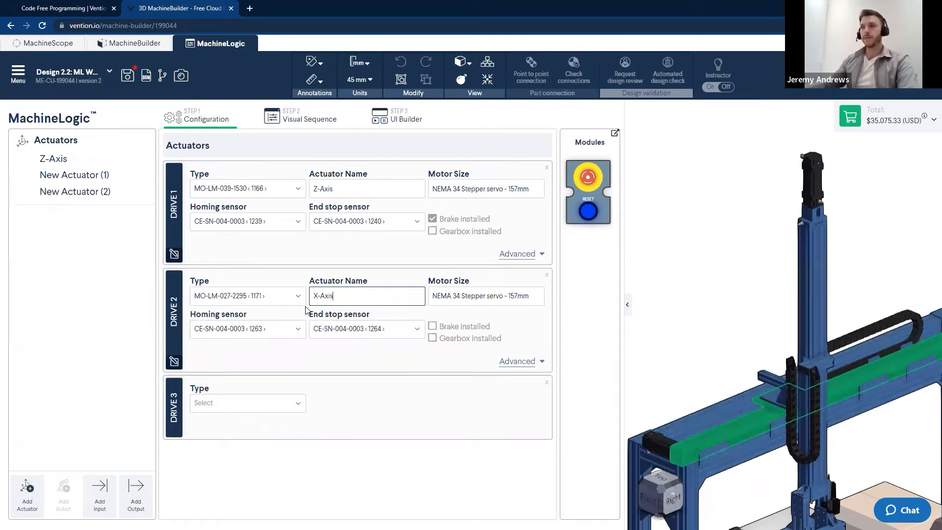
pyautogui.click(722, 337)
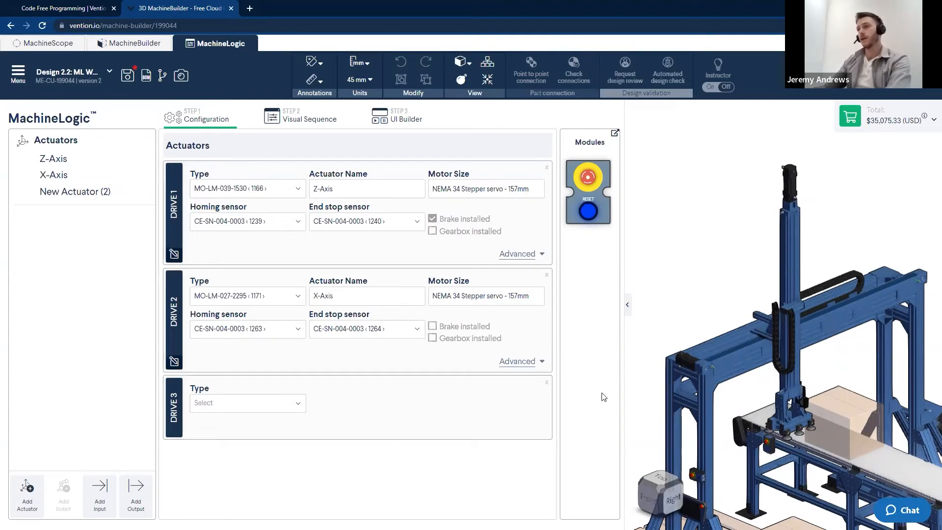
# Set Drive 3 to the conveyor MO-CV-006-2475 and name it "Conveyor"
pyautogui.scroll(-3, 673, 280)
pyautogui.moveTo(672, 278); pyautogui.dragTo(659, 201, button='right')
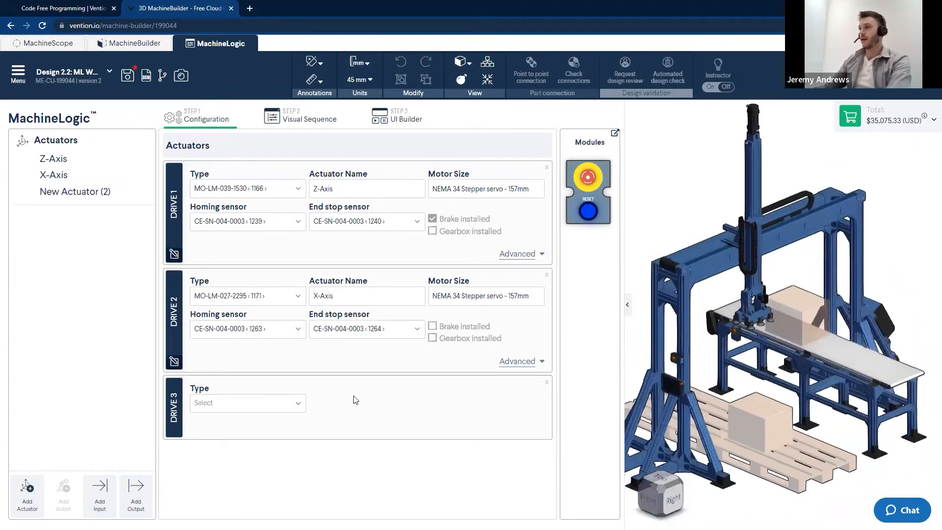
pyautogui.click(244, 411)
pyautogui.click(222, 471)
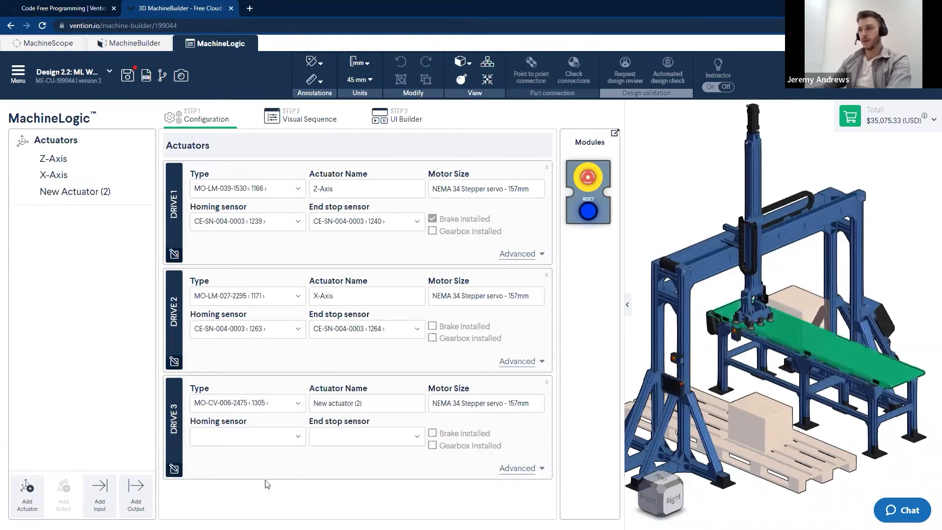
pyautogui.click(381, 408)
pyautogui.write('Co')
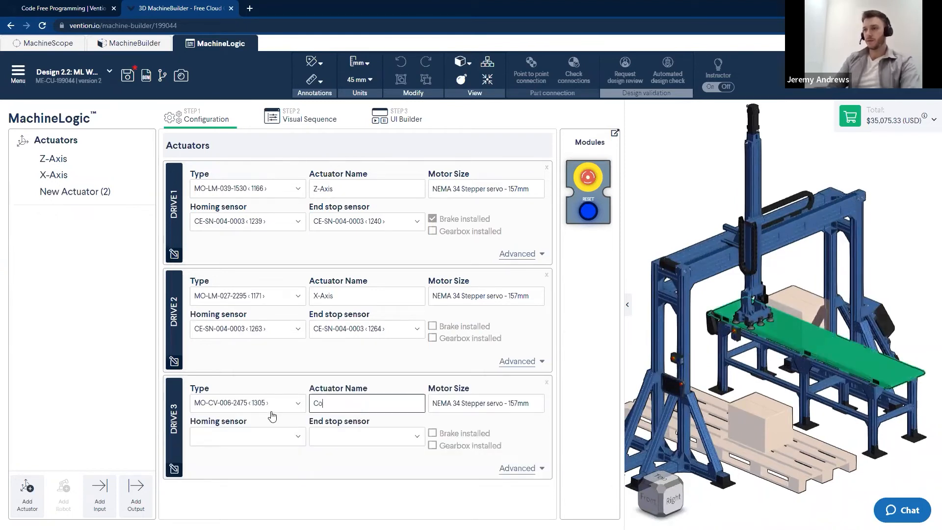
pyautogui.write('nveyor')
pyautogui.click(368, 496)
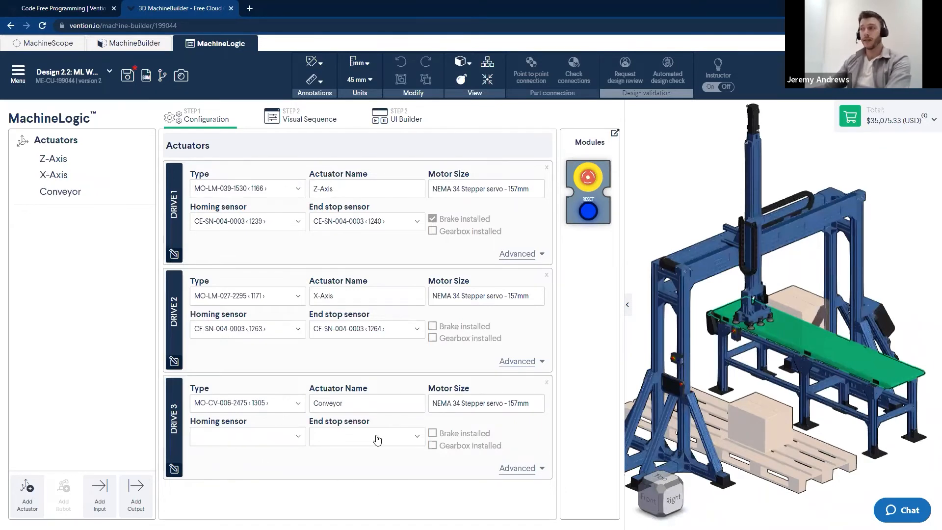
# Add a custom application in the visual sequence editor and name it "Pick and Place"
pyautogui.click(912, 294)
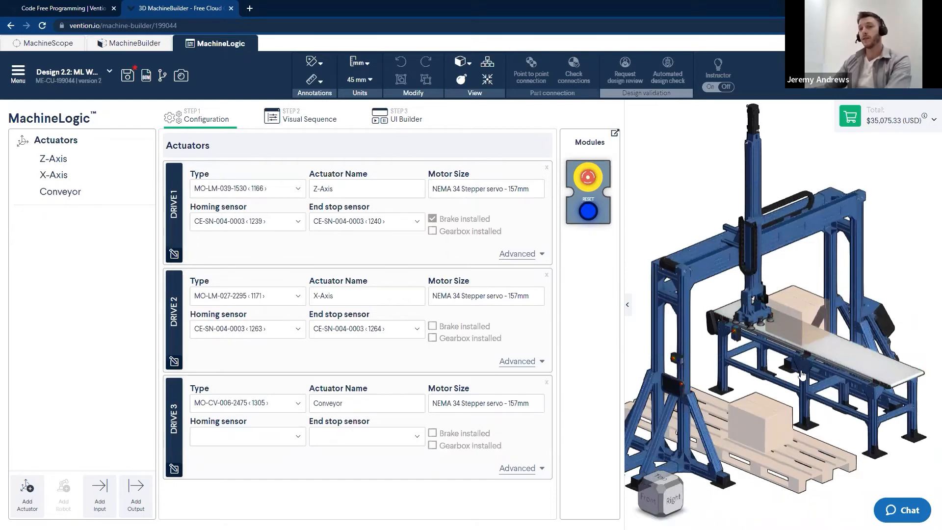
pyautogui.scroll(3, 773, 363)
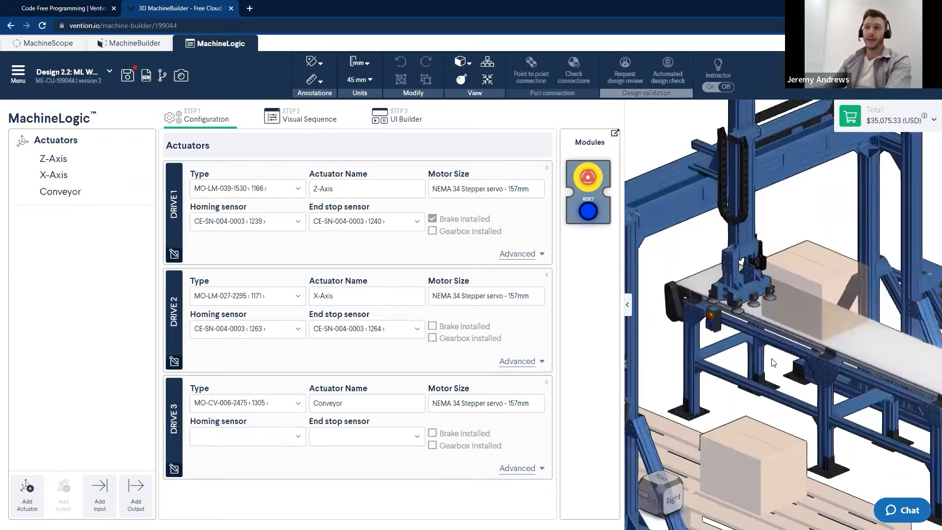
pyautogui.scroll(-4, 773, 363)
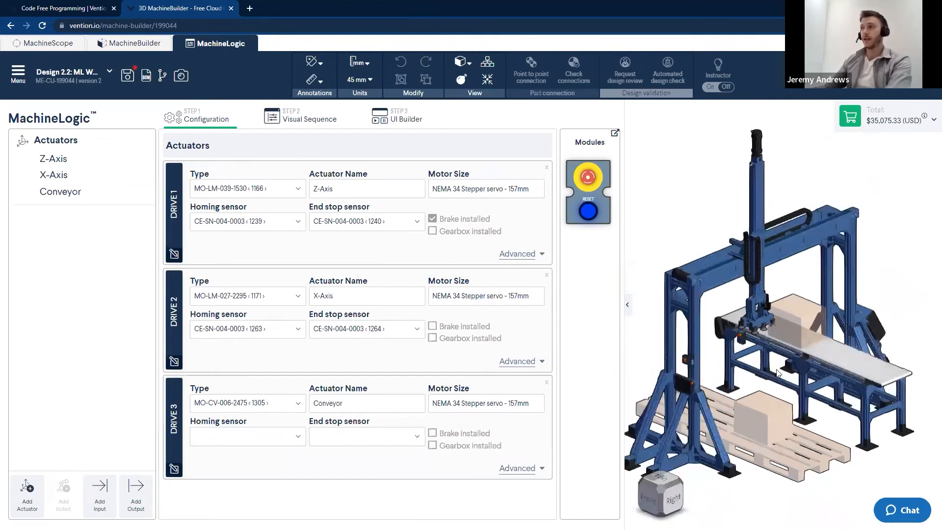
pyautogui.moveTo(803, 357); pyautogui.dragTo(790, 357, button='right')
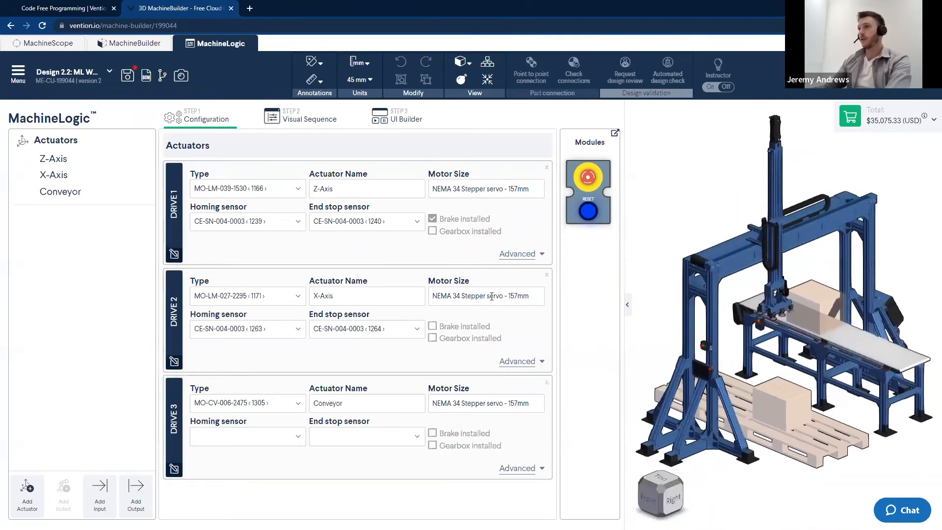
pyautogui.click(292, 123)
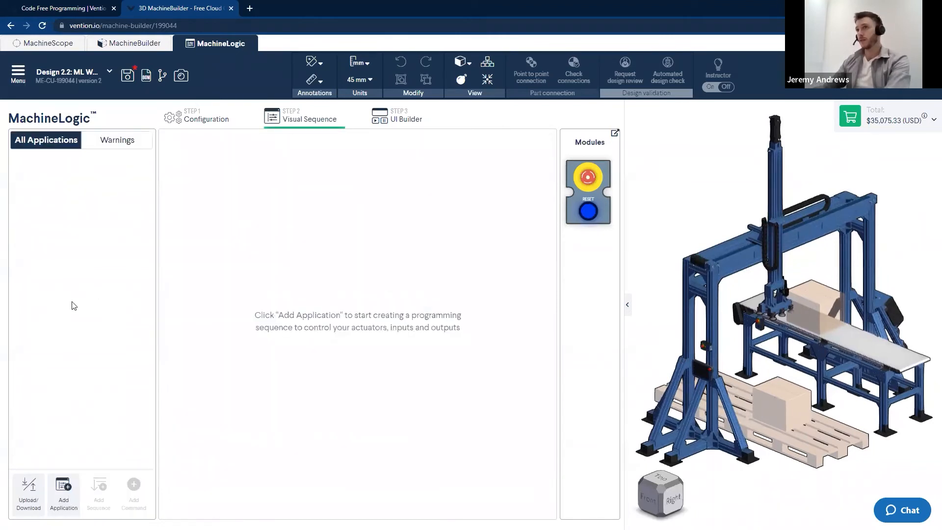
pyautogui.click(78, 502)
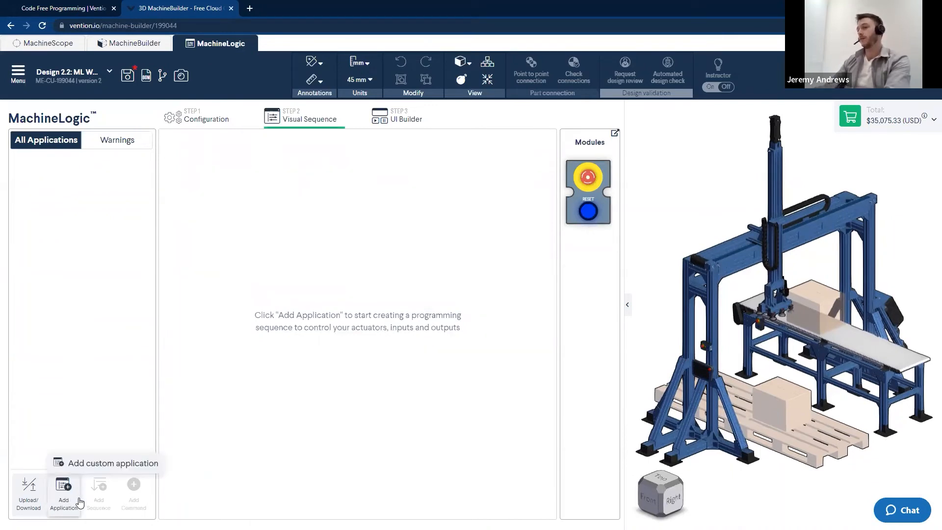
pyautogui.click(101, 463)
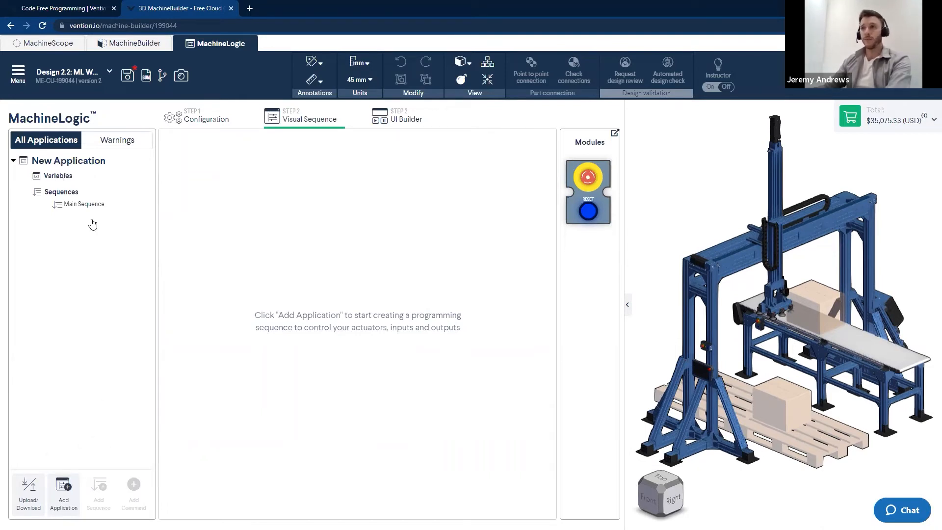
pyautogui.click(73, 176)
pyautogui.moveTo(239, 141); pyautogui.dragTo(168, 145)
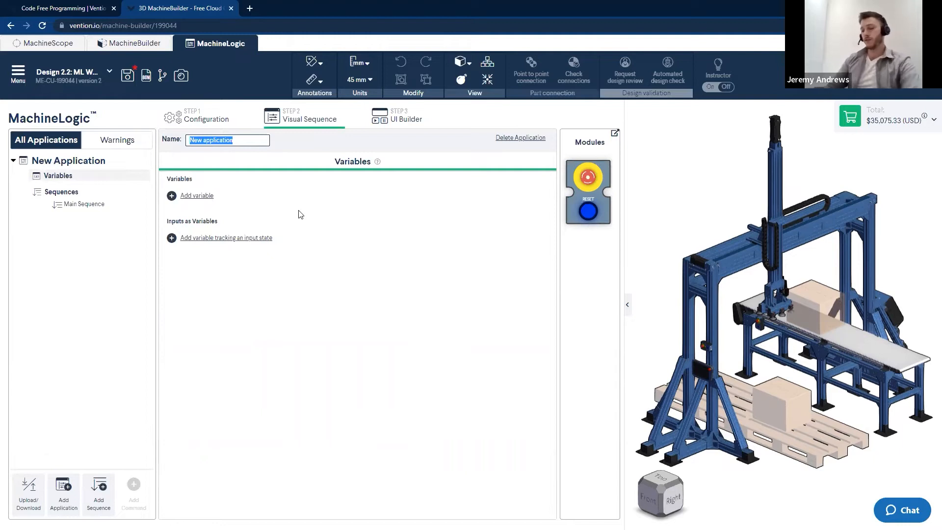
pyautogui.write('Pick and Place')
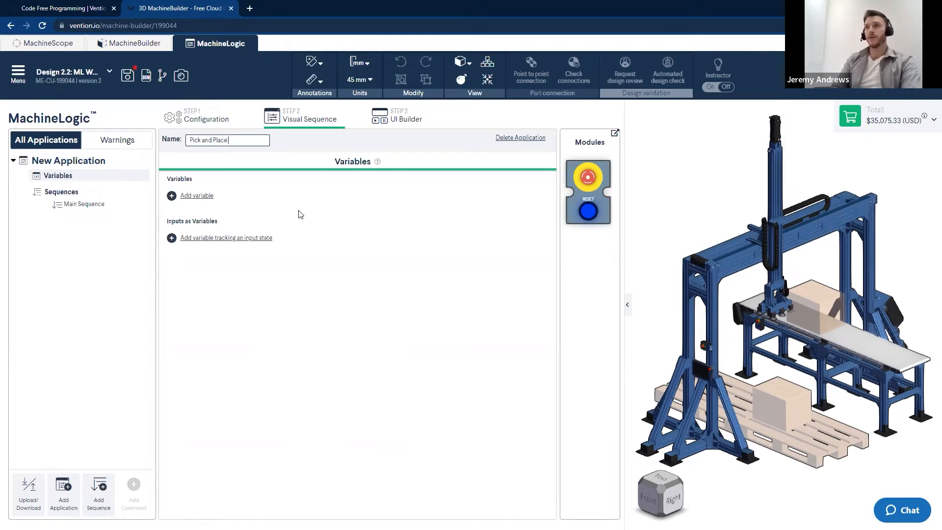
pyautogui.click(547, 272)
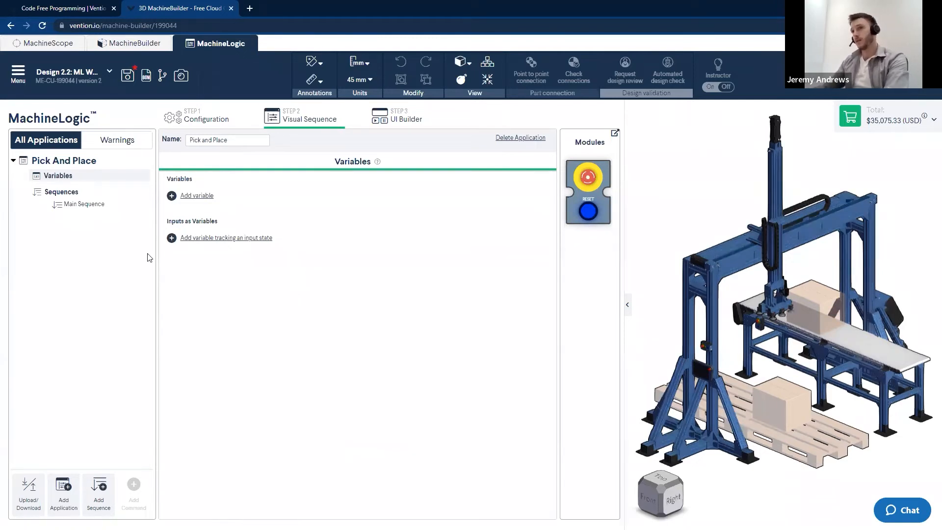
# Add two child sequences under the main sequence
pyautogui.click(74, 205)
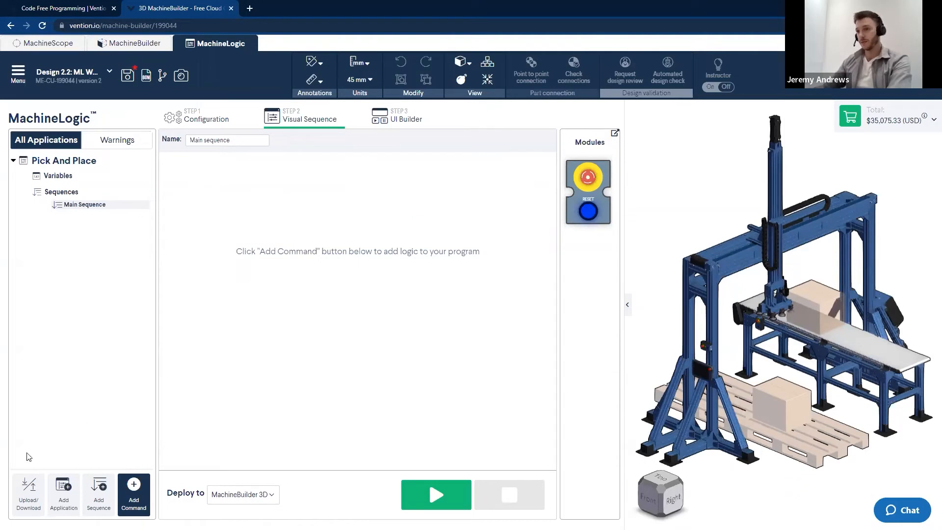
pyautogui.click(104, 493)
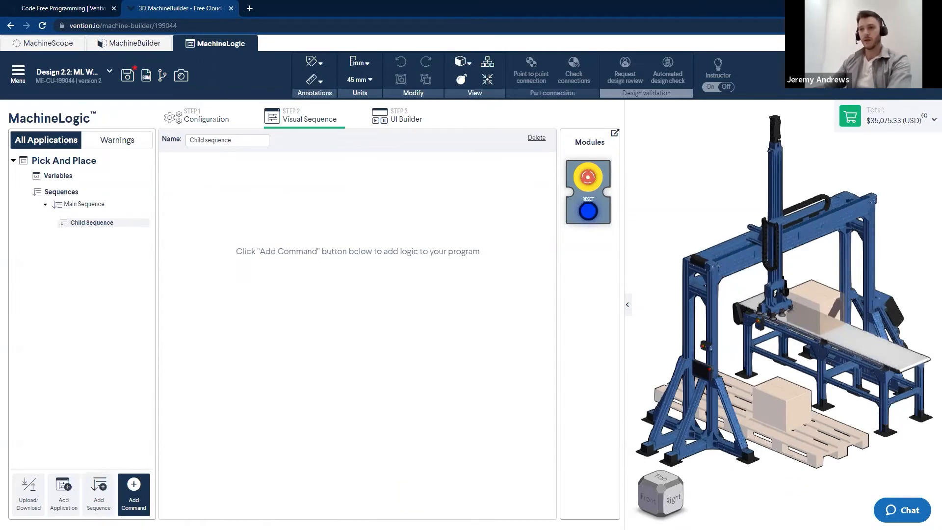
pyautogui.click(111, 493)
# Rename the first child sequence "Home"
pyautogui.click(87, 224)
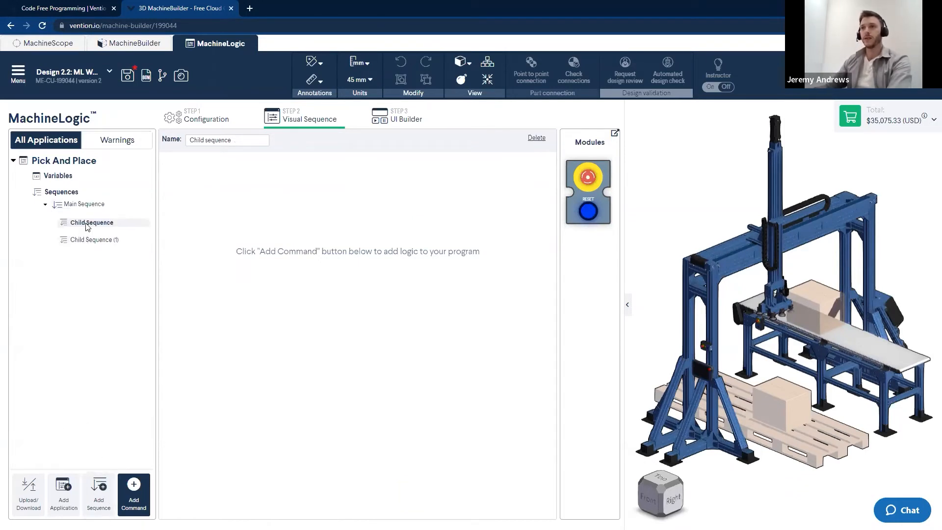
pyautogui.tripleClick(235, 141)
pyautogui.write('Home')
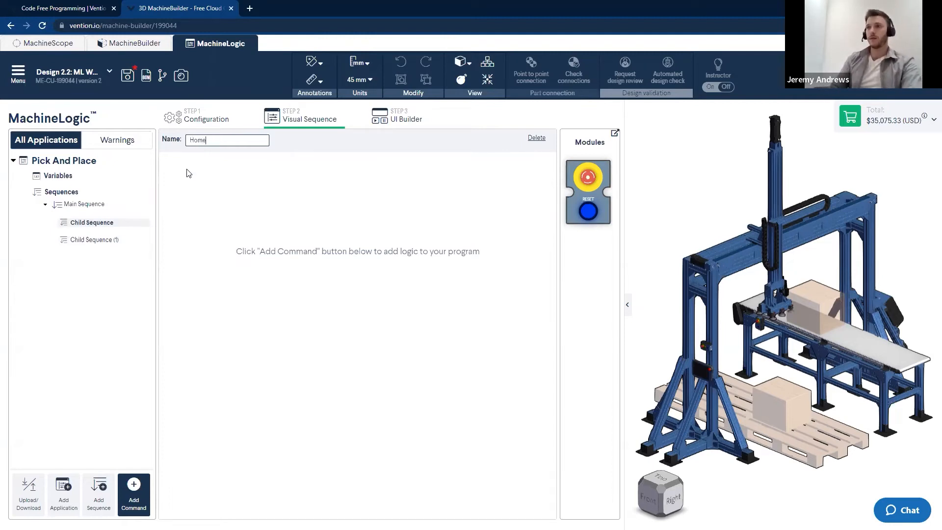
# Rename the second child sequence "Pick and Place"
pyautogui.click(95, 240)
pyautogui.tripleClick(221, 141)
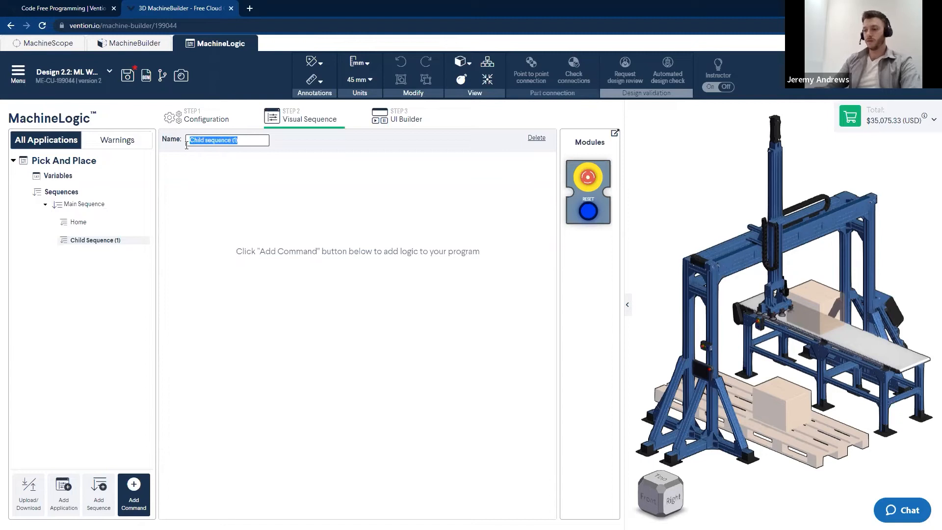
pyautogui.write('Pick and Place')
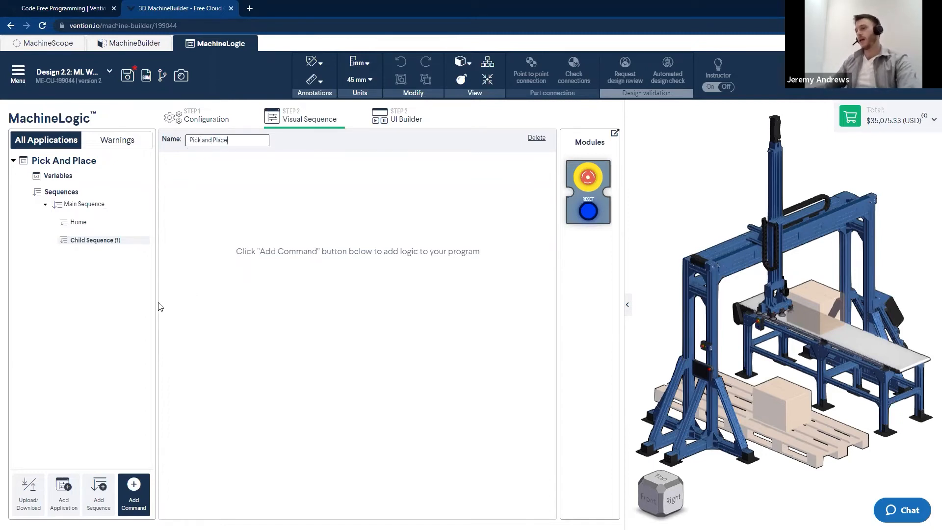
pyautogui.click(96, 319)
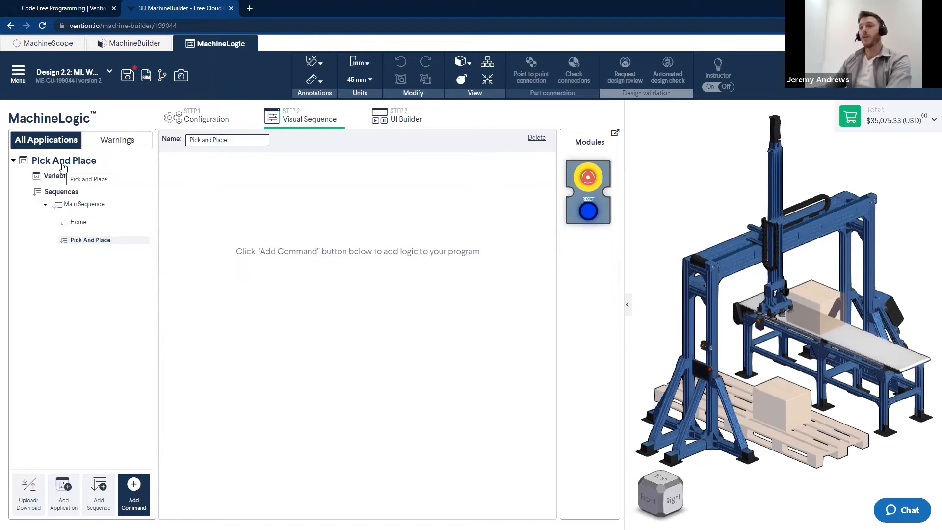
pyautogui.click(59, 309)
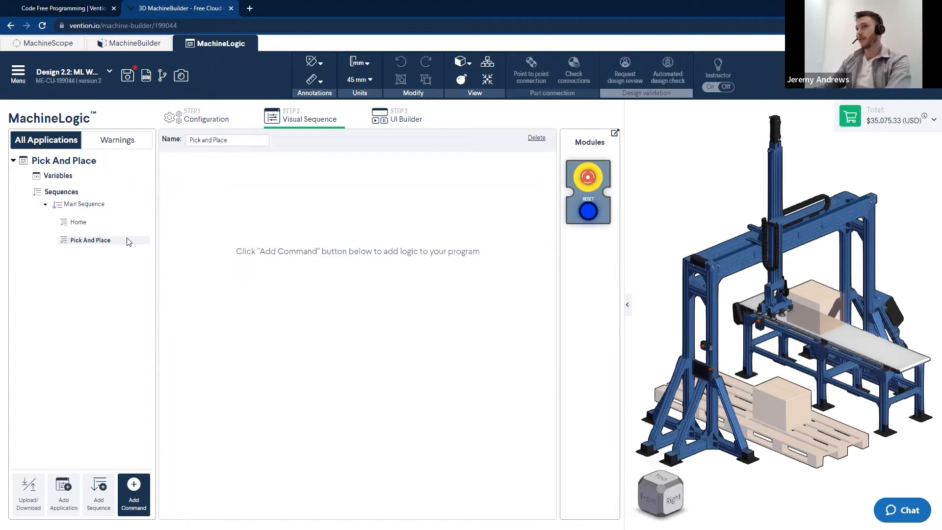
# Add two motion commands to the Home sequence
pyautogui.click(79, 225)
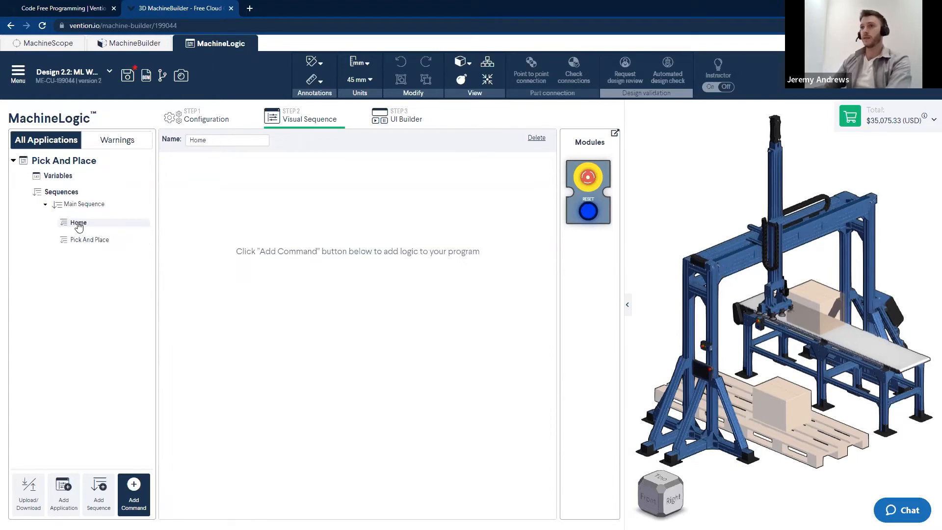
pyautogui.scroll(3, 729, 283)
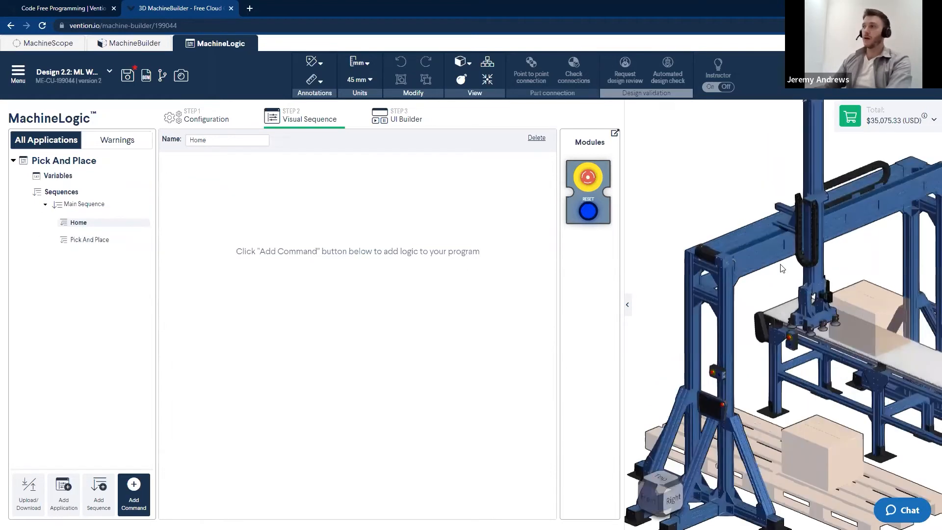
pyautogui.scroll(-2, 775, 275)
pyautogui.scroll(1, 770, 284)
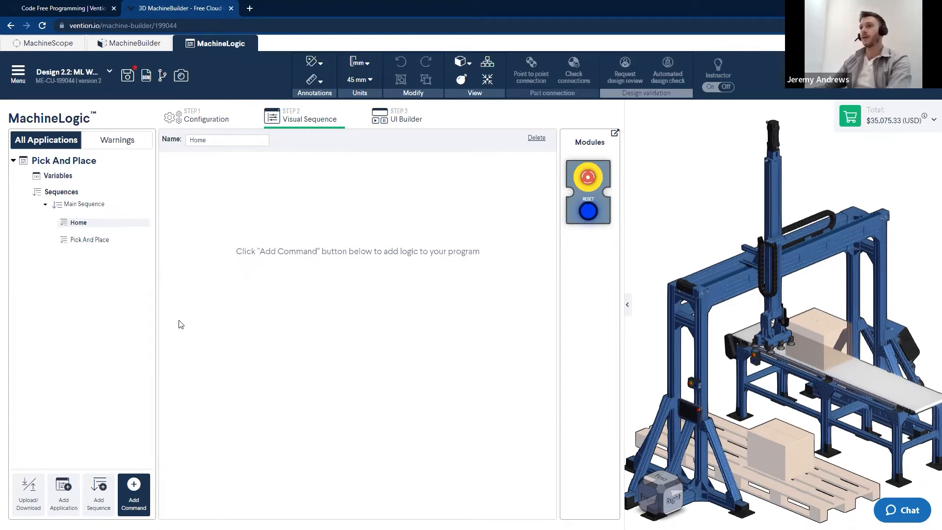
pyautogui.click(137, 495)
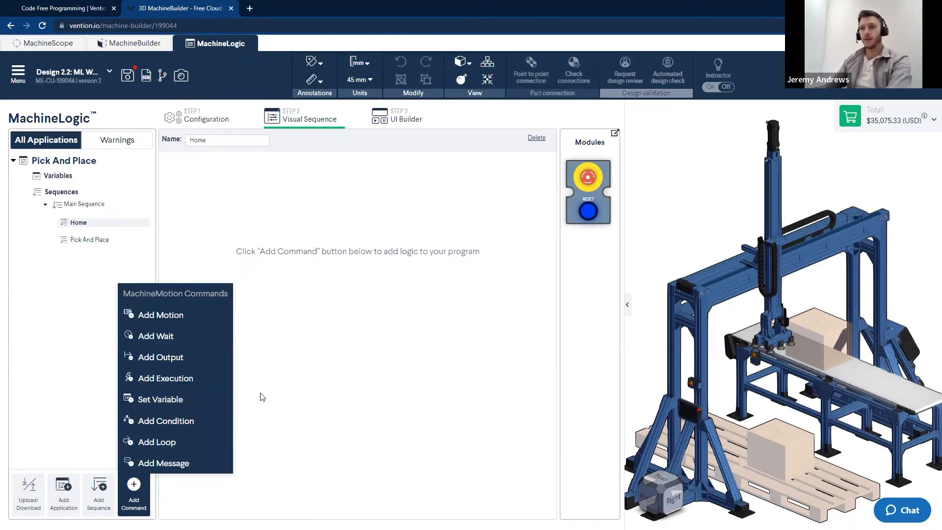
pyautogui.click(158, 317)
pyautogui.click(158, 316)
pyautogui.click(321, 373)
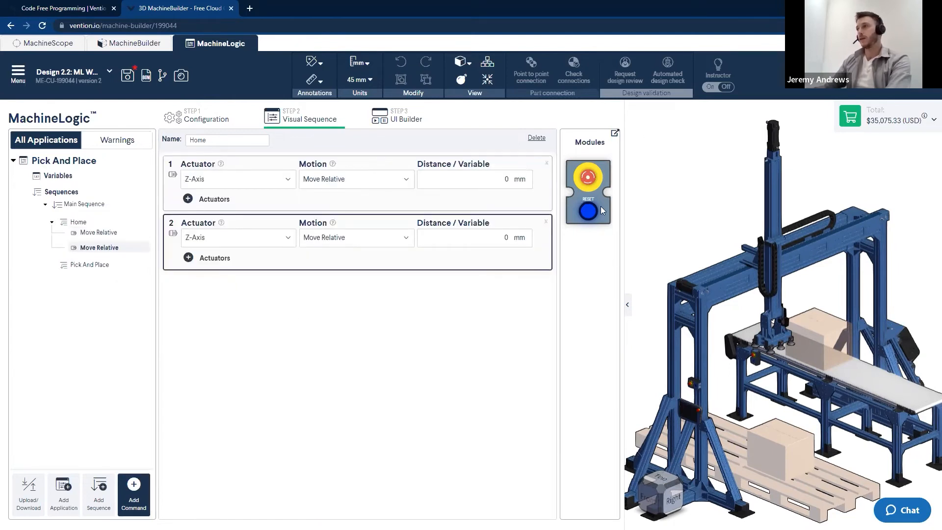
# Set the first motion command to Move To Home for the Z-Axis
pyautogui.click(280, 179)
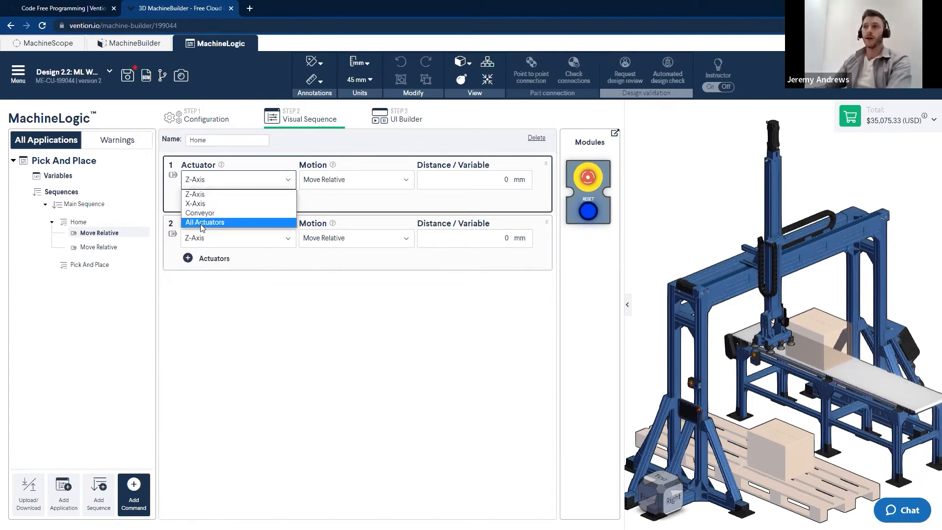
pyautogui.click(278, 332)
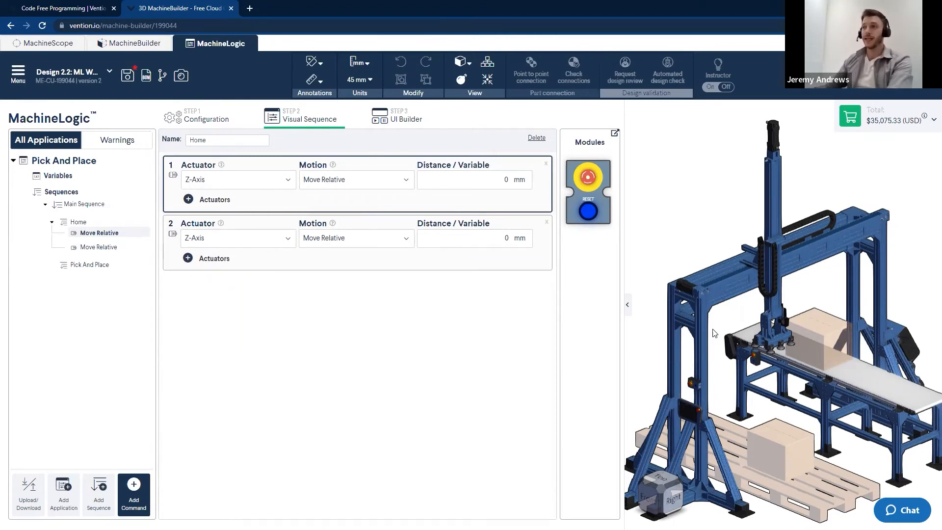
pyautogui.click(367, 186)
pyautogui.click(328, 213)
# Set the second motion command to Move To Home for the X-Axis
pyautogui.click(267, 228)
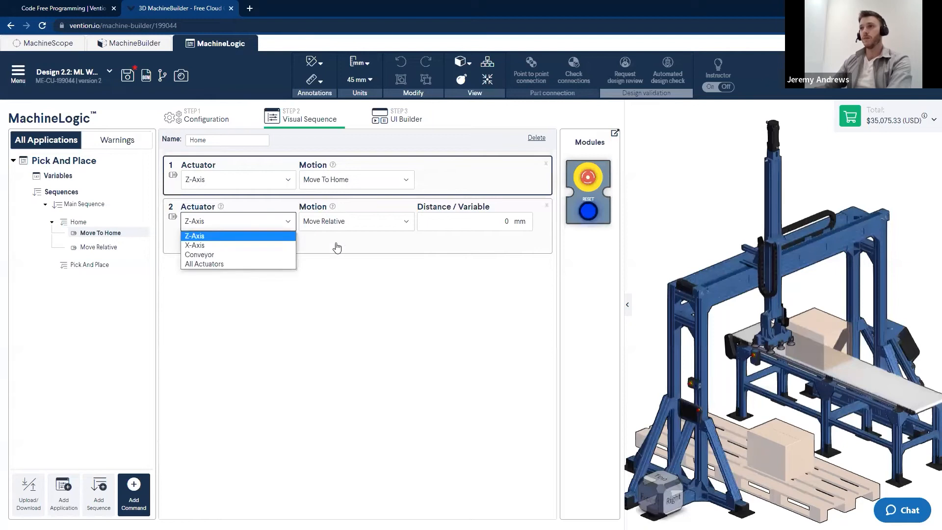
pyautogui.click(211, 246)
pyautogui.click(368, 222)
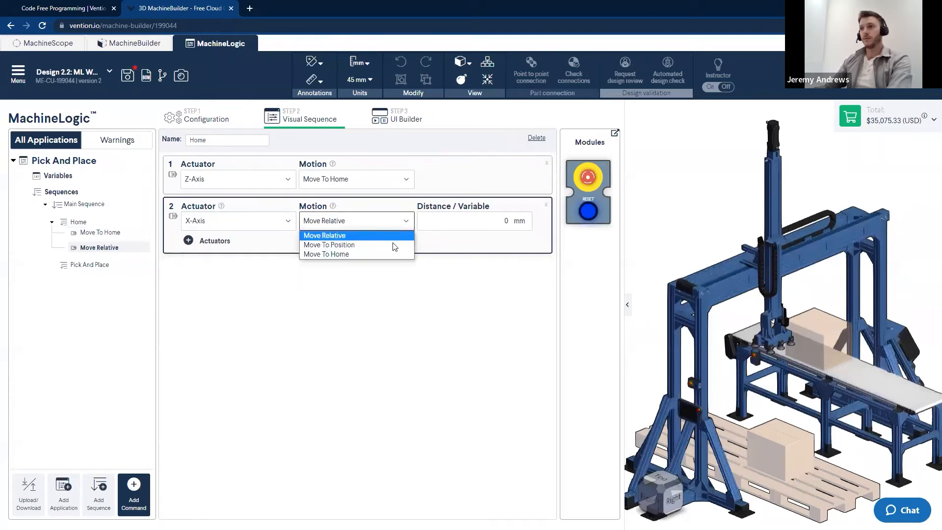
pyautogui.click(337, 253)
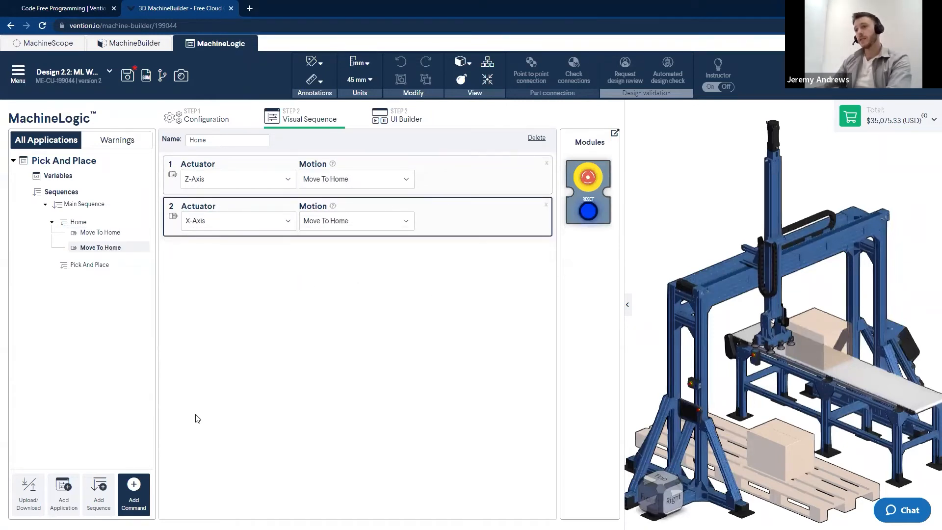
# Add two more motion commands to Home and set both actuators to All Actuators
pyautogui.click(134, 486)
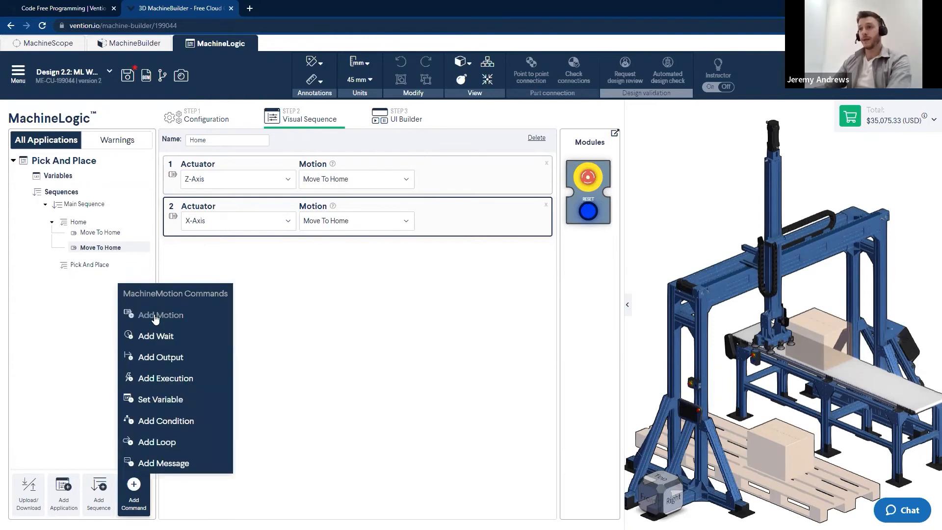
pyautogui.click(161, 315)
pyautogui.click(161, 314)
pyautogui.click(283, 272)
pyautogui.click(281, 263)
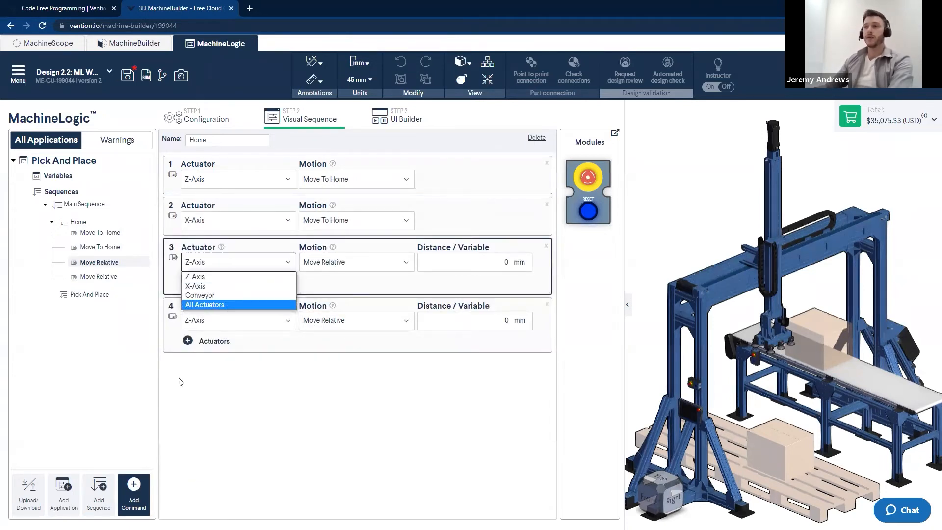
pyautogui.click(211, 304)
pyautogui.click(232, 309)
pyautogui.click(252, 349)
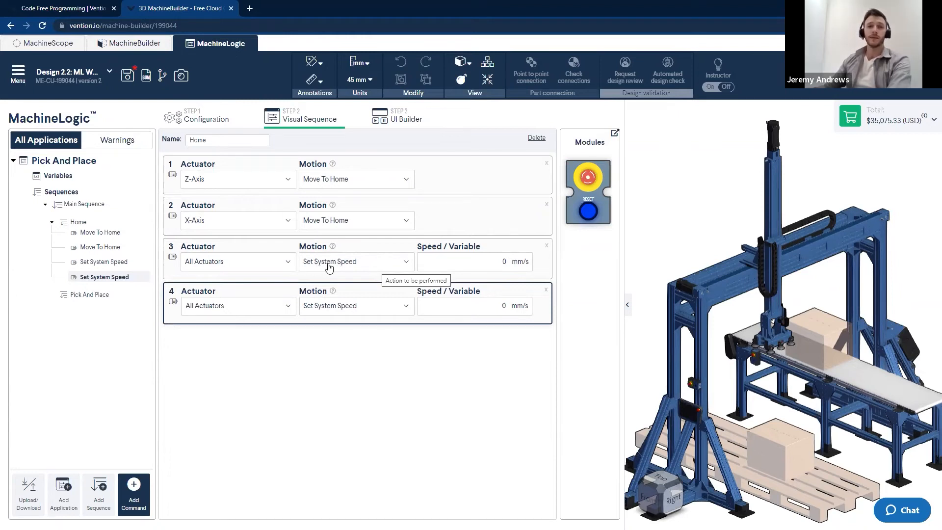
# Set the fourth Home command's motion to Set System Acceleration and the system speed to 1500 mm/s
pyautogui.click(329, 308)
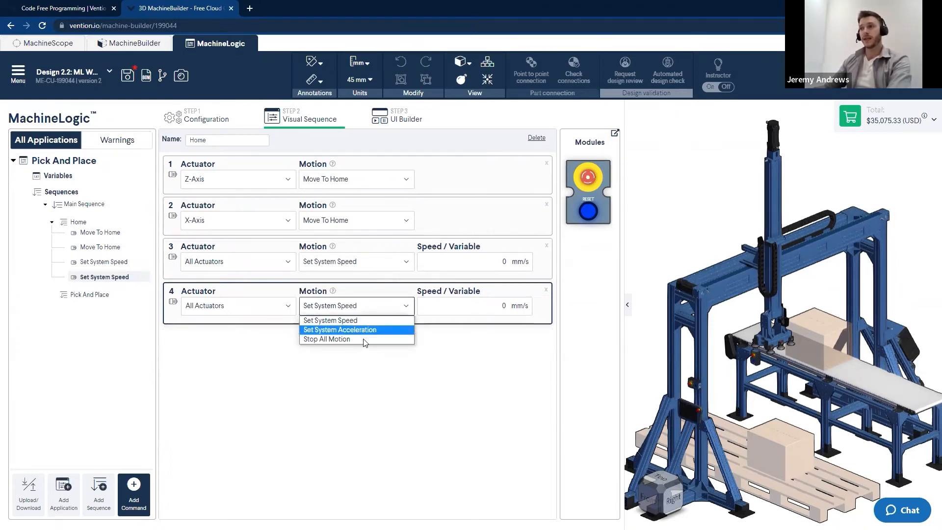
pyautogui.click(340, 330)
pyautogui.click(507, 262)
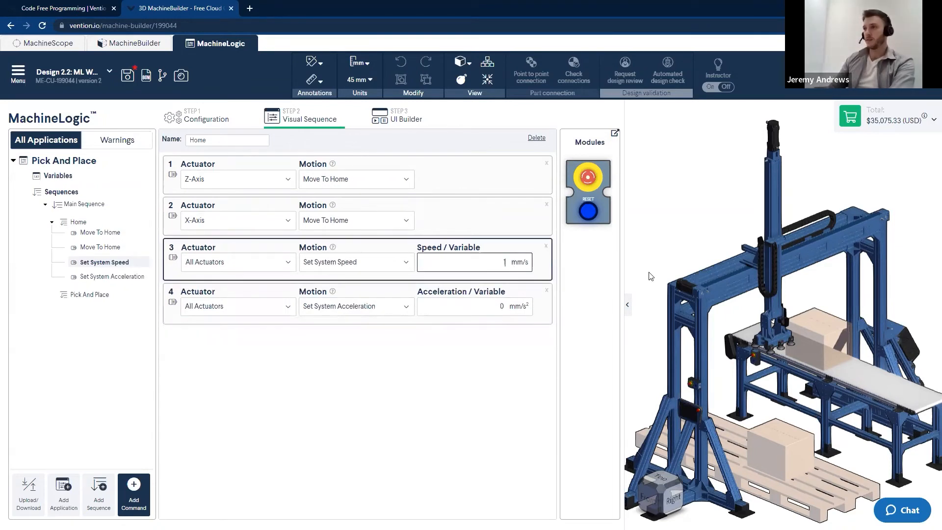
pyautogui.write('1500')
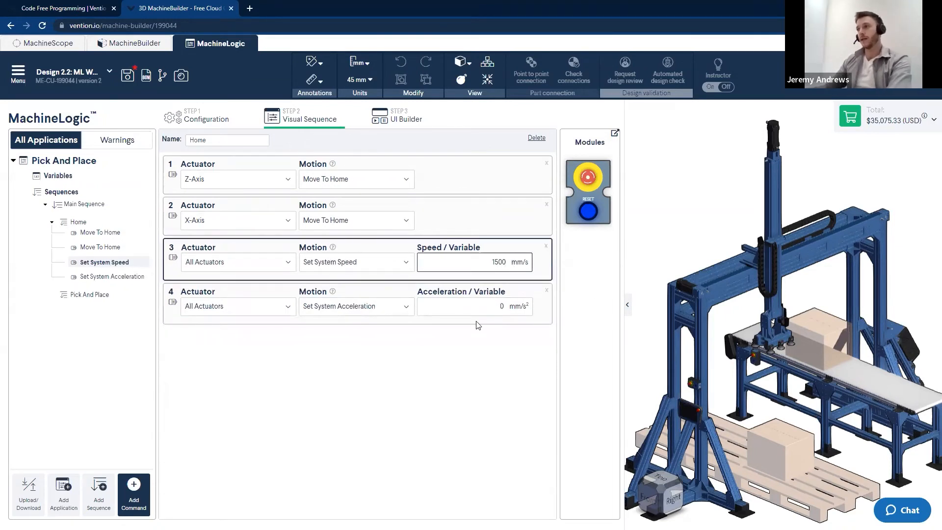
# Set the system acceleration to 1000 mm/s²
pyautogui.click(497, 310)
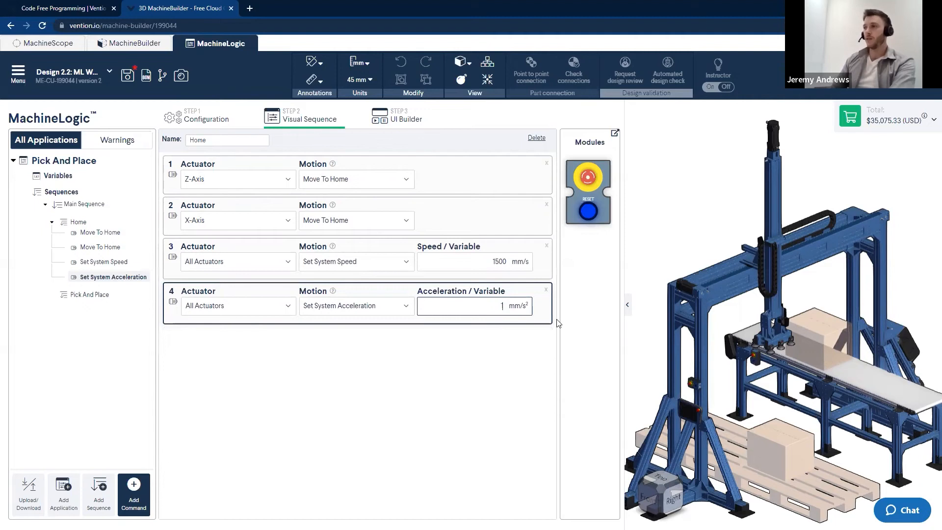
pyautogui.click(485, 380)
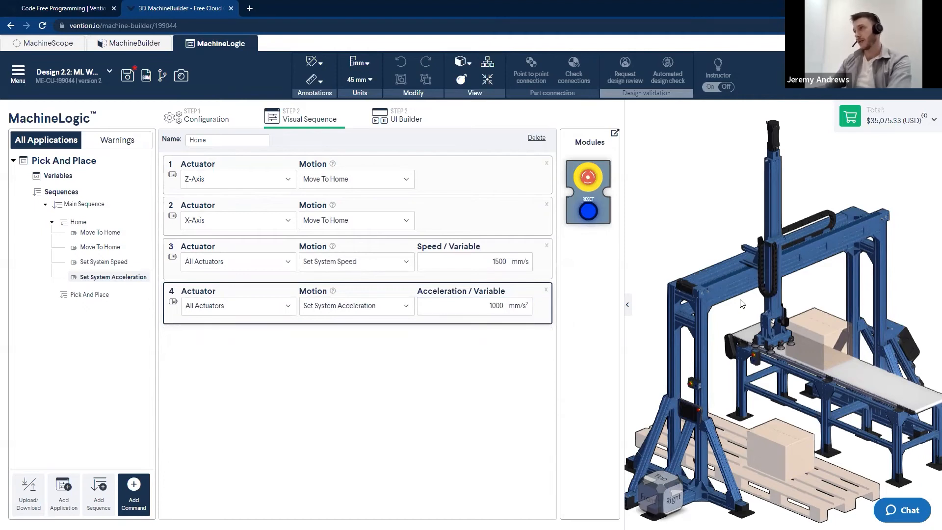
pyautogui.scroll(-5, 699, 293)
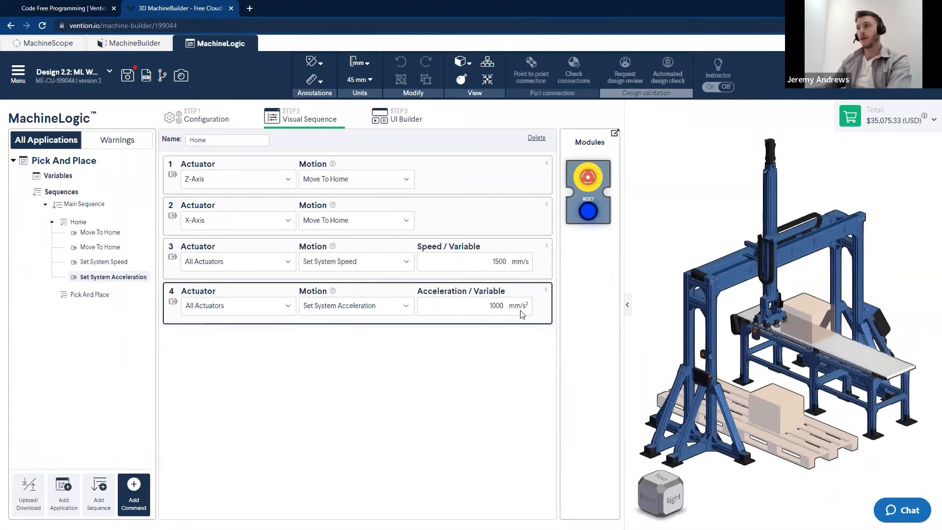
pyautogui.scroll(3, 768, 195)
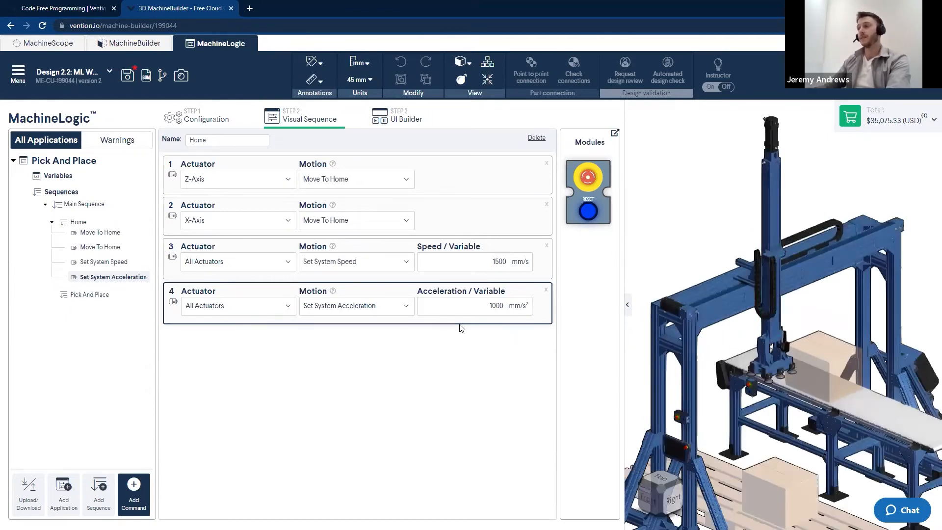
pyautogui.scroll(2, 779, 353)
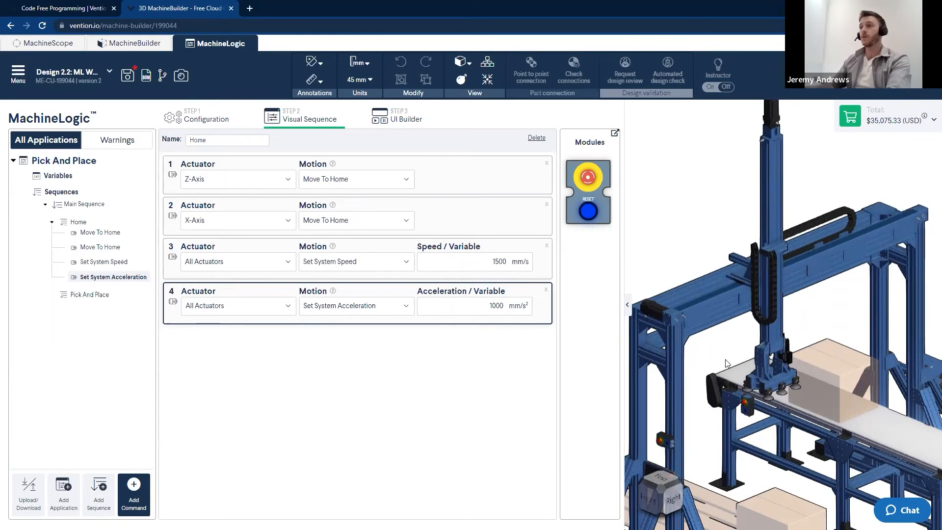
pyautogui.scroll(-3, 747, 305)
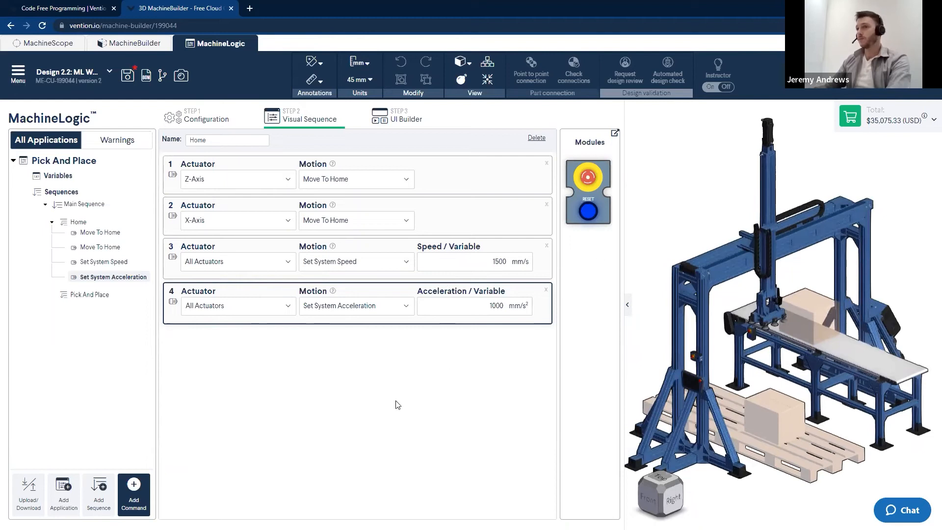
# Open the Pick And Place sequence and add a motion command for the X-Axis
pyautogui.click(91, 296)
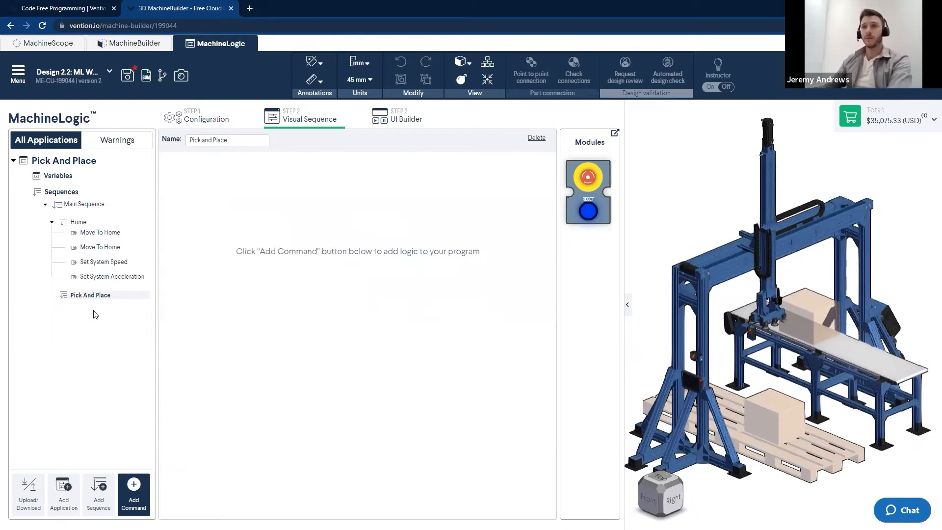
pyautogui.moveTo(651, 338); pyautogui.dragTo(741, 362)
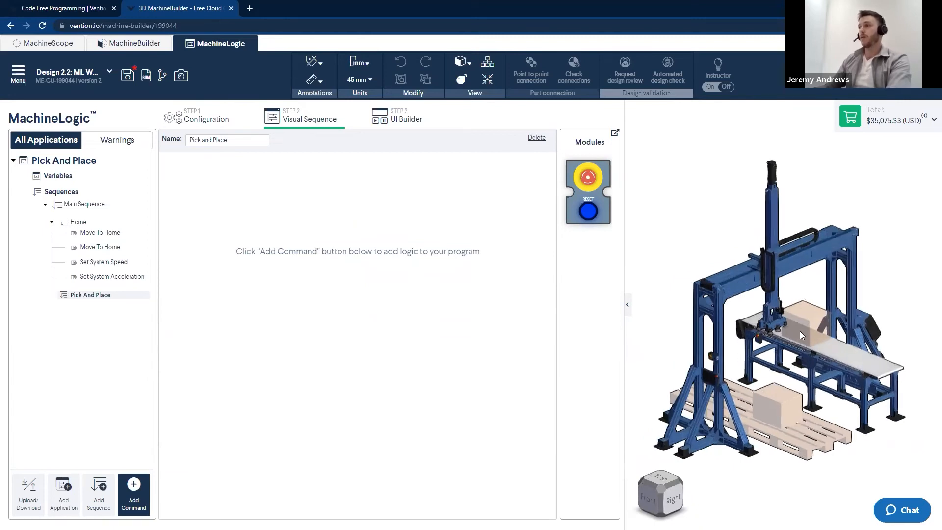
pyautogui.click(676, 499)
pyautogui.moveTo(758, 386); pyautogui.dragTo(749, 390, button='right')
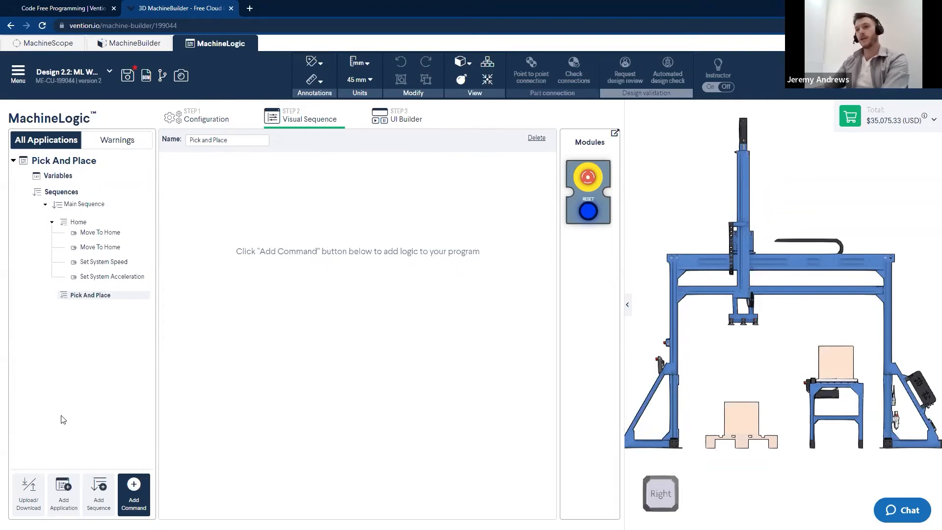
pyautogui.click(140, 496)
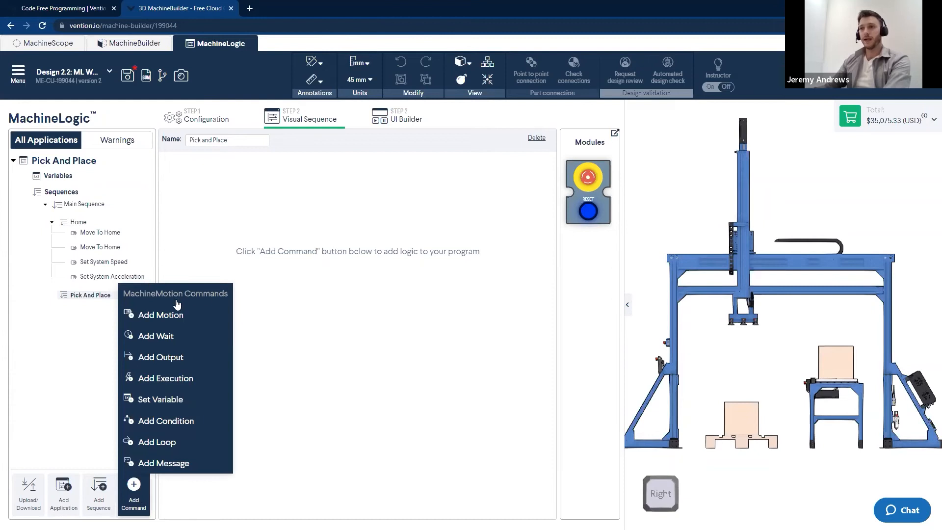
pyautogui.click(158, 316)
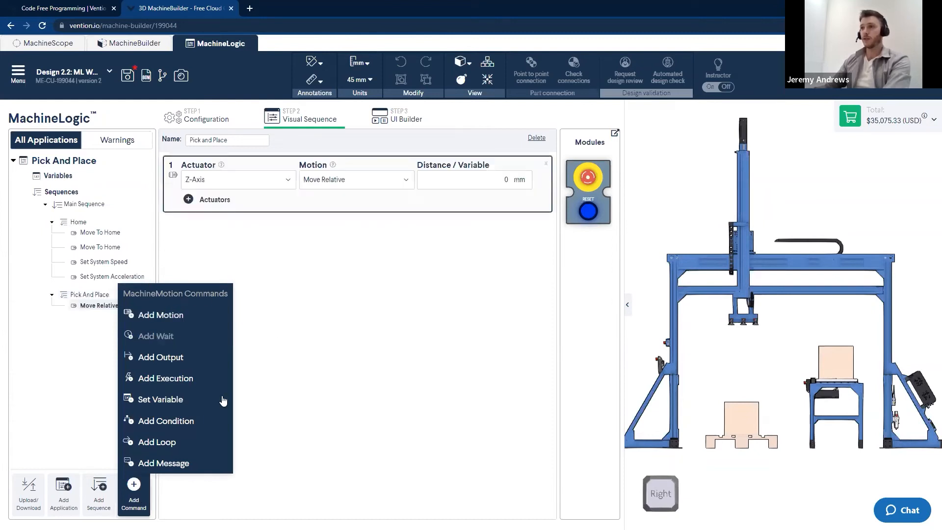
pyautogui.click(219, 178)
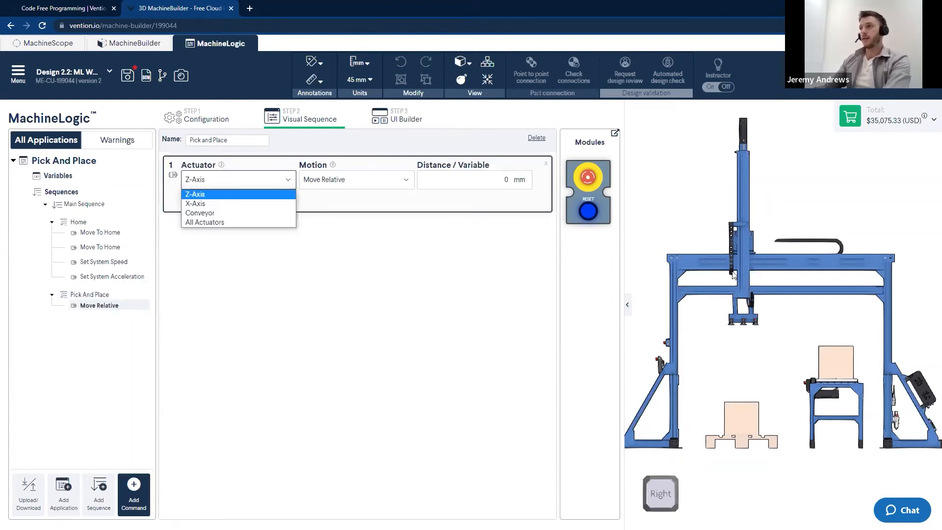
pyautogui.click(195, 204)
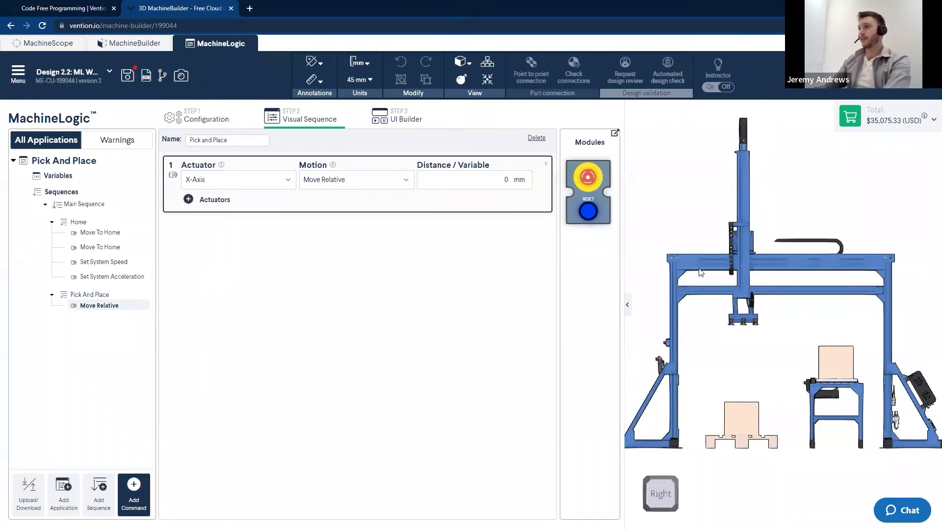
# Set the X-Axis motion to Move To Position
pyautogui.scroll(3, 701, 273)
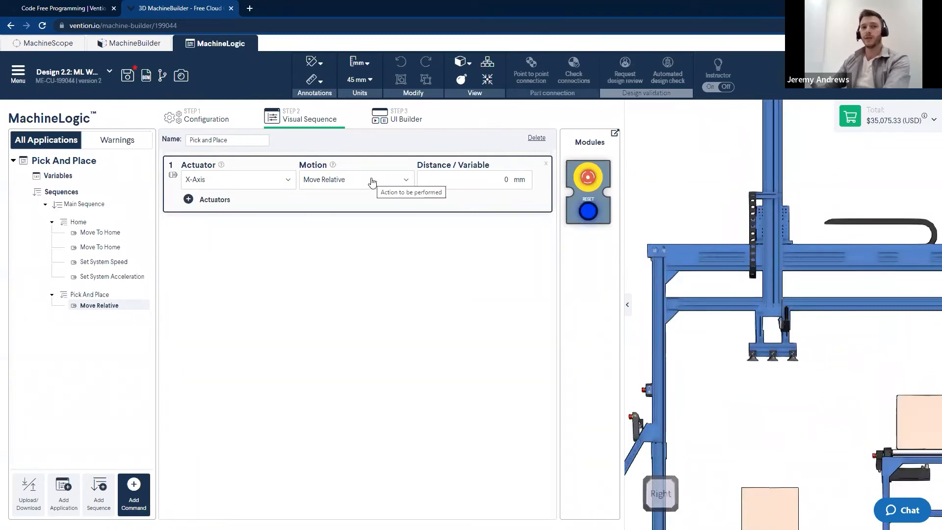
pyautogui.click(372, 181)
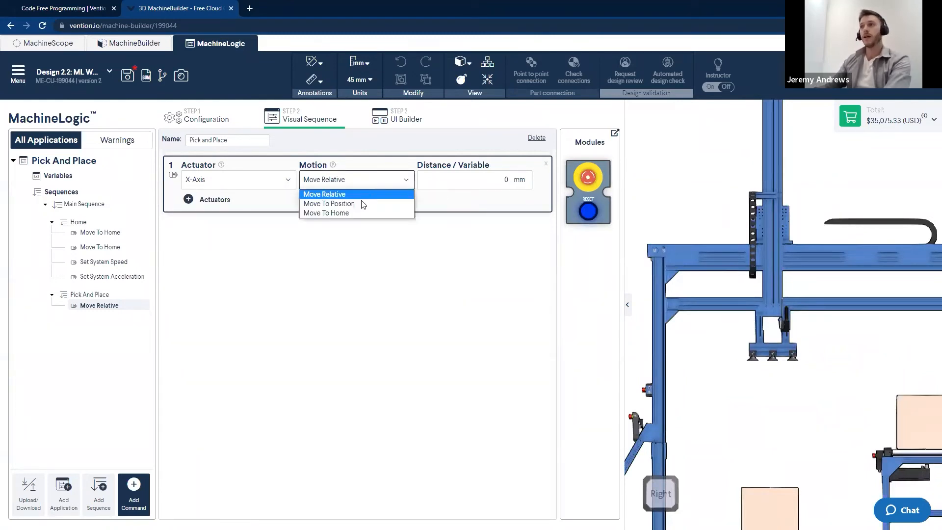
pyautogui.click(362, 202)
pyautogui.click(528, 178)
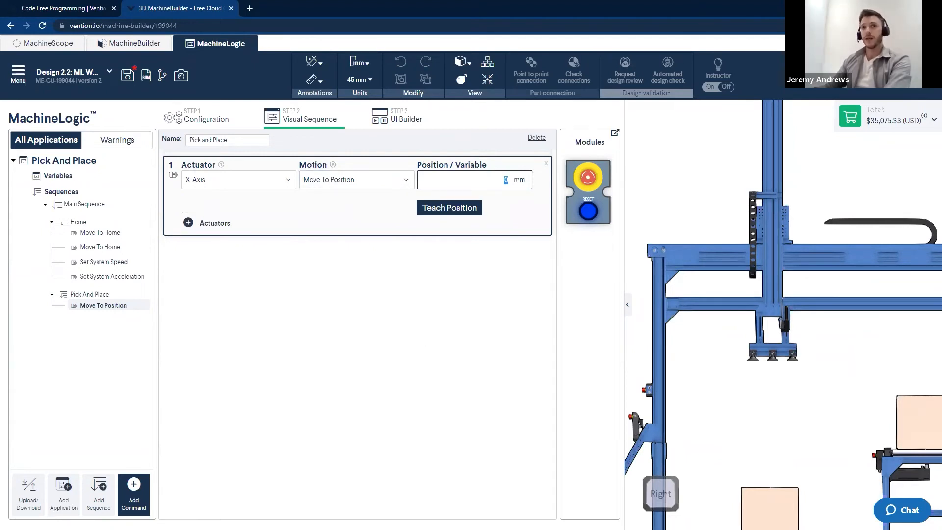
# Teach the X-Axis target by dragging the carriage over the conveyor box in the 3D view, 1642.5 mm
pyautogui.click(714, 287)
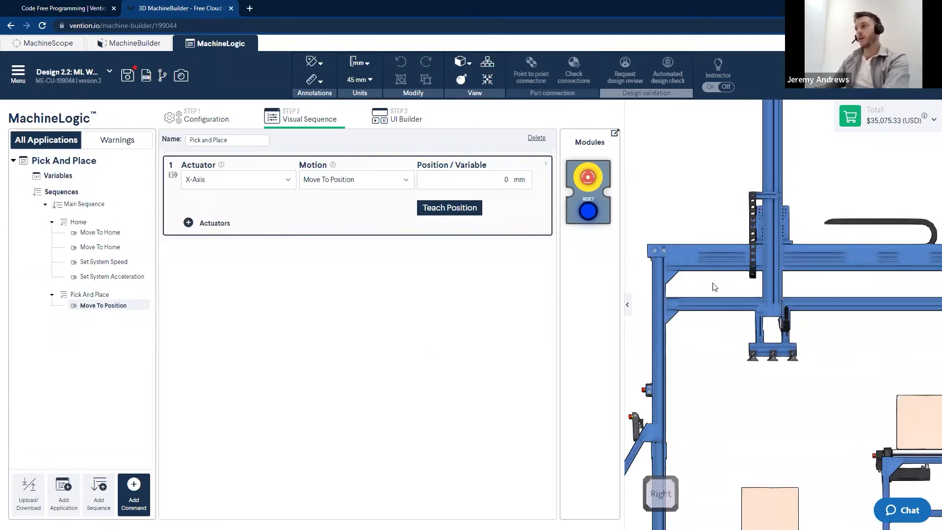
pyautogui.scroll(-5, 688, 299)
pyautogui.click(459, 207)
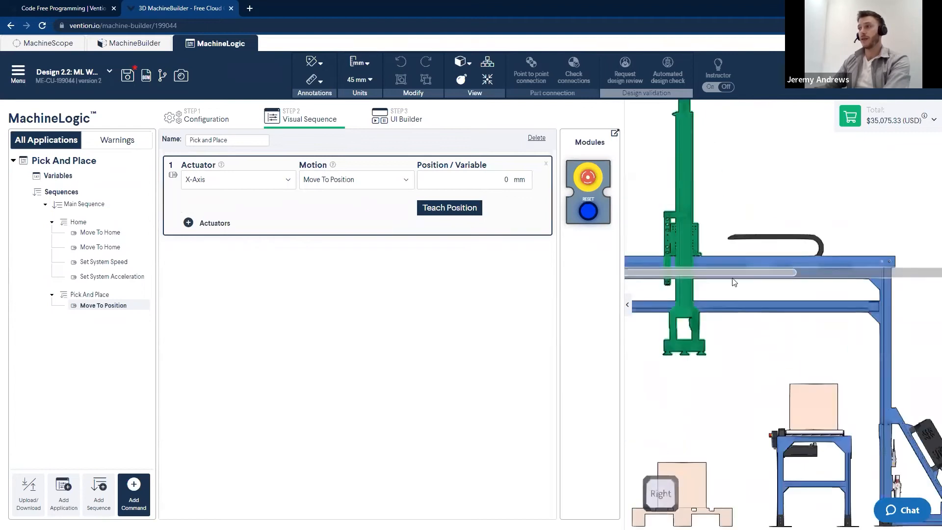
pyautogui.moveTo(724, 262); pyautogui.dragTo(841, 285)
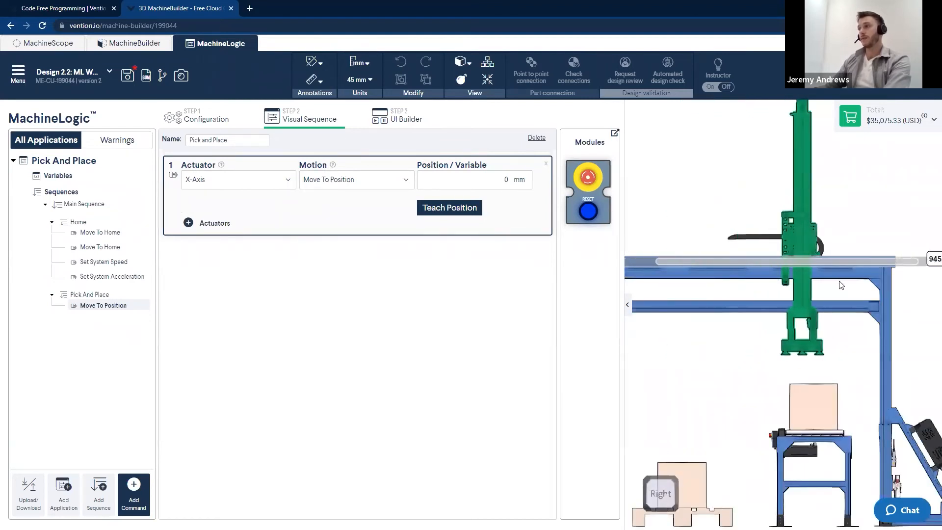
pyautogui.click(463, 209)
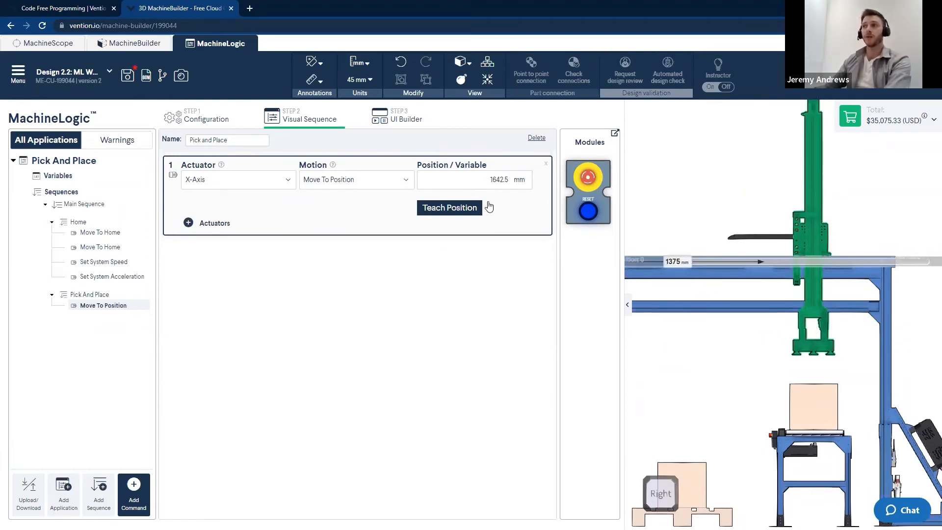
pyautogui.doubleClick(477, 179)
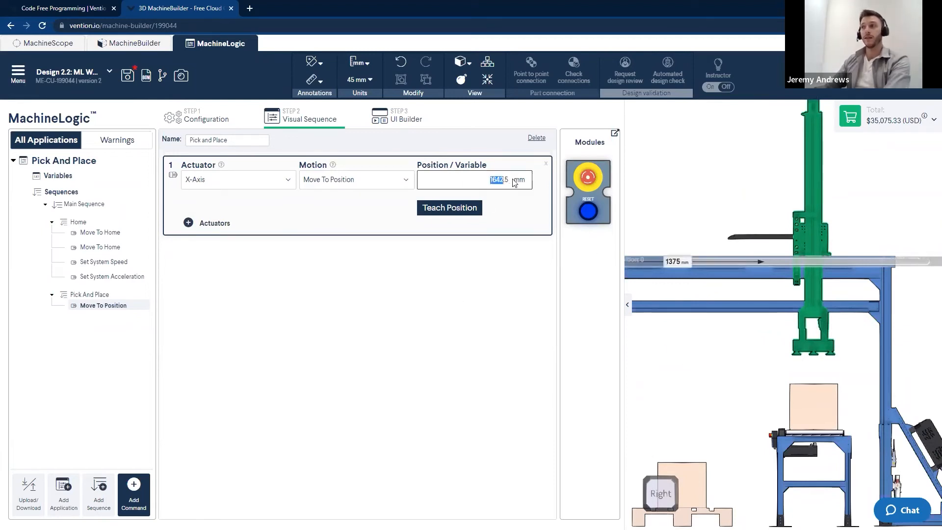
pyautogui.click(707, 359)
pyautogui.scroll(-3, 765, 304)
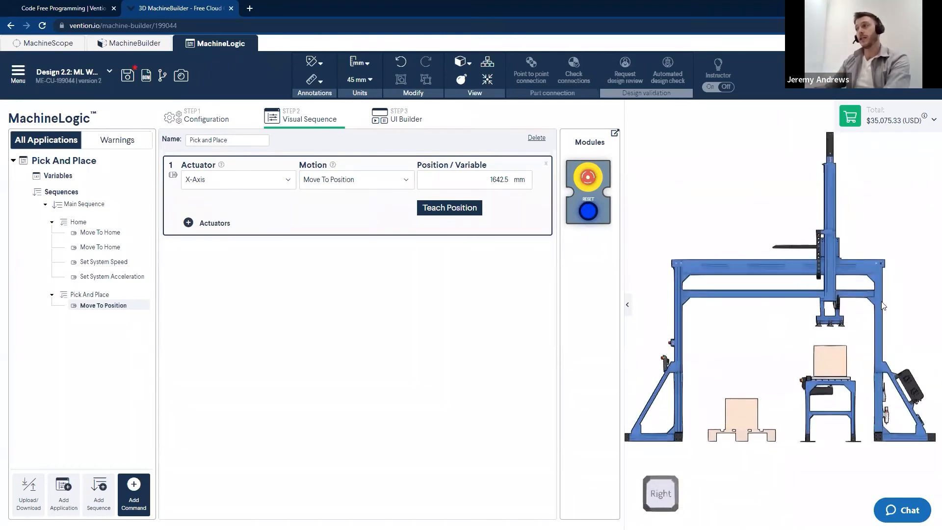
pyautogui.moveTo(905, 197); pyautogui.dragTo(865, 218)
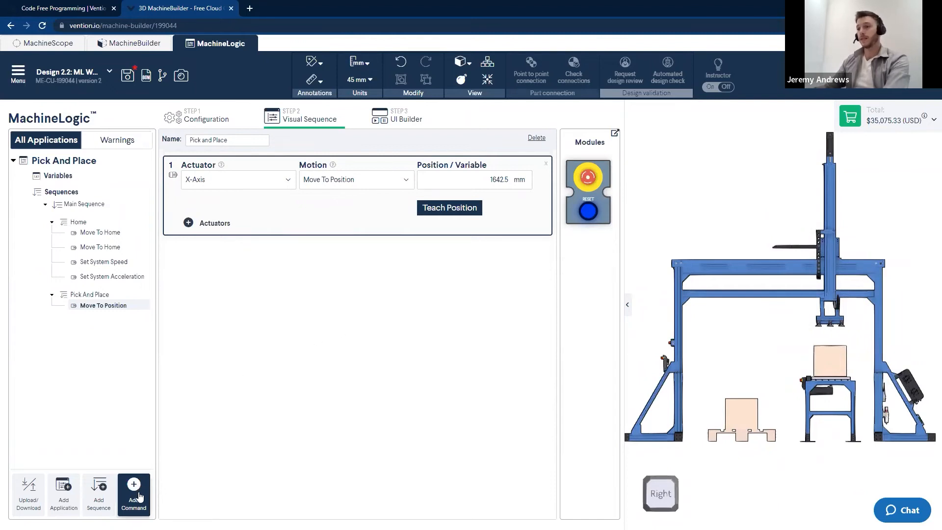
# Add a second motion command that moves the Z-Axis to position 680 mm
pyautogui.click(139, 495)
pyautogui.click(146, 315)
pyautogui.click(346, 265)
pyautogui.click(388, 285)
pyautogui.click(530, 261)
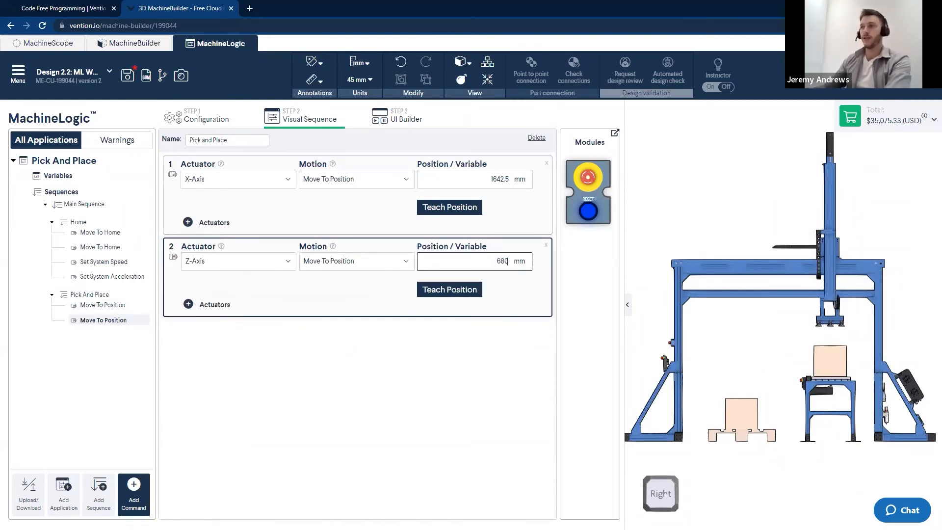
pyautogui.click(380, 391)
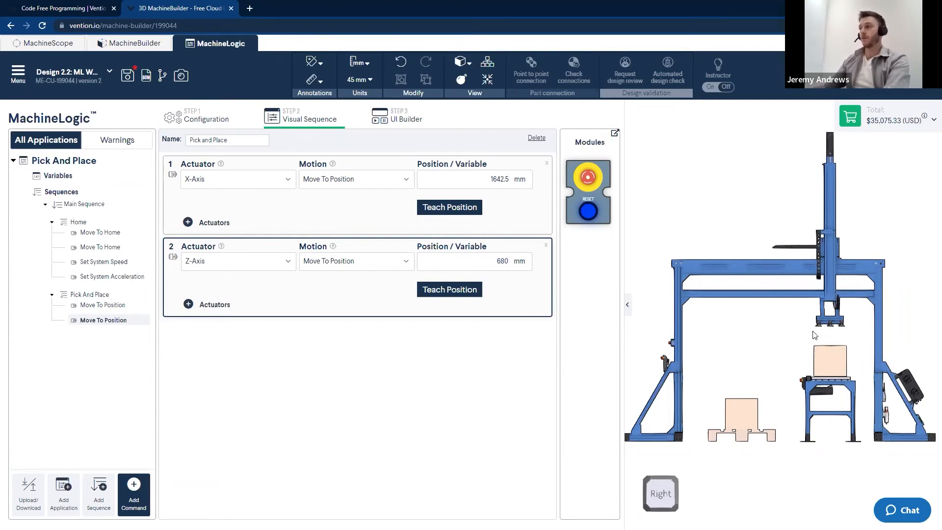
# Add a wait command of type Amount Of Time lasting 500 ms
pyautogui.scroll(5, 829, 332)
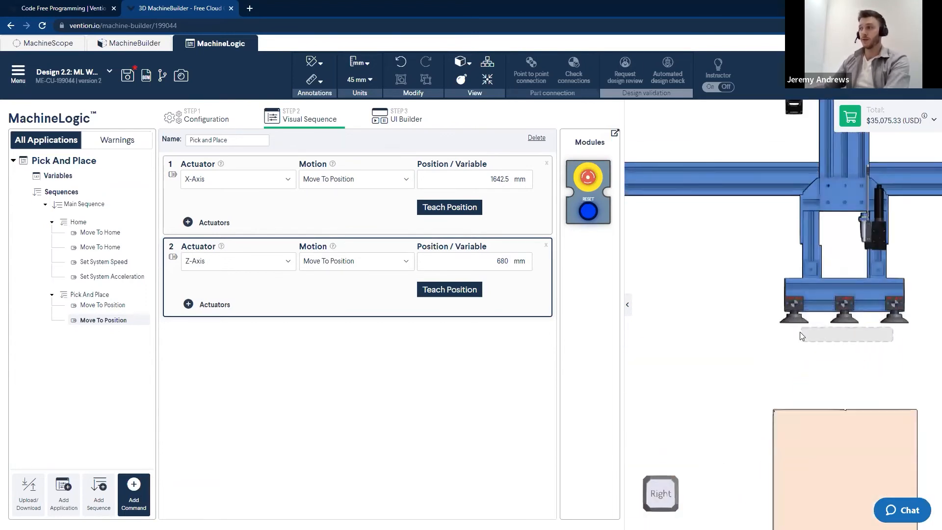
pyautogui.click(134, 493)
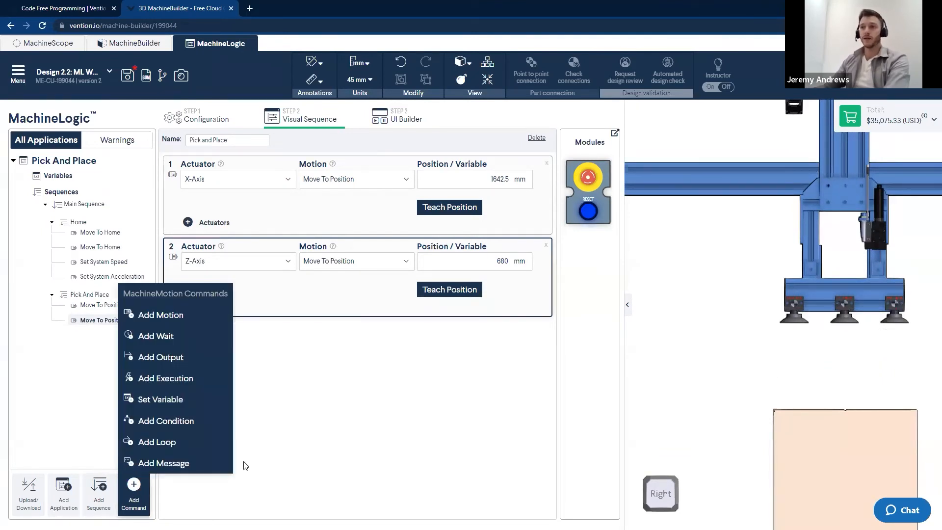
pyautogui.click(162, 336)
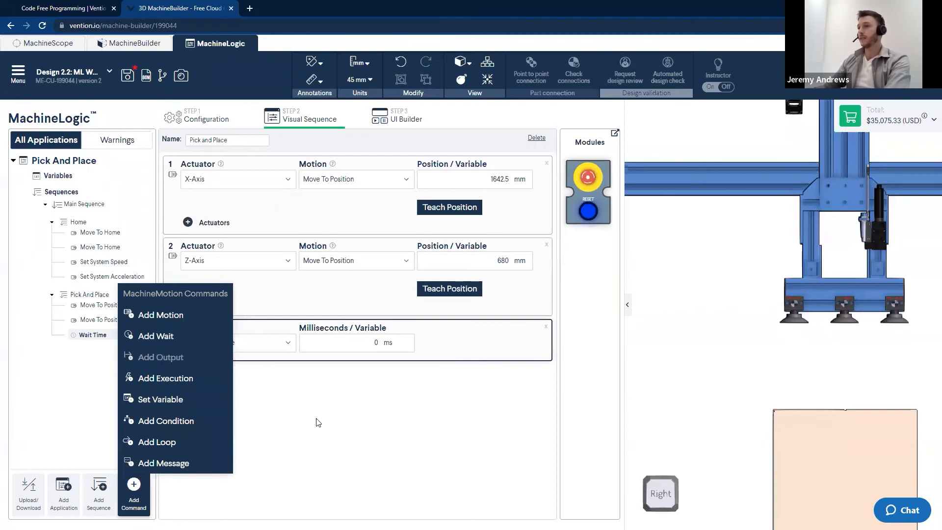
pyautogui.click(328, 441)
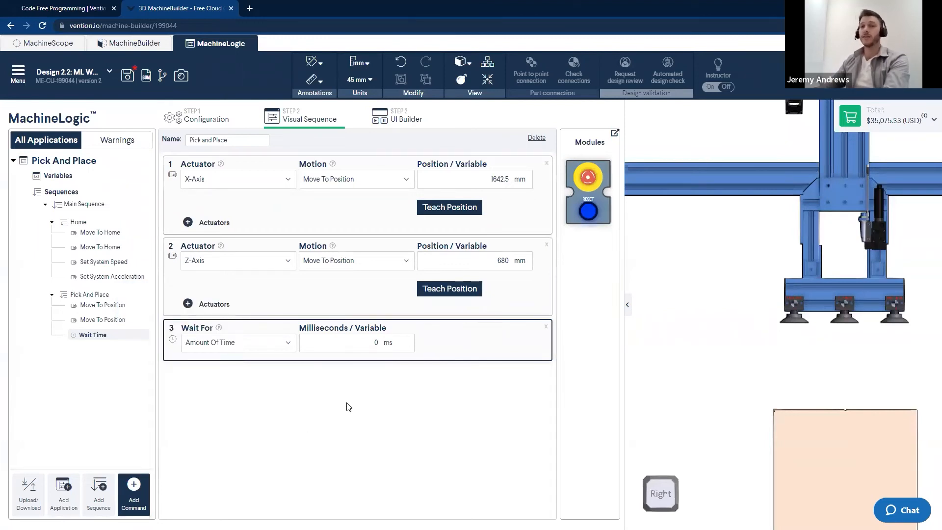
pyautogui.click(287, 344)
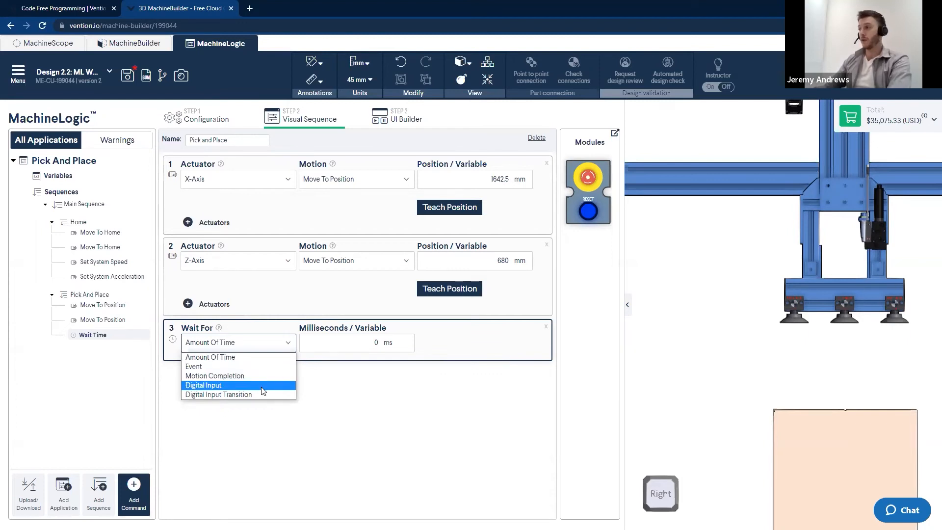
pyautogui.click(278, 373)
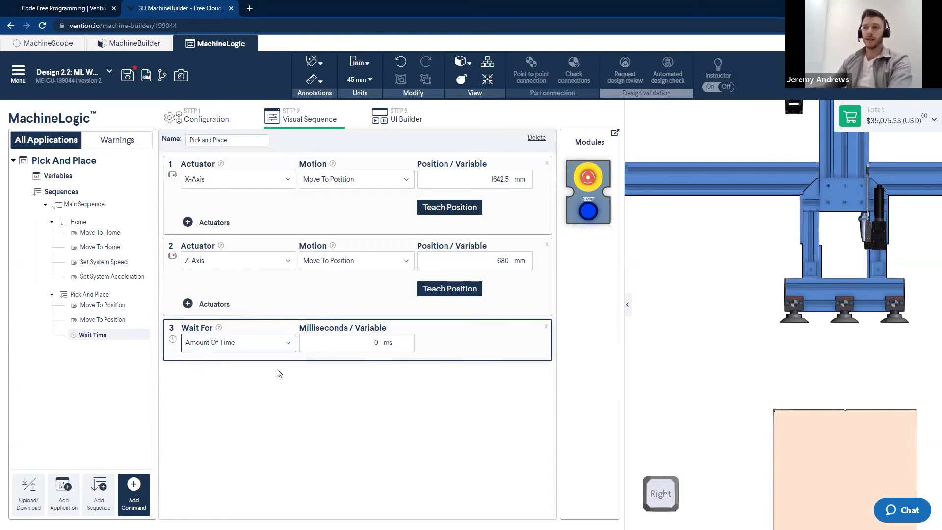
pyautogui.moveTo(329, 348); pyautogui.dragTo(416, 353)
pyautogui.write('500')
pyautogui.click(511, 428)
pyautogui.scroll(-2, 693, 363)
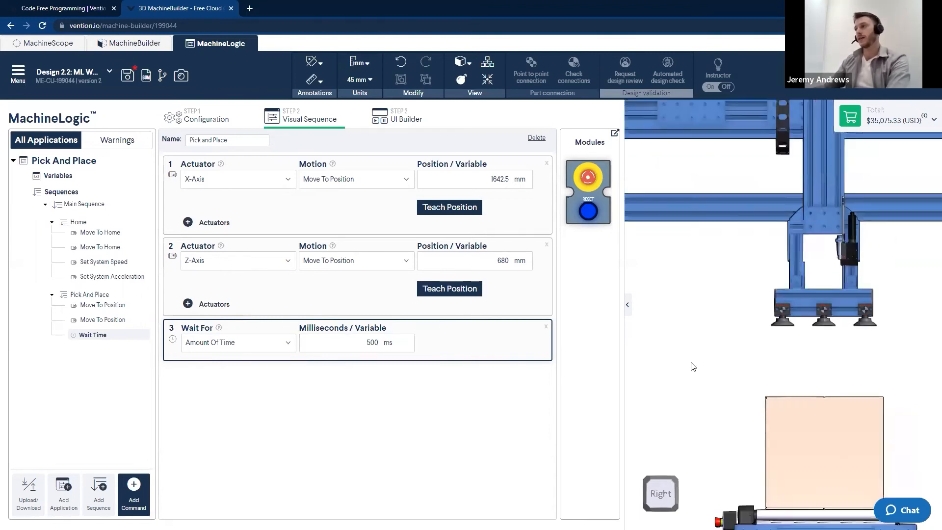
# Add two more motion commands to the Pick And Place sequence
pyautogui.scroll(-1, 693, 367)
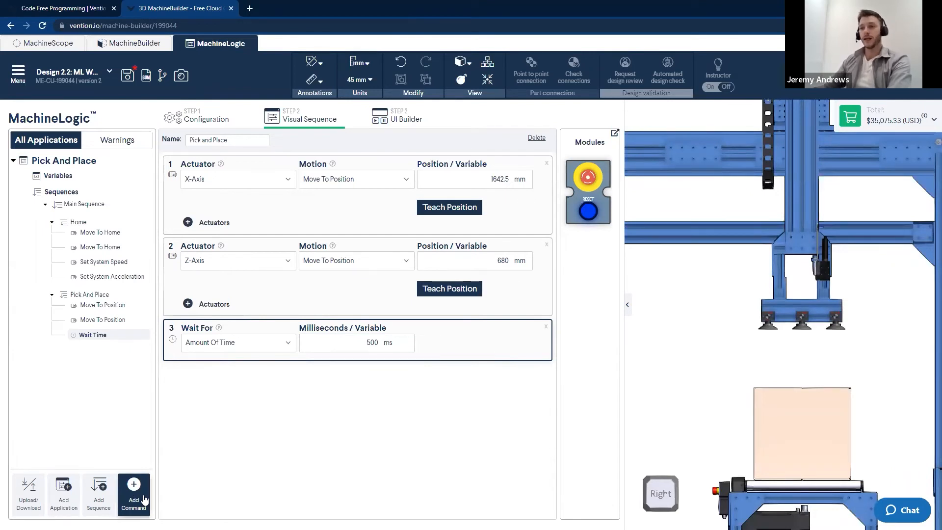
pyautogui.scroll(-2, 746, 388)
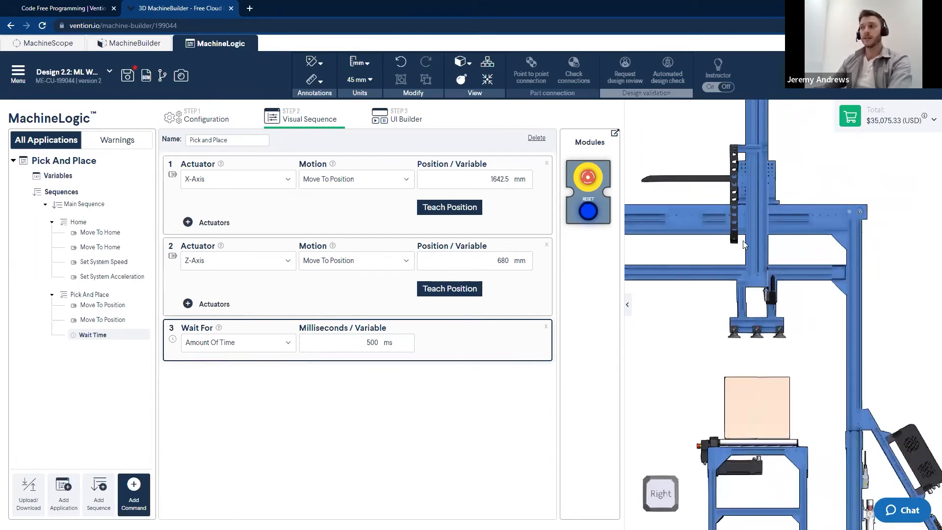
pyautogui.click(133, 493)
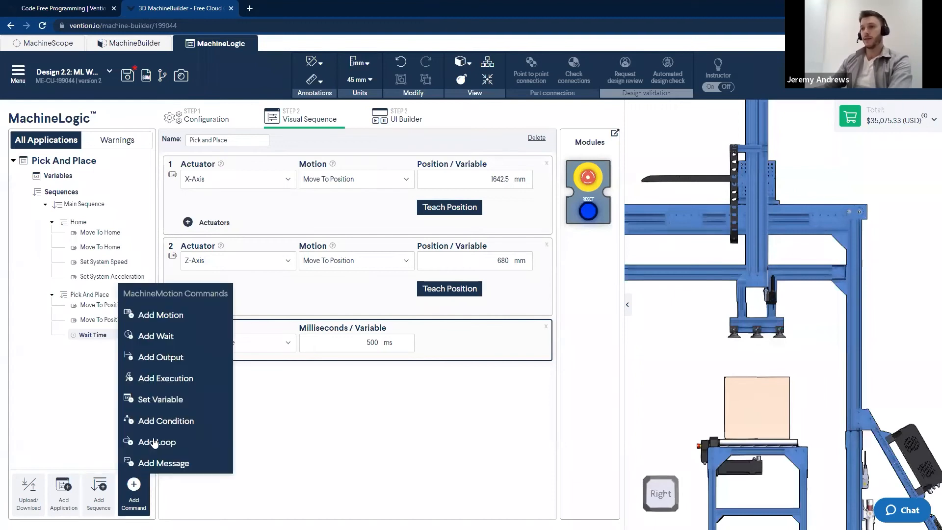
pyautogui.click(158, 315)
pyautogui.click(158, 316)
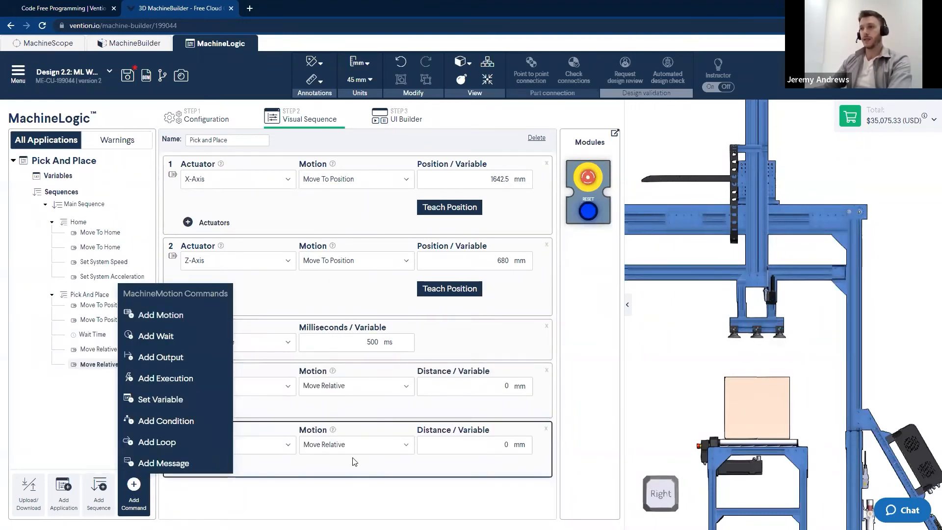
# Set the fourth command to move the Z-Axis to position 875 mm
pyautogui.scroll(-3, 797, 287)
pyautogui.moveTo(770, 297); pyautogui.dragTo(880, 281, button='middle')
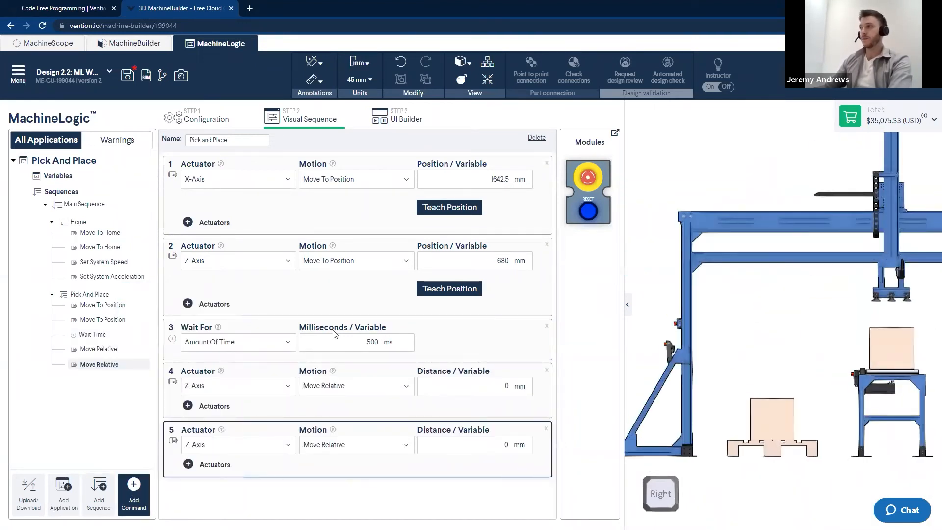
pyautogui.click(325, 386)
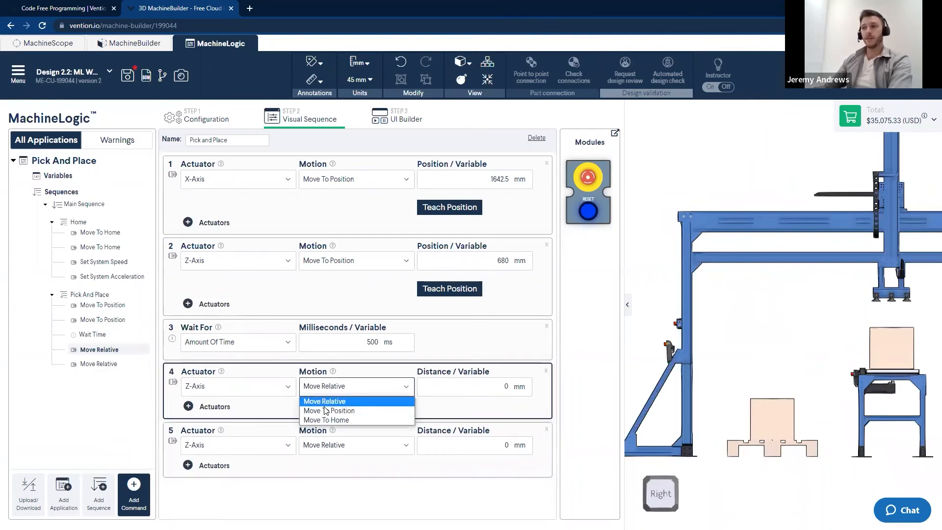
pyautogui.click(329, 410)
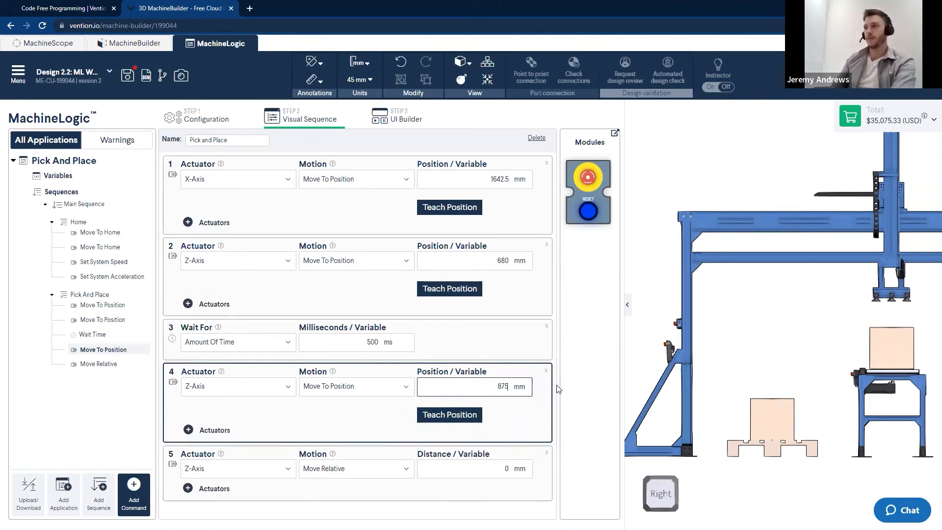
# Set the fifth command's actuator to X-Axis with a Move To Position motion
pyautogui.click(231, 469)
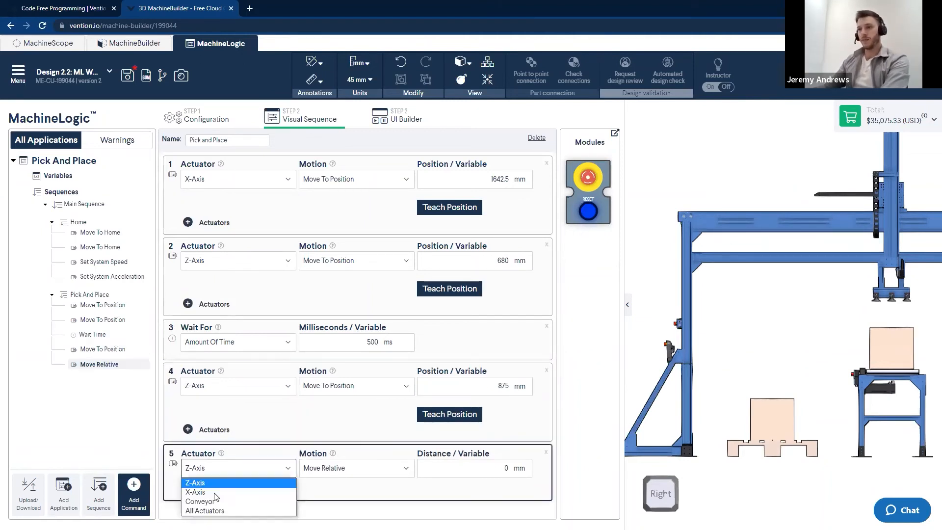
pyautogui.click(213, 494)
pyautogui.click(349, 468)
pyautogui.click(338, 481)
pyautogui.click(349, 467)
pyautogui.click(329, 490)
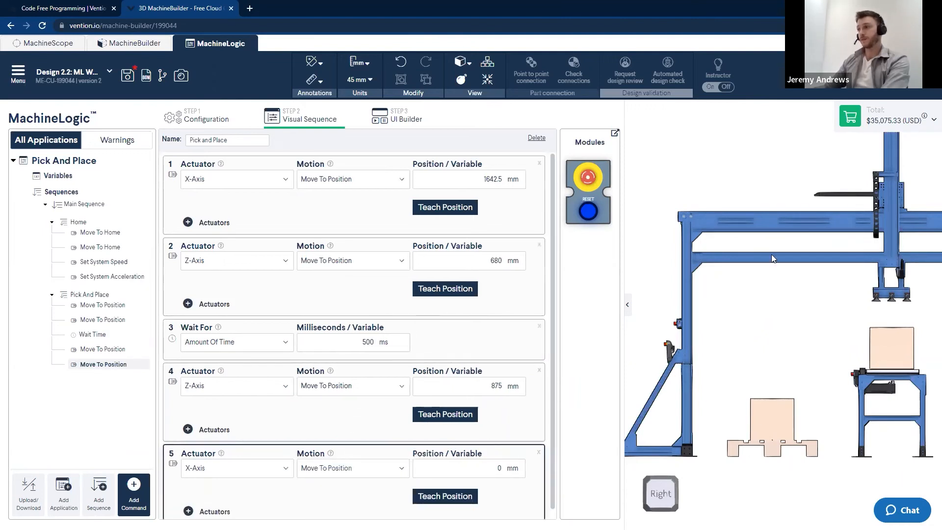
# Teach the X-Axis target by dragging the carriage over the pallet in the 3D view, 562.5 mm
pyautogui.click(735, 215)
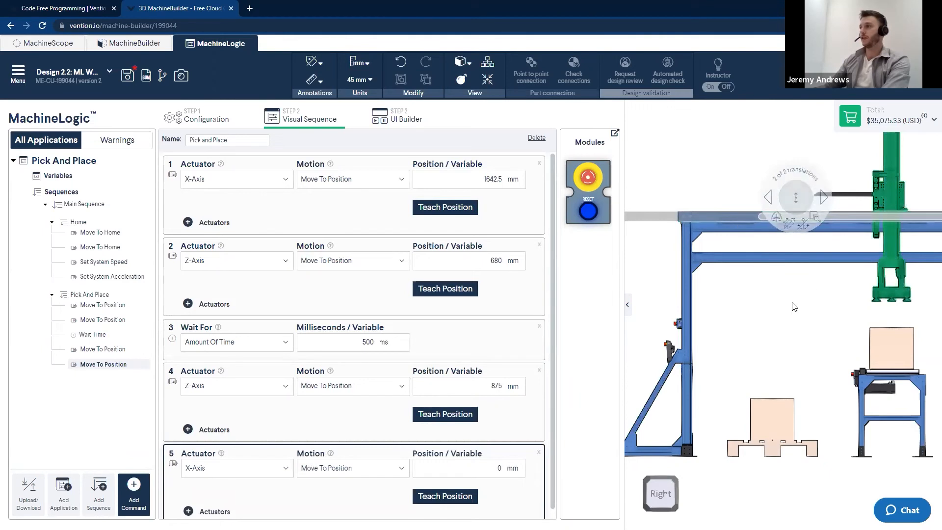
pyautogui.moveTo(828, 251); pyautogui.dragTo(708, 273)
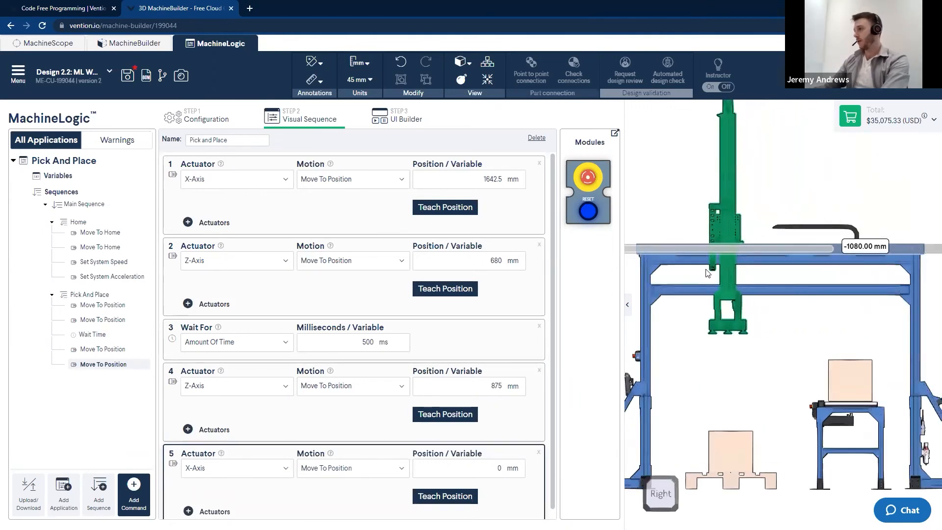
pyautogui.click(466, 497)
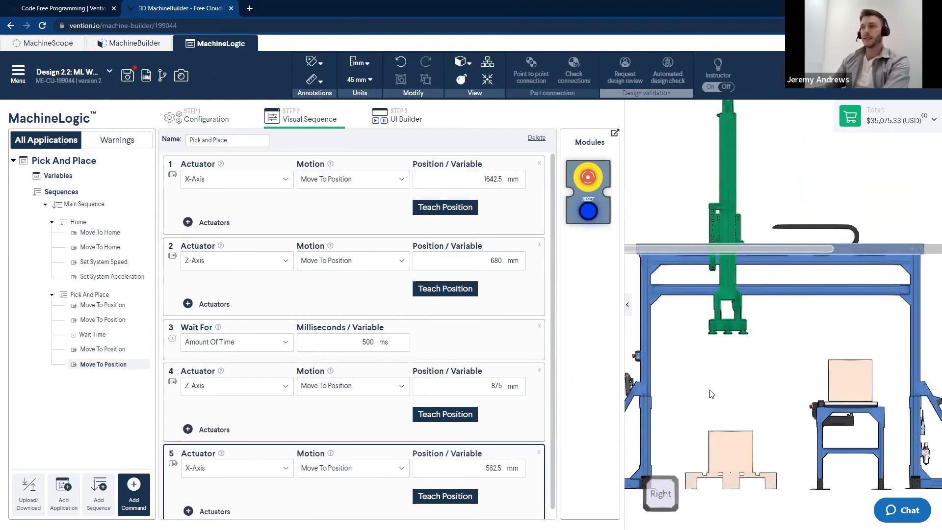
pyautogui.moveTo(661, 251); pyautogui.dragTo(676, 250)
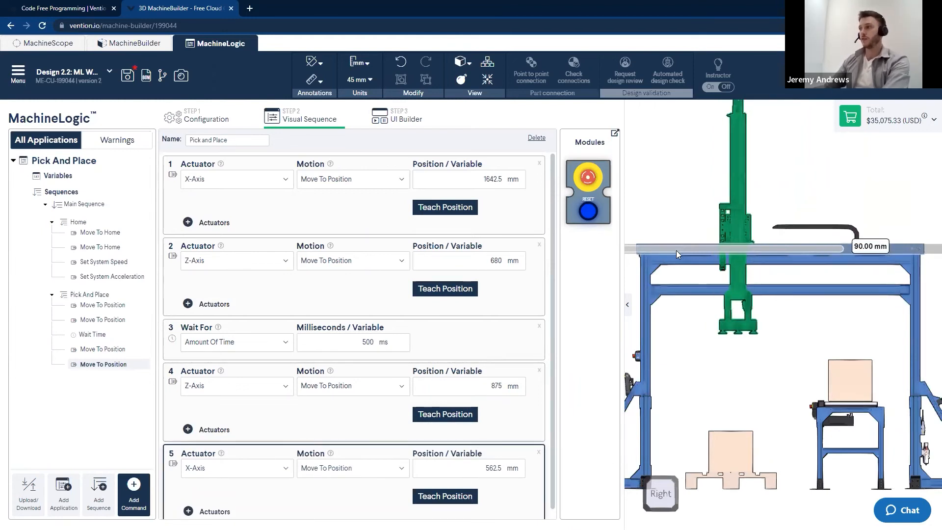
pyautogui.click(452, 497)
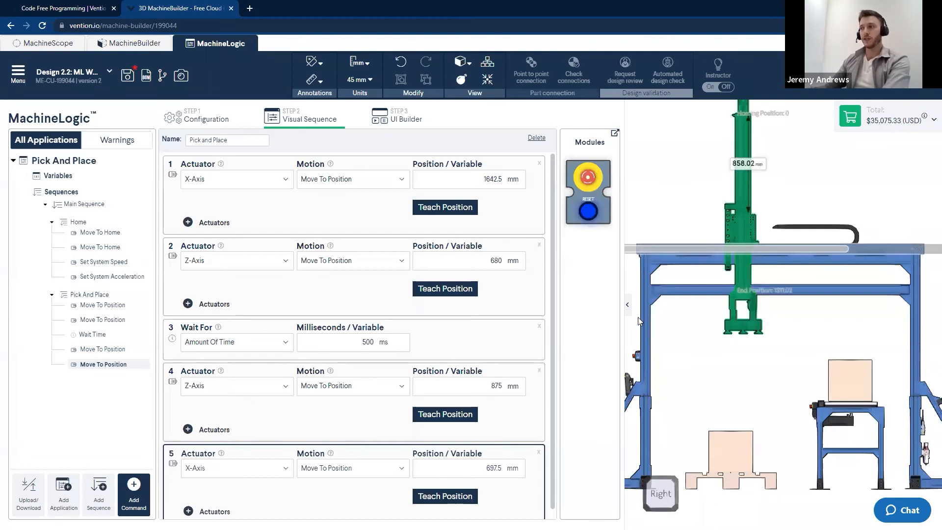
pyautogui.moveTo(702, 253); pyautogui.dragTo(684, 253)
pyautogui.click(443, 497)
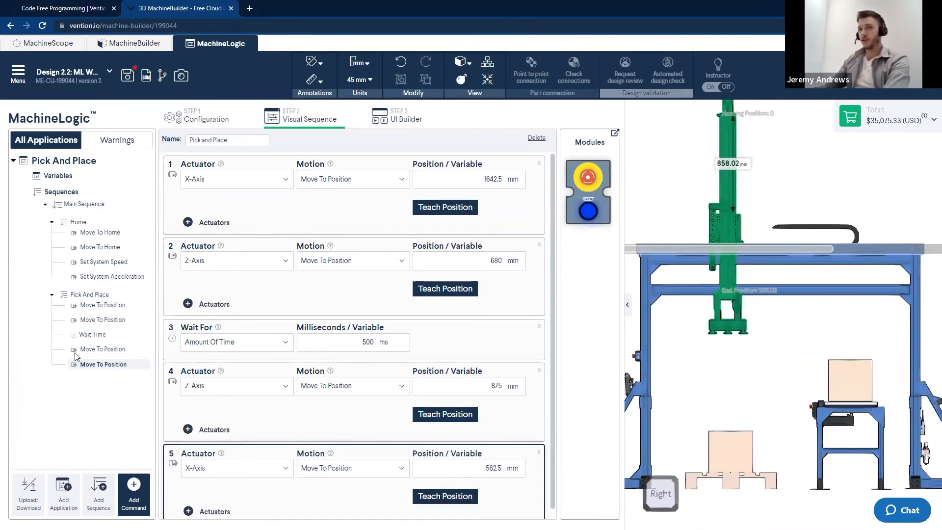
# Add a sixth motion command that moves the Z-Axis to position 450 mm
pyautogui.scroll(-1, 258, 389)
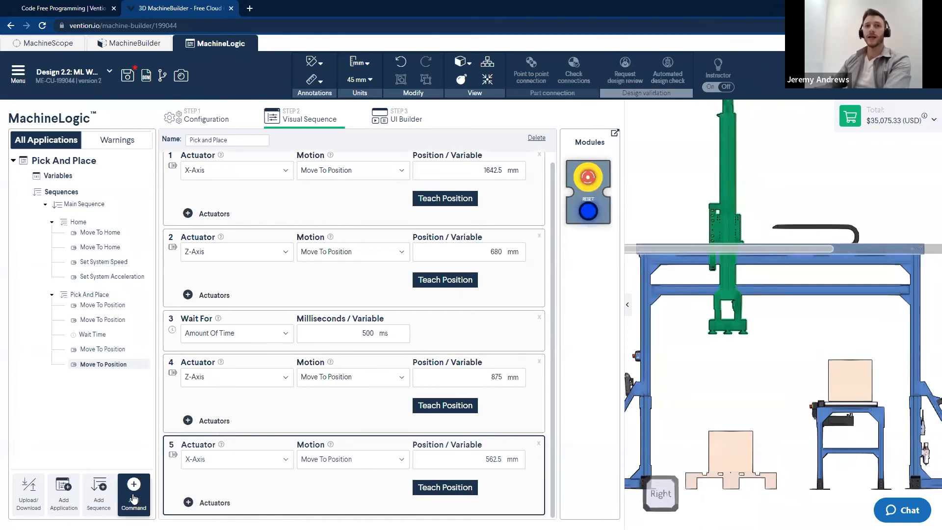
pyautogui.click(141, 497)
pyautogui.click(162, 317)
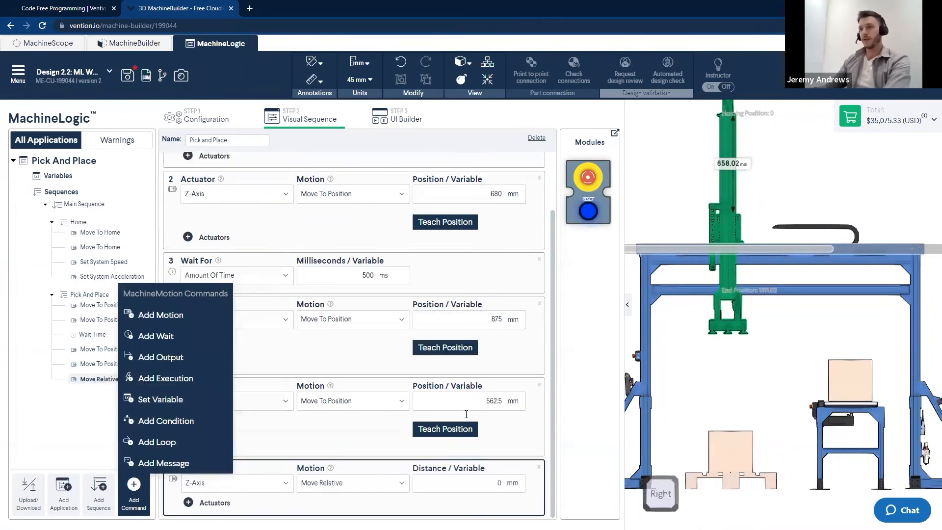
pyautogui.click(311, 483)
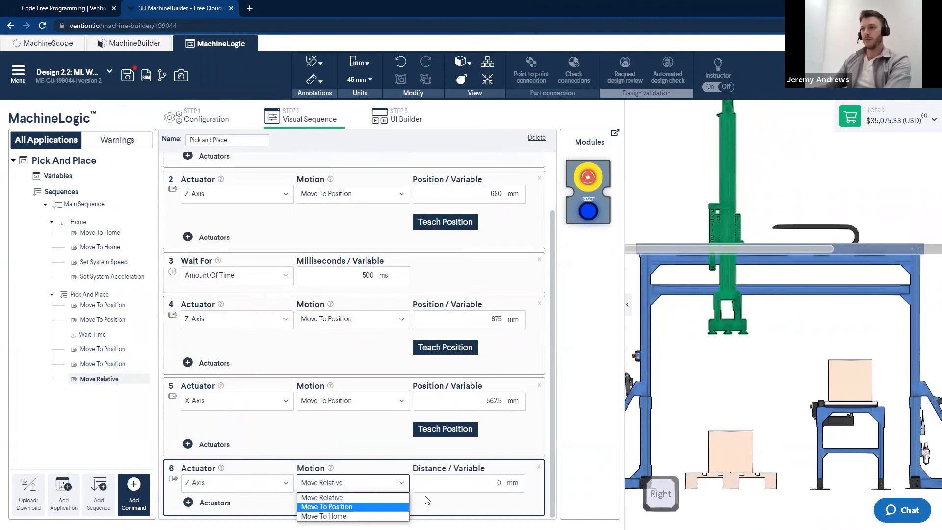
pyautogui.click(323, 504)
pyautogui.click(516, 484)
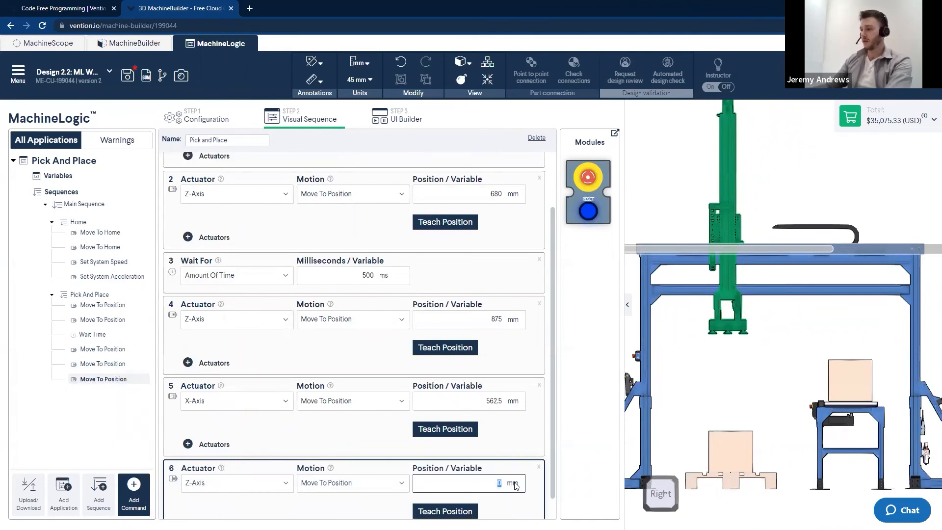
pyautogui.click(693, 405)
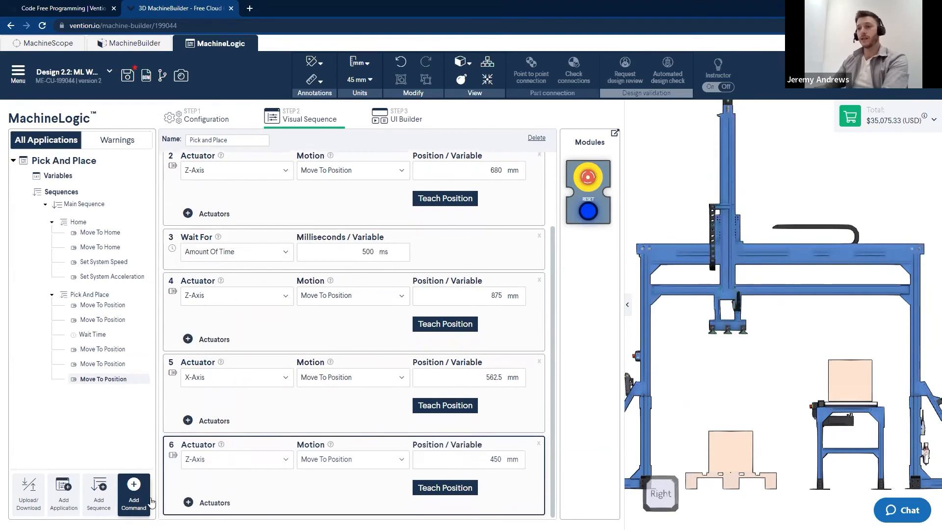
# Add a wait command of type Amount Of Time lasting 500 ms
pyautogui.click(149, 502)
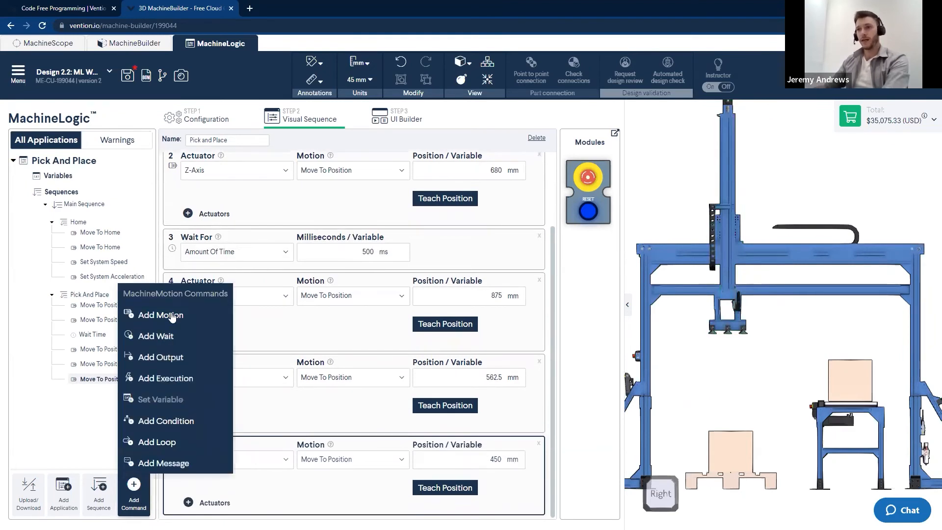
pyautogui.click(159, 338)
pyautogui.click(273, 505)
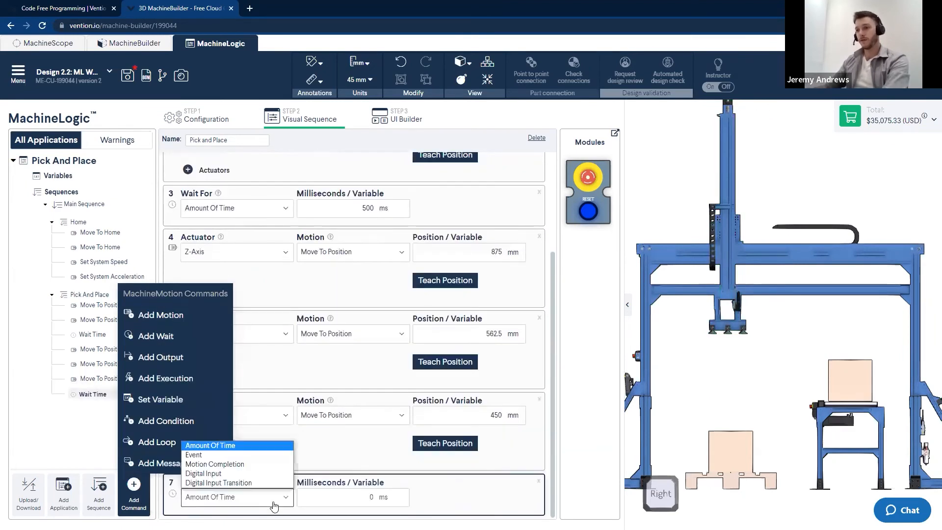
pyautogui.click(406, 498)
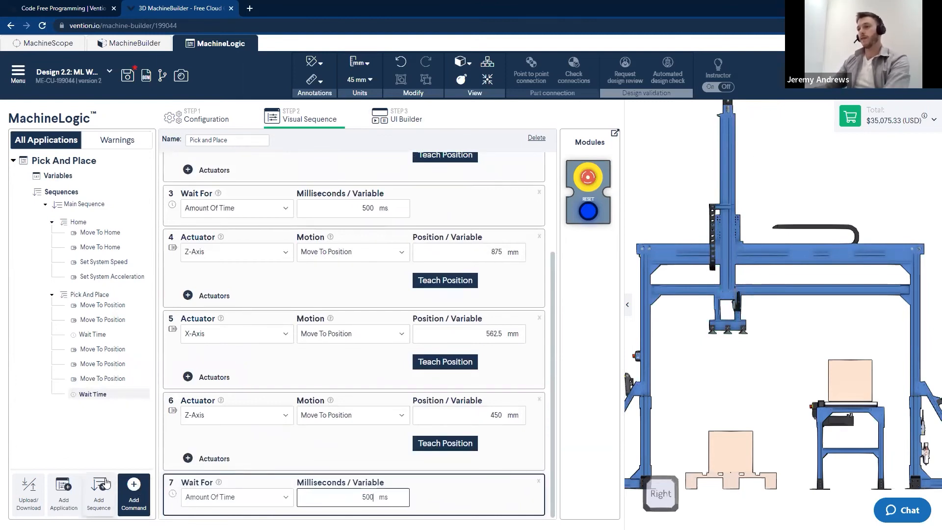
# Add an eighth motion command that moves the Z-Axis to position 875 mm
pyautogui.click(133, 488)
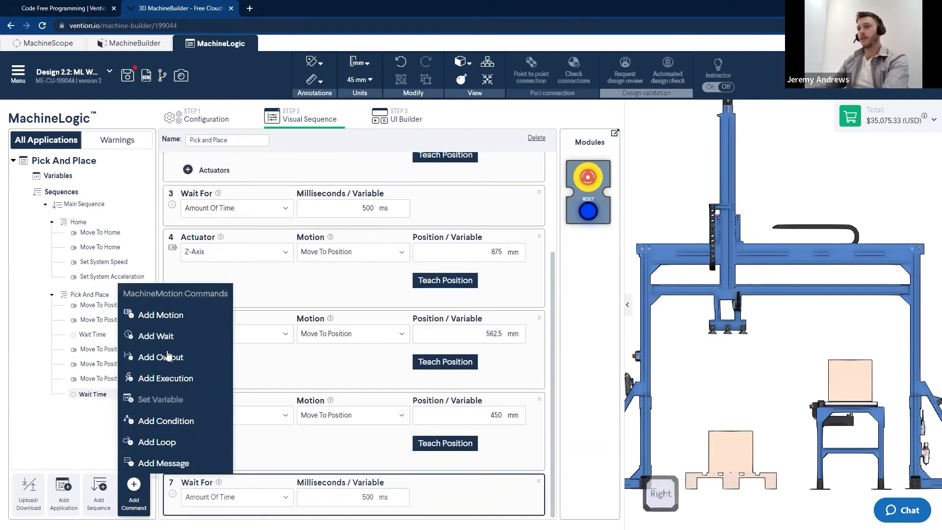
pyautogui.click(179, 316)
pyautogui.click(330, 489)
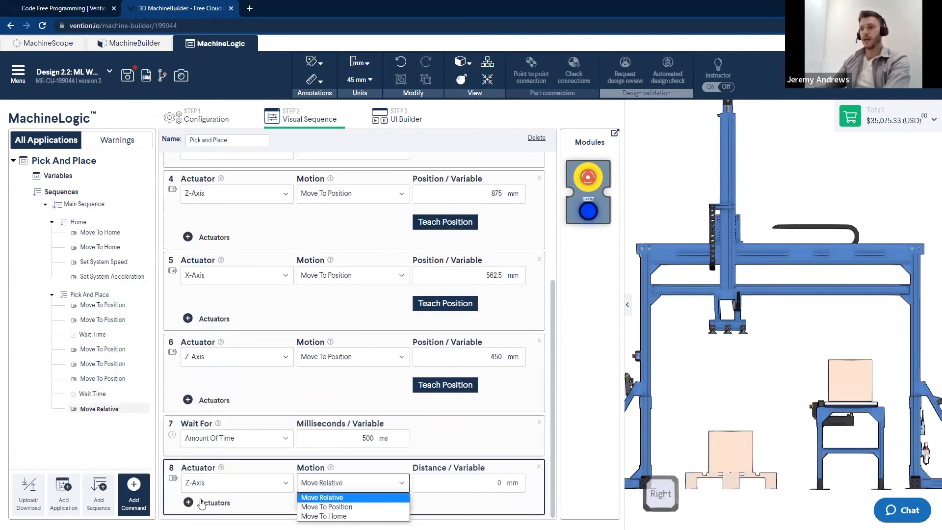
pyautogui.click(339, 506)
pyautogui.click(487, 482)
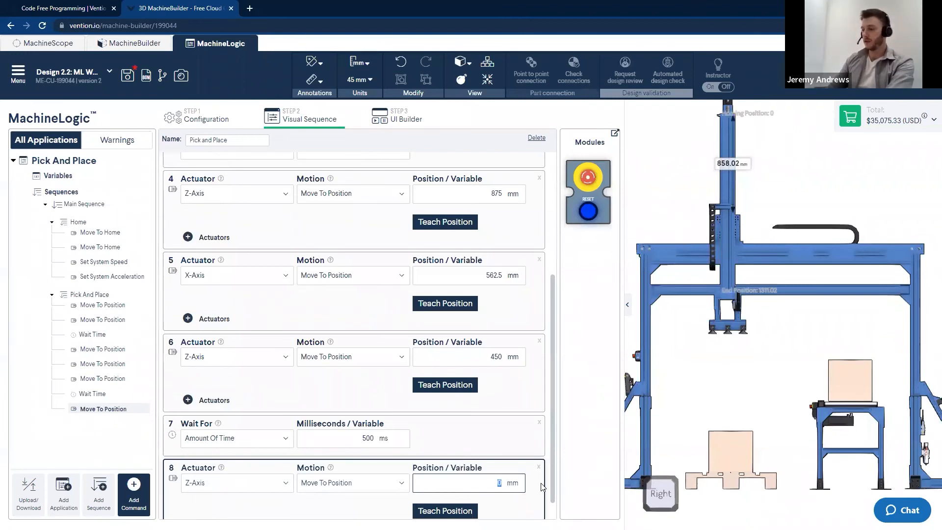
pyautogui.write('875')
pyautogui.click(691, 417)
pyautogui.scroll(-5, 693, 395)
pyautogui.scroll(-2, 355, 422)
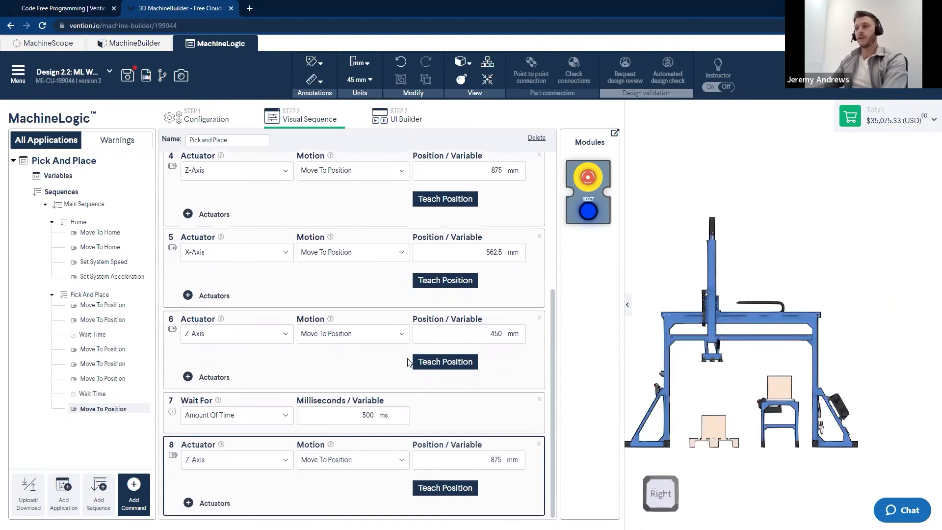
pyautogui.scroll(3, 364, 388)
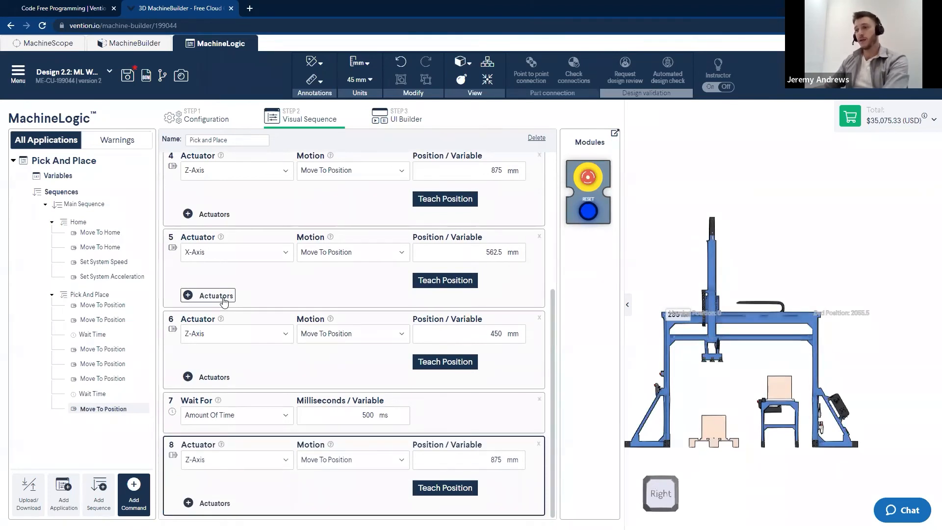
pyautogui.click(196, 506)
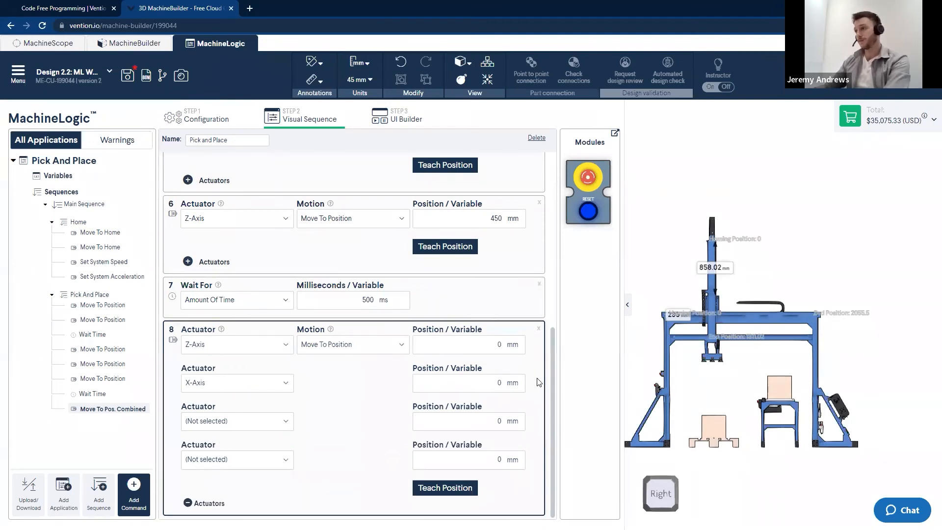
pyautogui.click(188, 503)
# Set the eighth command's Z-Axis position to 450 mm
pyautogui.click(498, 460)
pyautogui.write('450')
pyautogui.click(633, 389)
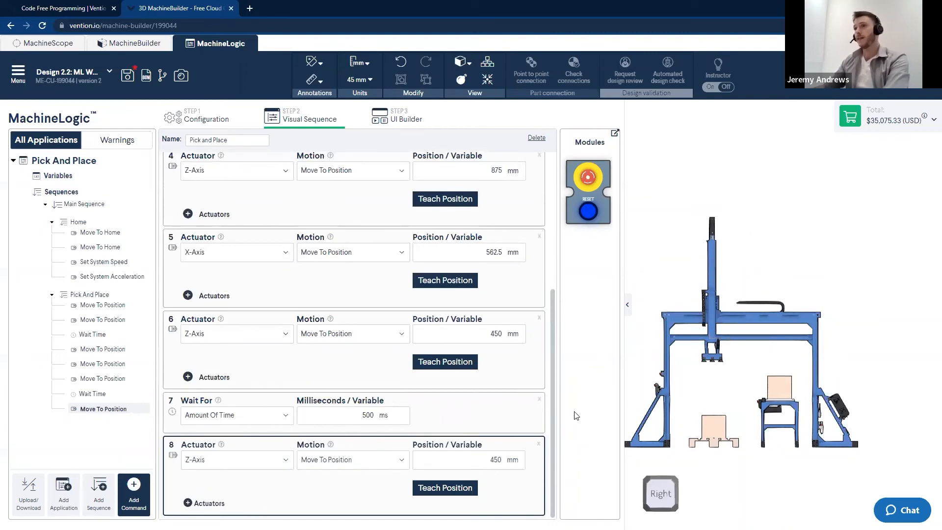
# Open the prepared Design 3 project's Visual Sequence in MachineLogic
pyautogui.moveTo(674, 303); pyautogui.dragTo(745, 333)
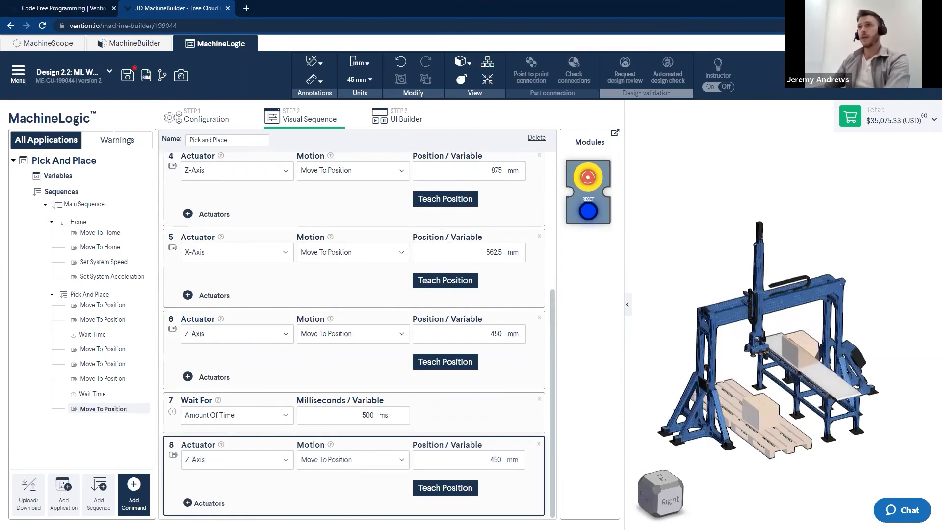
pyautogui.click(231, 8)
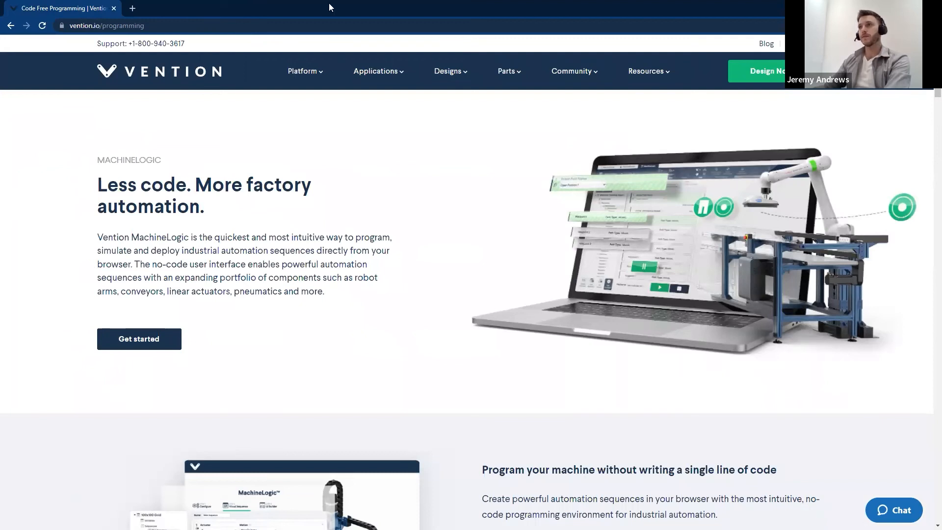
pyautogui.hotkey('ctrl', 'shift', 't')
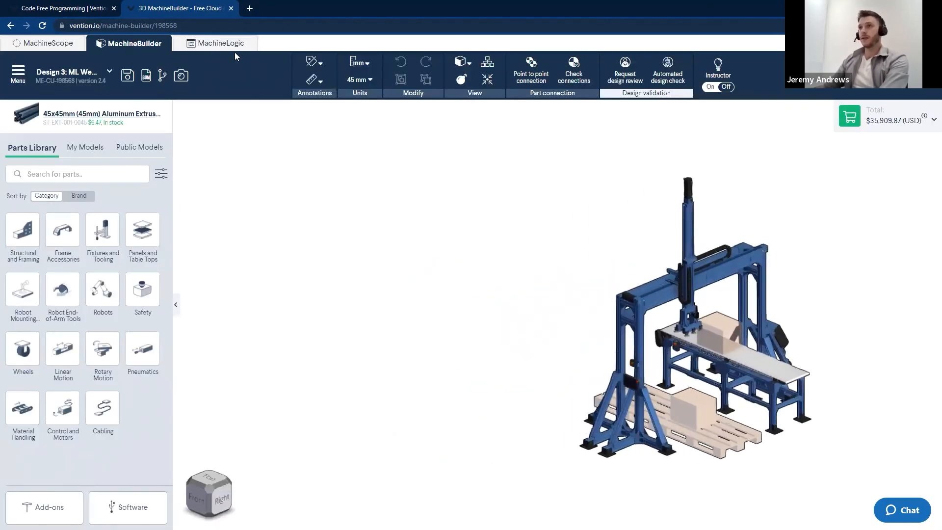
pyautogui.click(202, 45)
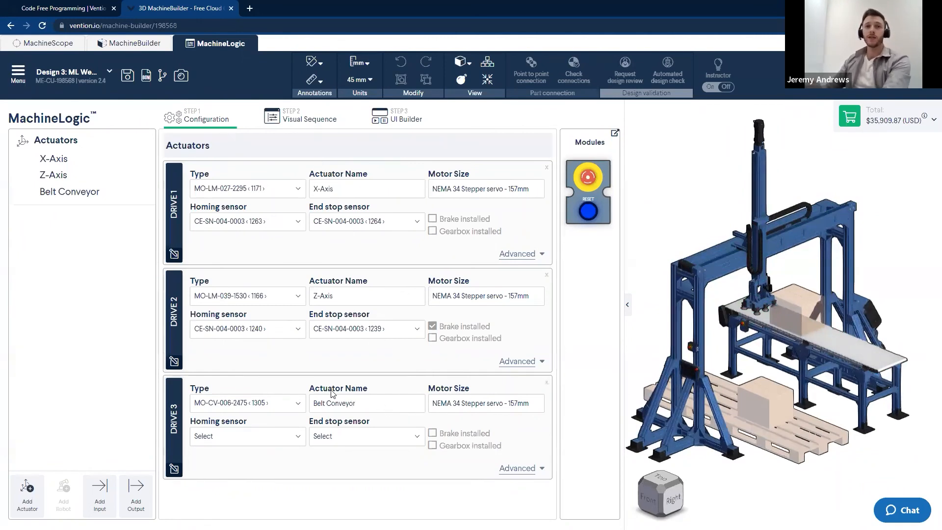
pyautogui.click(290, 122)
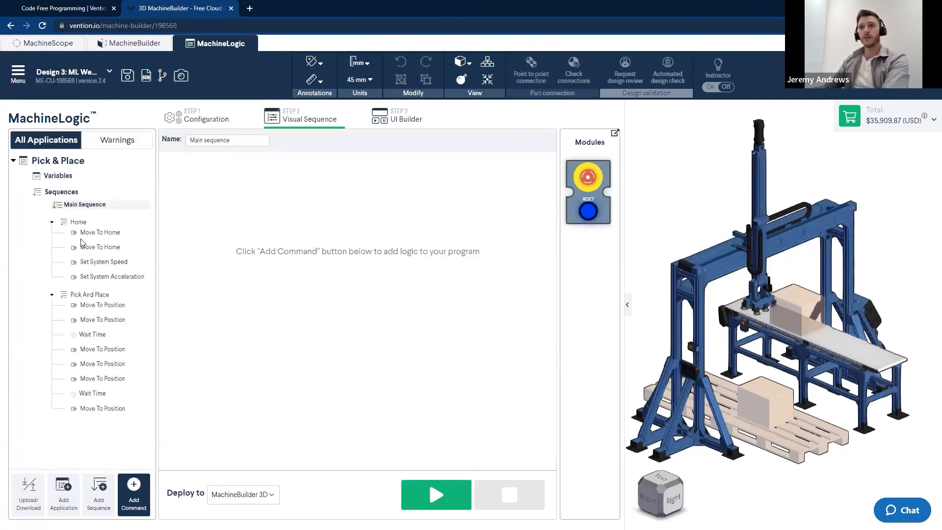
# Review the commands of the Home and Pick And Place sequences before returning to the empty Main Sequence
pyautogui.click(76, 225)
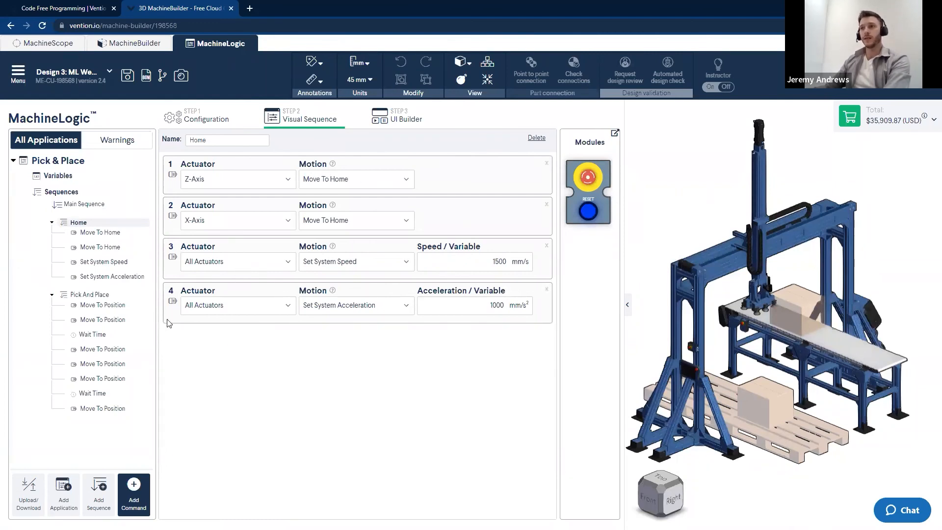
pyautogui.click(88, 296)
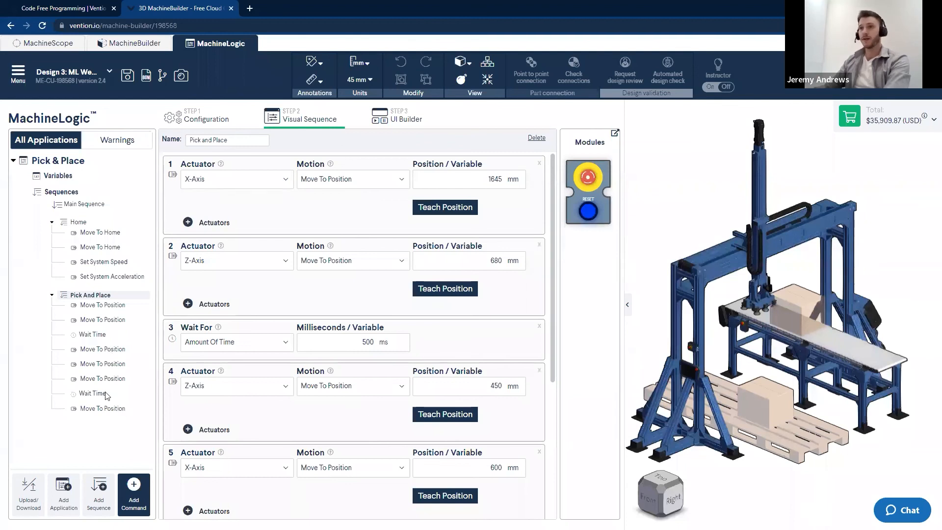
pyautogui.click(70, 207)
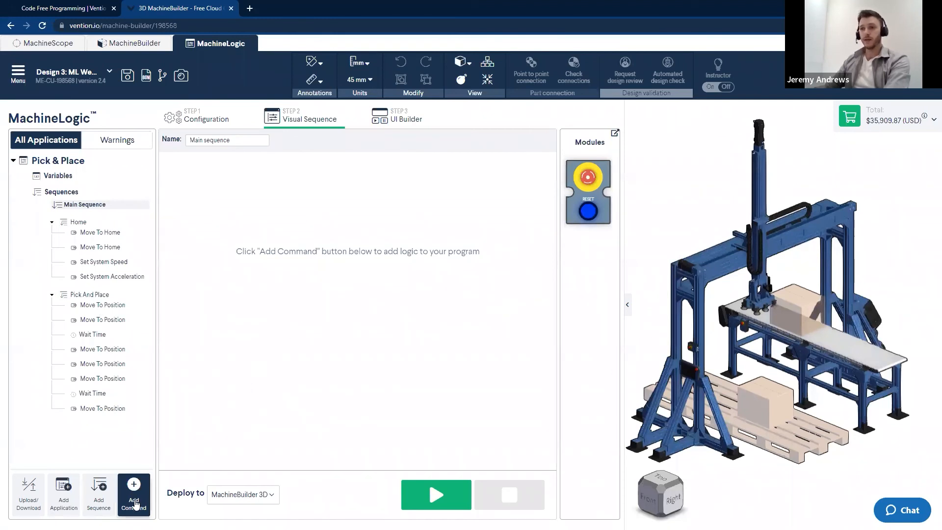
# Add an execution command to the Main Sequence that runs the Home sequence in series
pyautogui.click(133, 497)
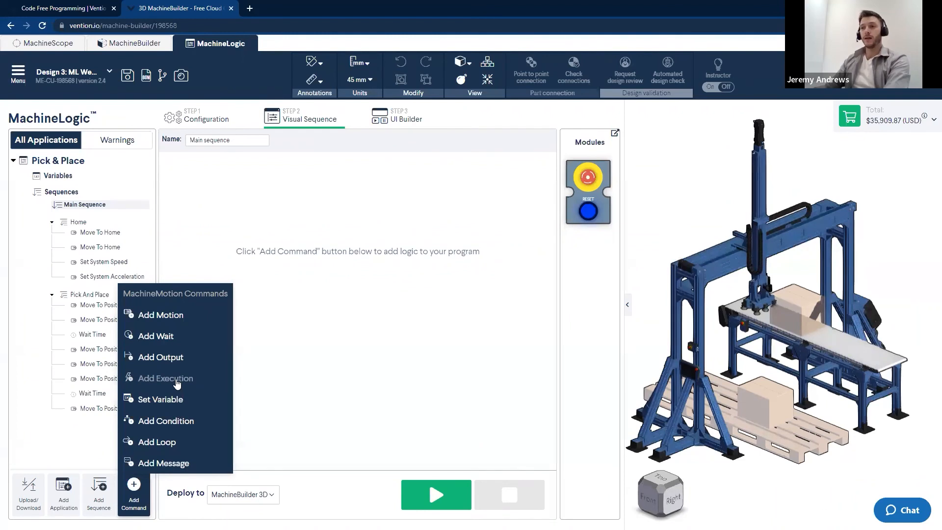
pyautogui.click(176, 382)
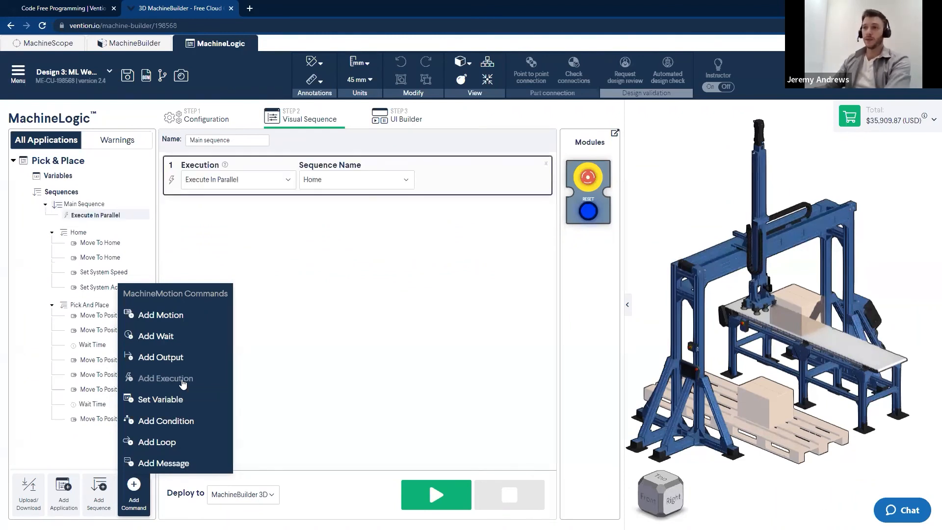
pyautogui.click(377, 345)
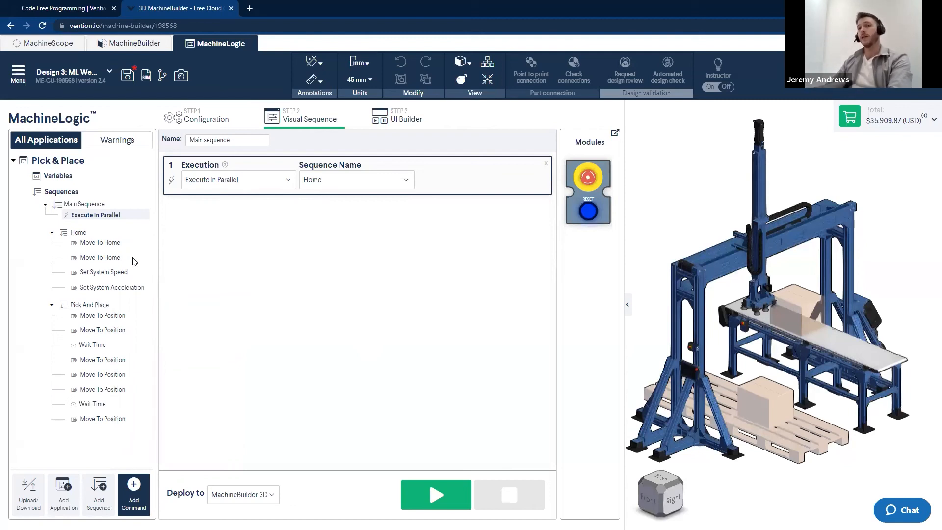
pyautogui.click(270, 186)
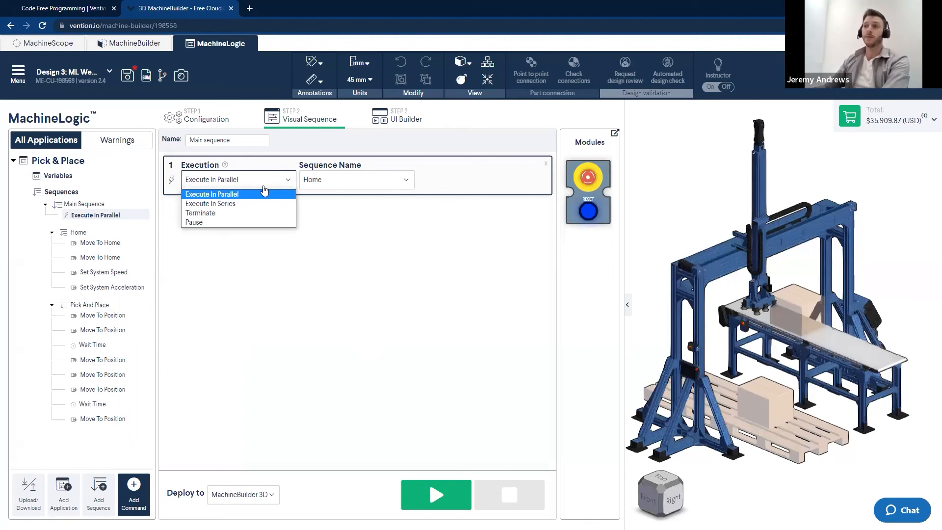
pyautogui.click(234, 202)
pyautogui.click(324, 179)
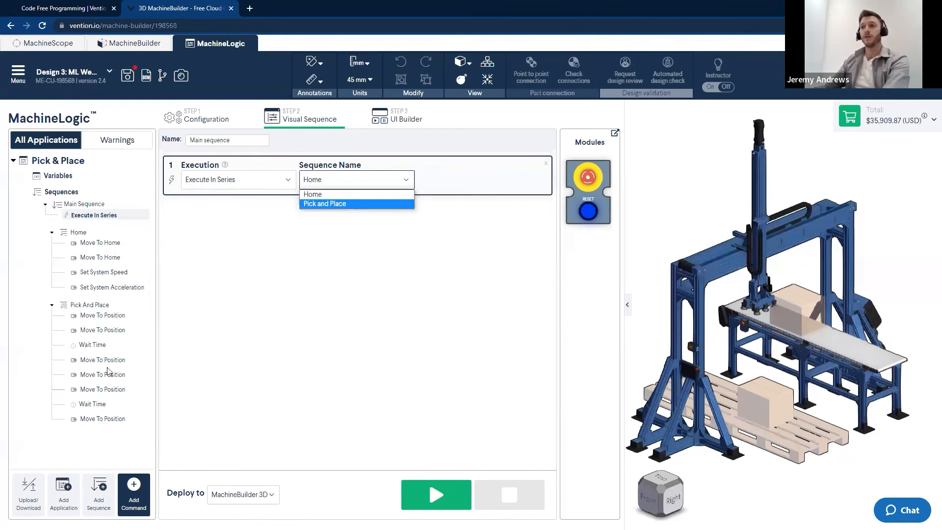
pyautogui.click(315, 195)
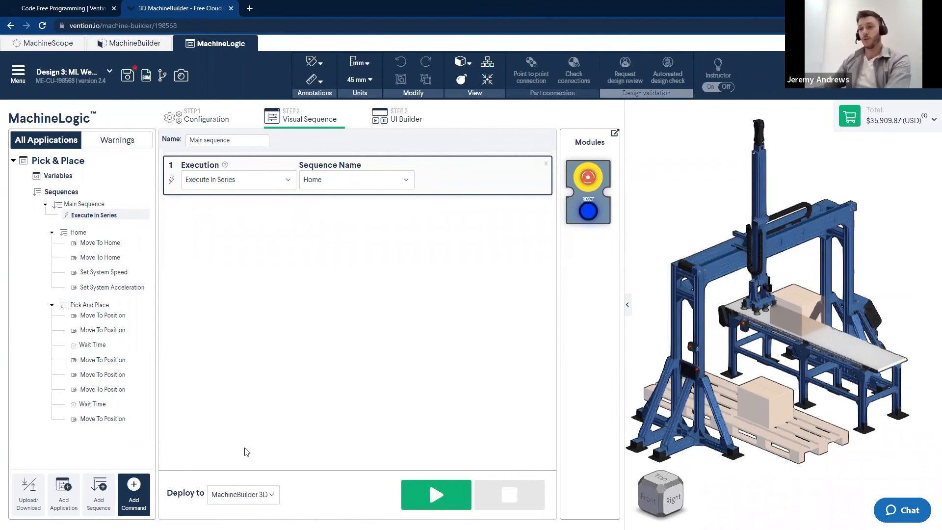
# Add a motion command that starts a continuous move of the Belt Conveyor
pyautogui.click(133, 493)
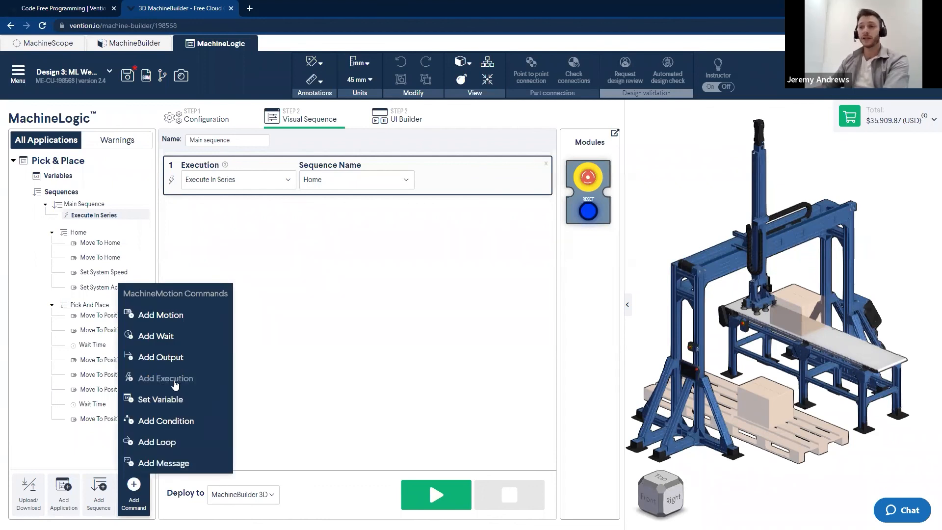
pyautogui.click(162, 317)
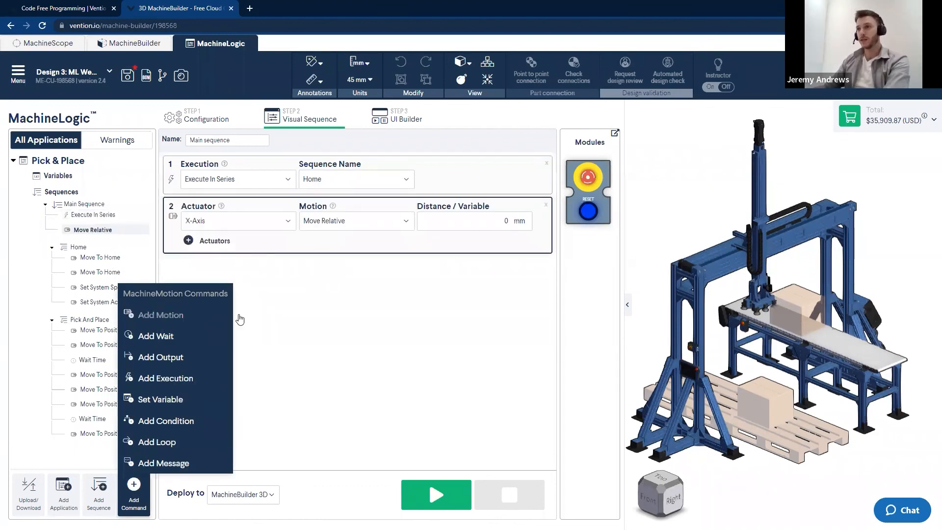
pyautogui.click(360, 377)
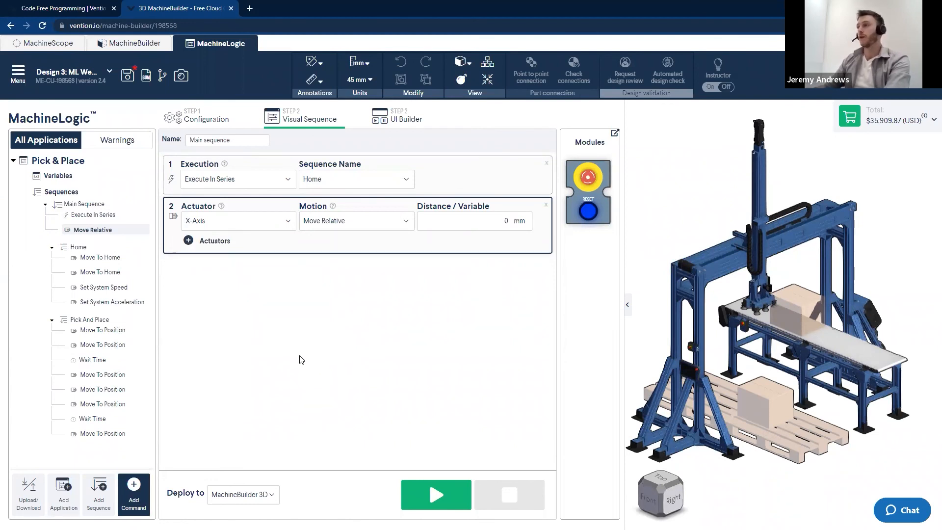
pyautogui.click(270, 218)
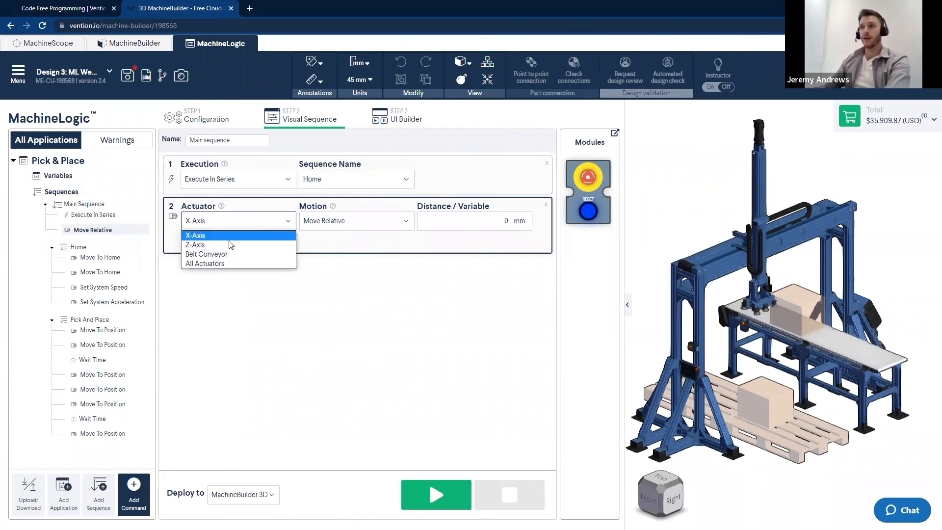
pyautogui.click(211, 255)
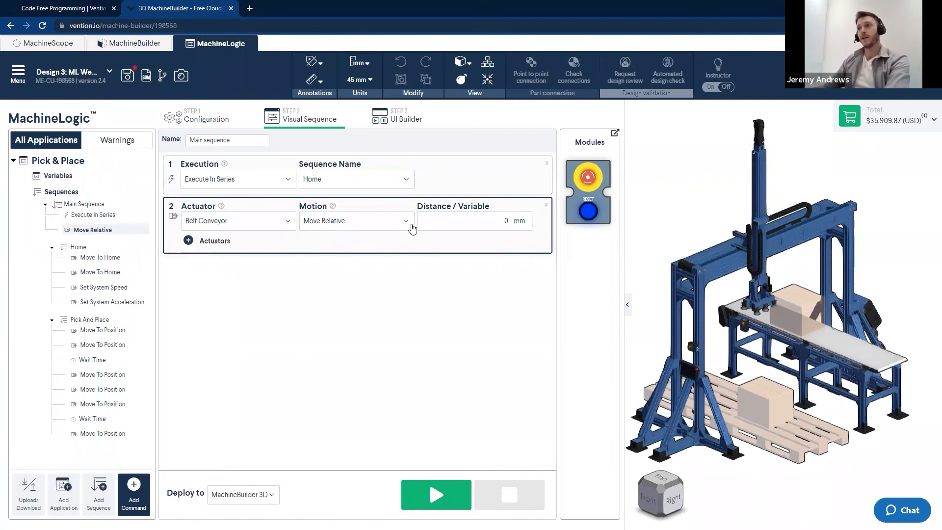
pyautogui.click(392, 227)
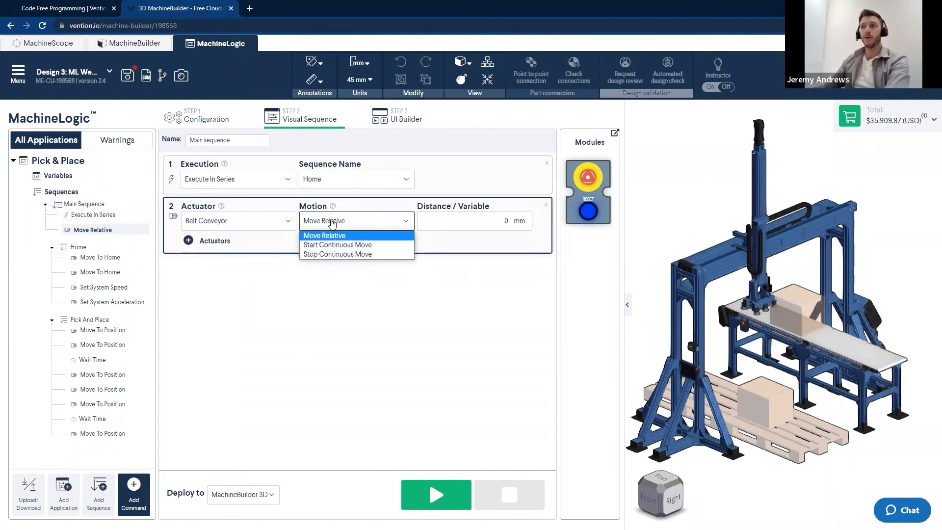
pyautogui.click(338, 246)
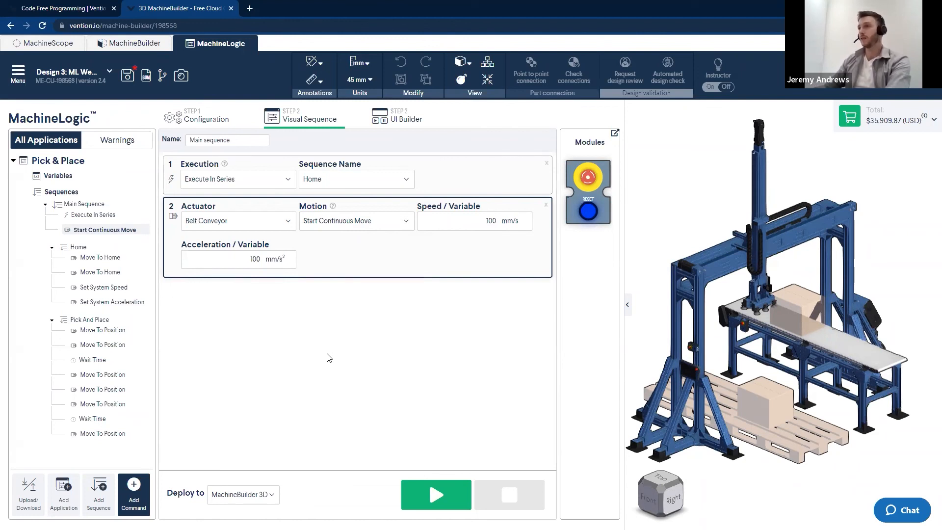
# Add an execution command that runs the Pick and Place sequence in series
pyautogui.click(134, 493)
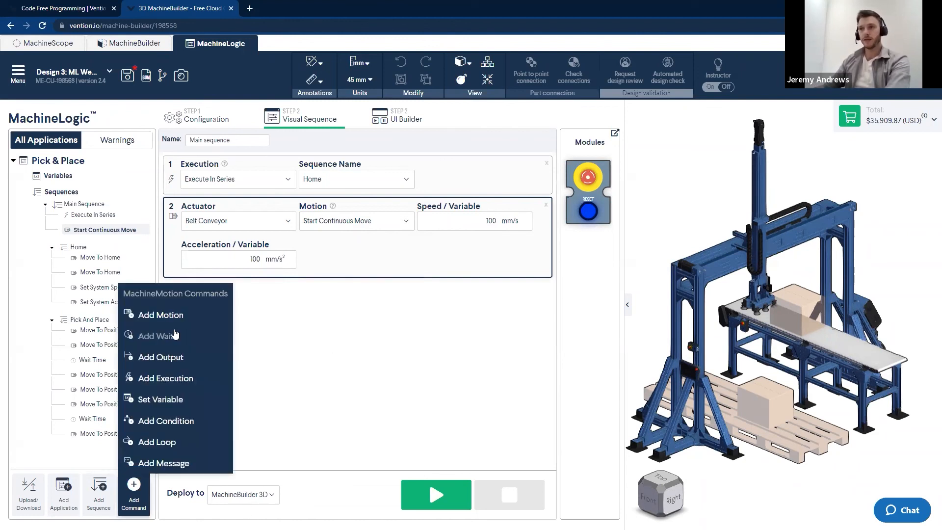
pyautogui.click(183, 380)
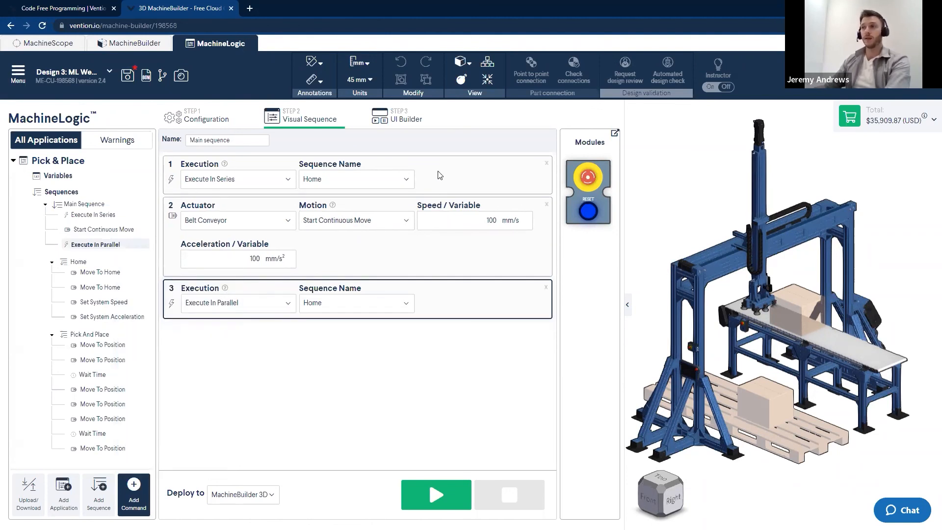
pyautogui.click(276, 307)
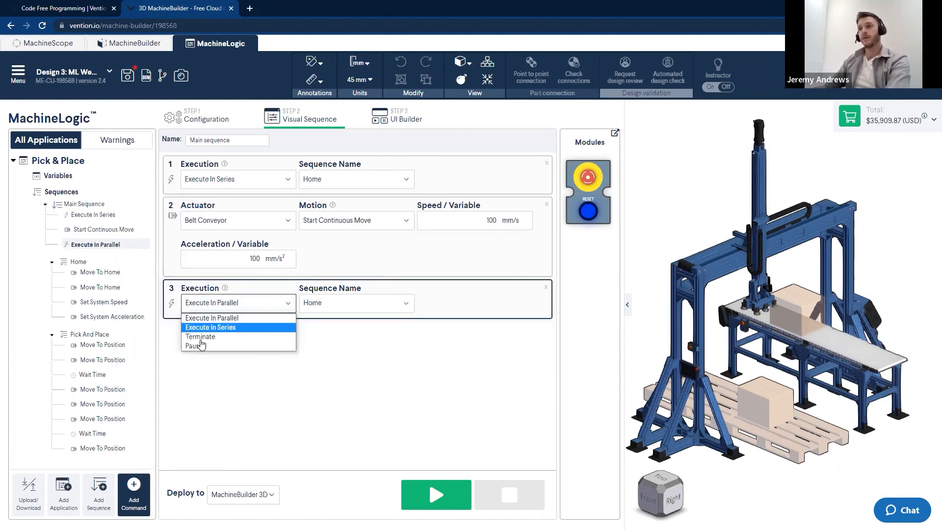
pyautogui.click(215, 329)
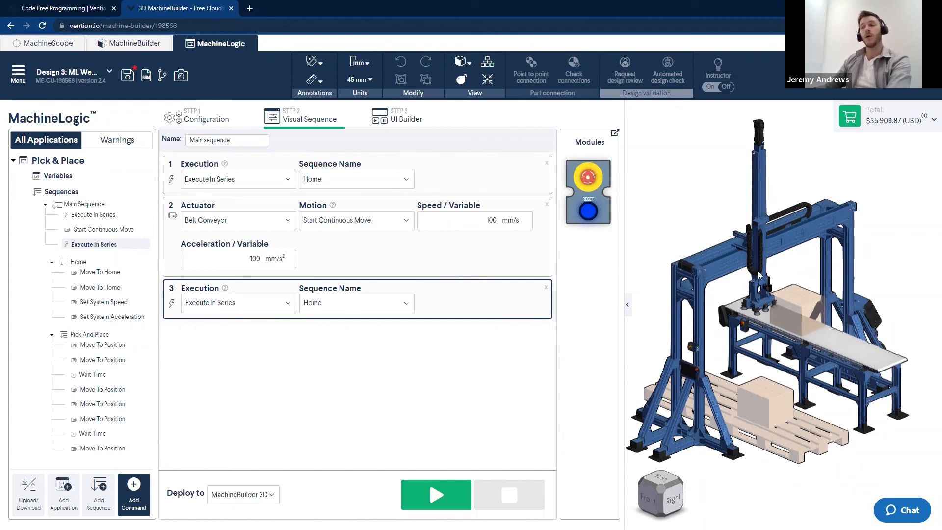
pyautogui.click(343, 309)
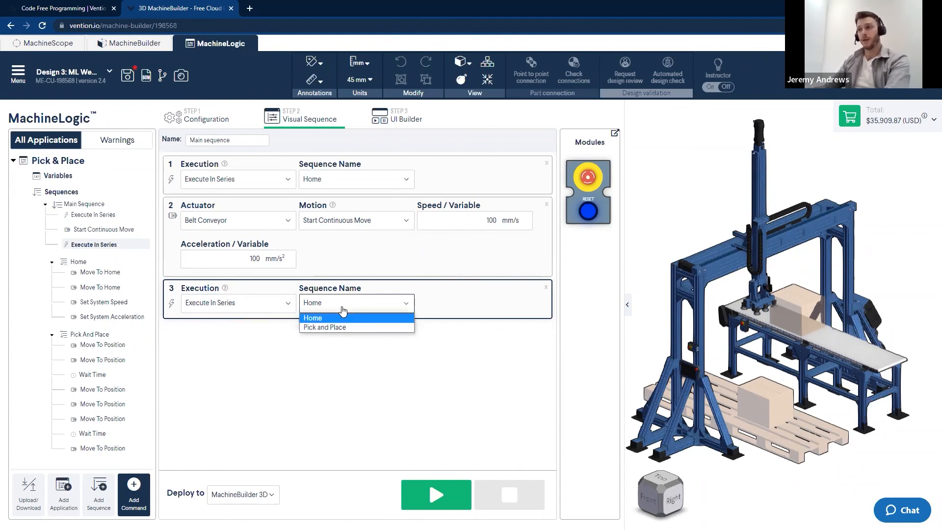
pyautogui.click(312, 327)
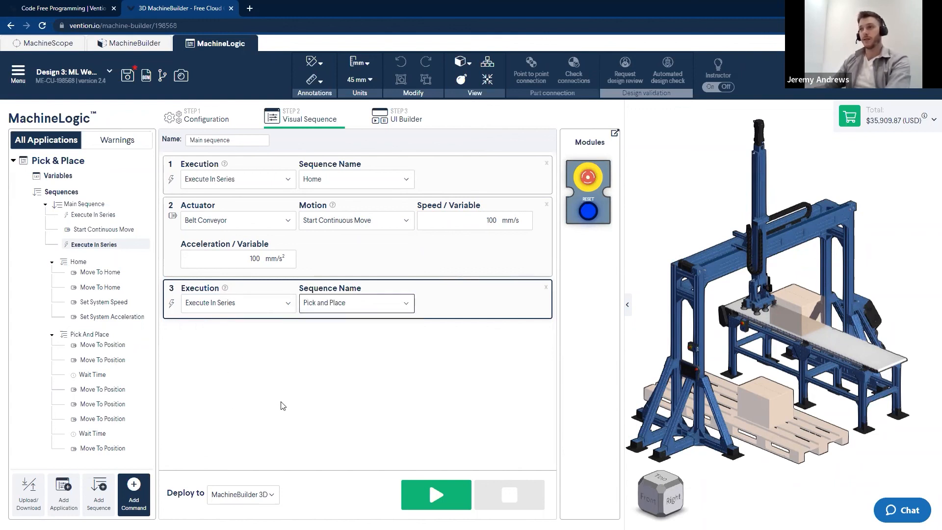
# Add a motion command that stops the Belt Conveyor's continuous move
pyautogui.click(148, 496)
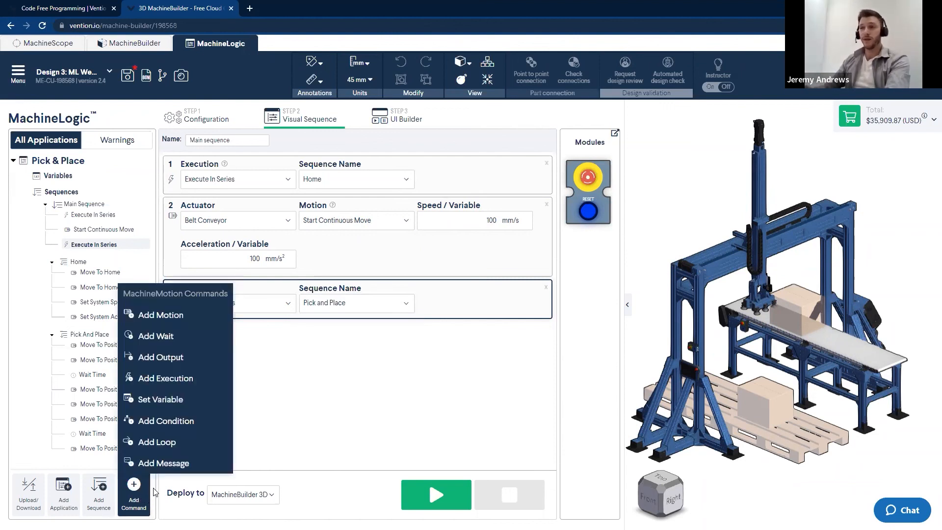
pyautogui.click(184, 321)
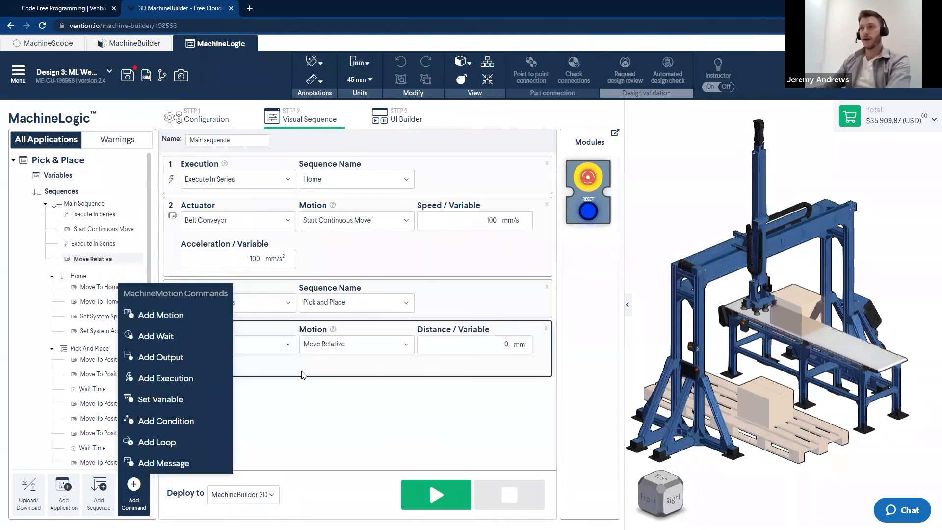
pyautogui.click(235, 344)
pyautogui.click(211, 377)
pyautogui.click(360, 345)
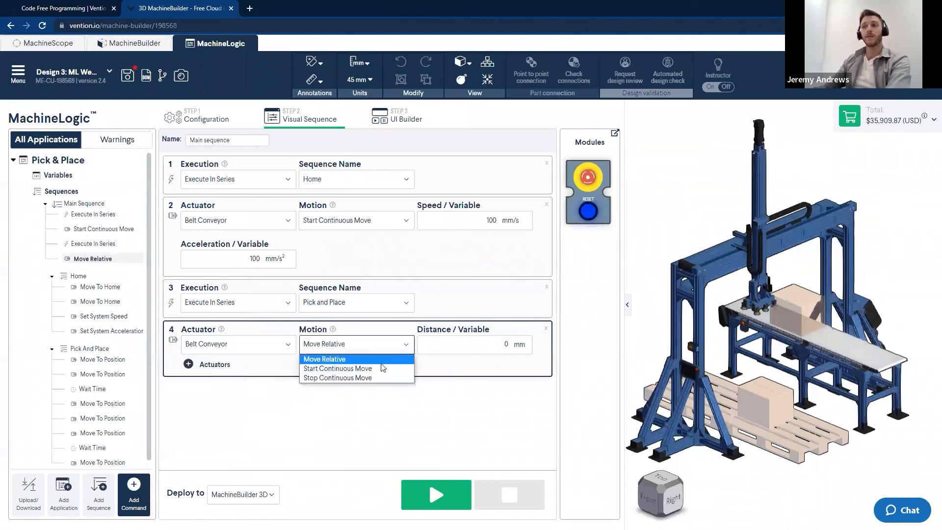
pyautogui.click(358, 377)
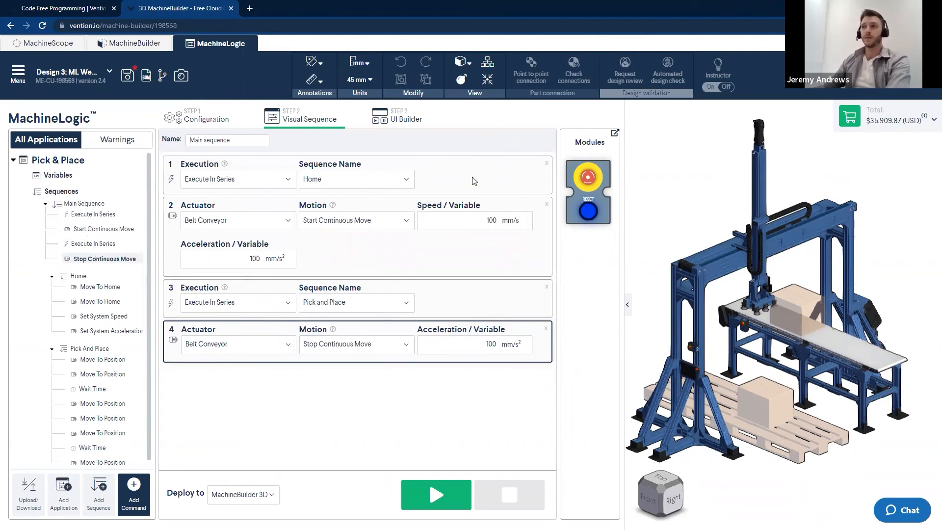
pyautogui.click(445, 258)
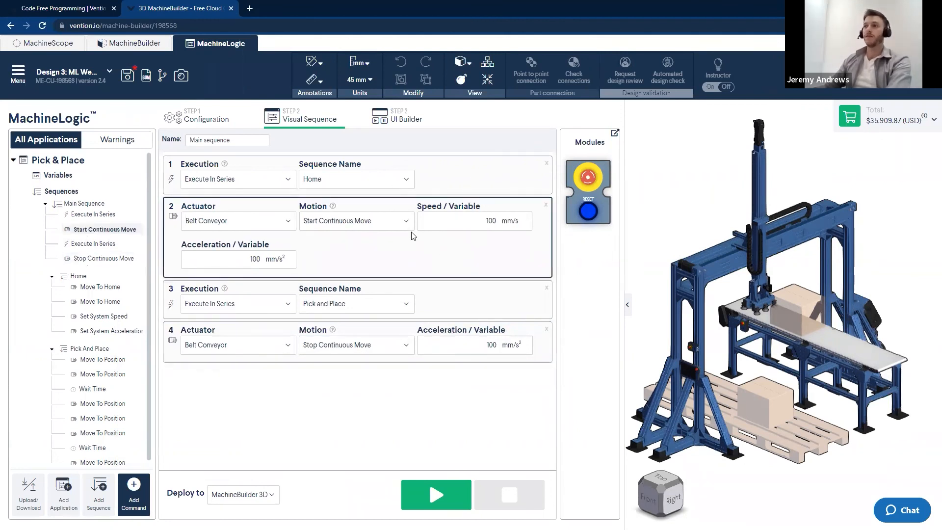
pyautogui.click(464, 304)
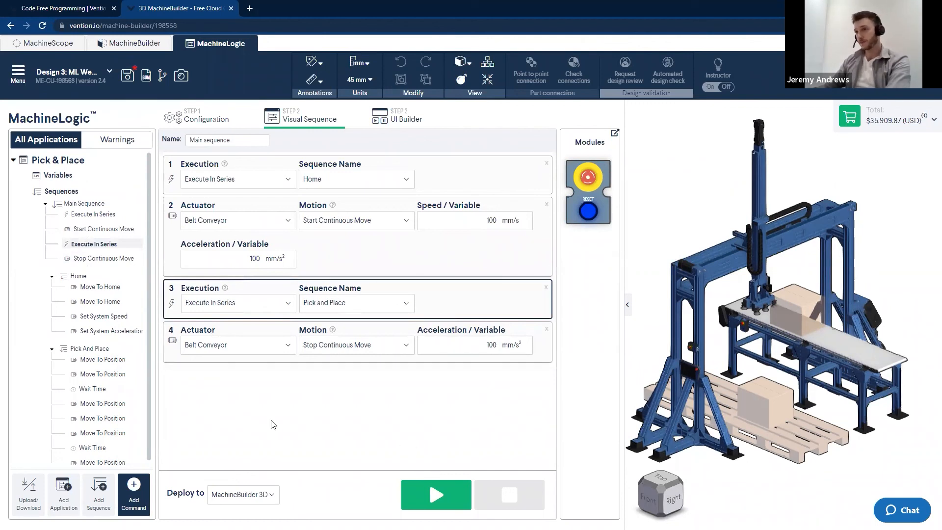
pyautogui.scroll(-1, 51, 355)
pyautogui.click(52, 341)
pyautogui.click(50, 275)
pyautogui.click(45, 205)
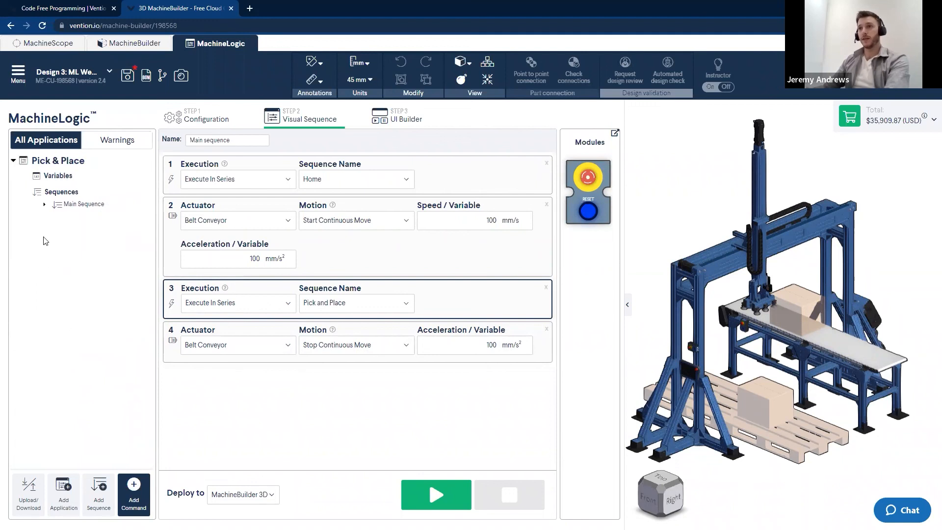
pyautogui.click(45, 205)
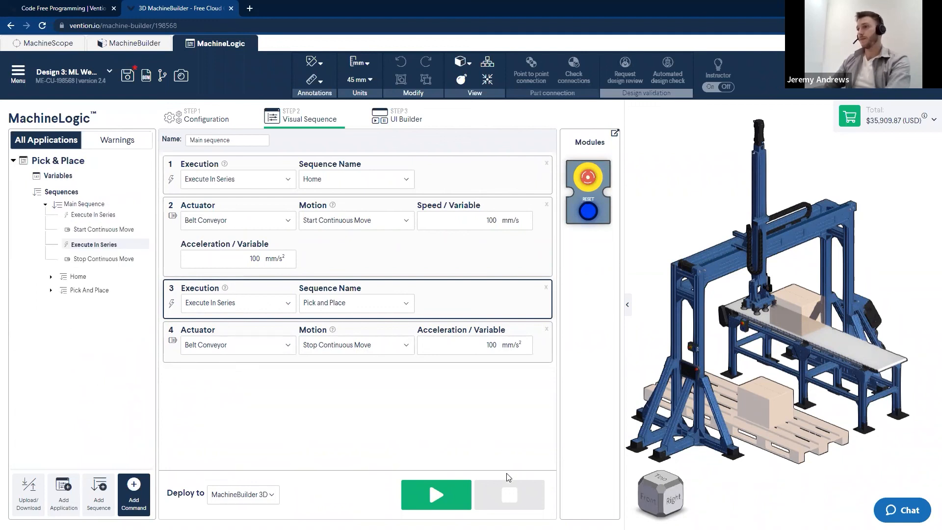
# Run the Main Sequence on the MachineBuilder 3D simulation
pyautogui.click(436, 495)
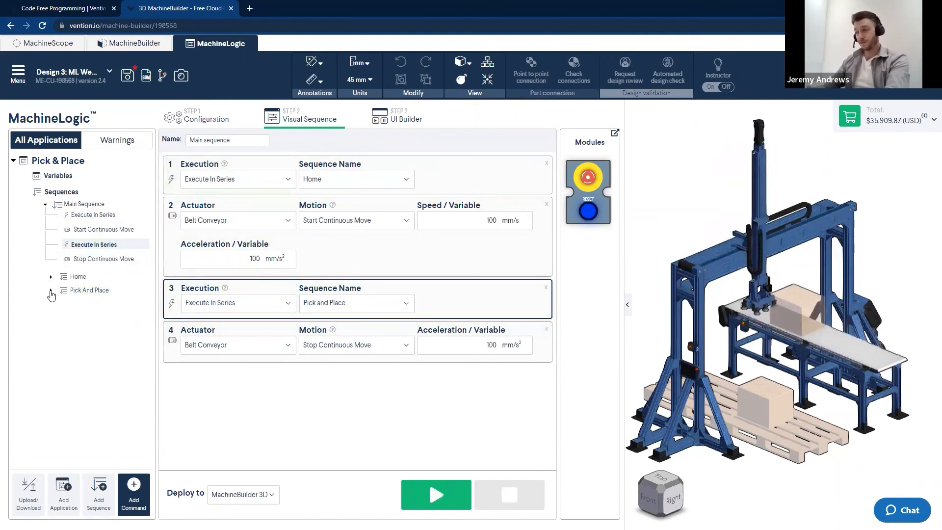
pyautogui.click(51, 290)
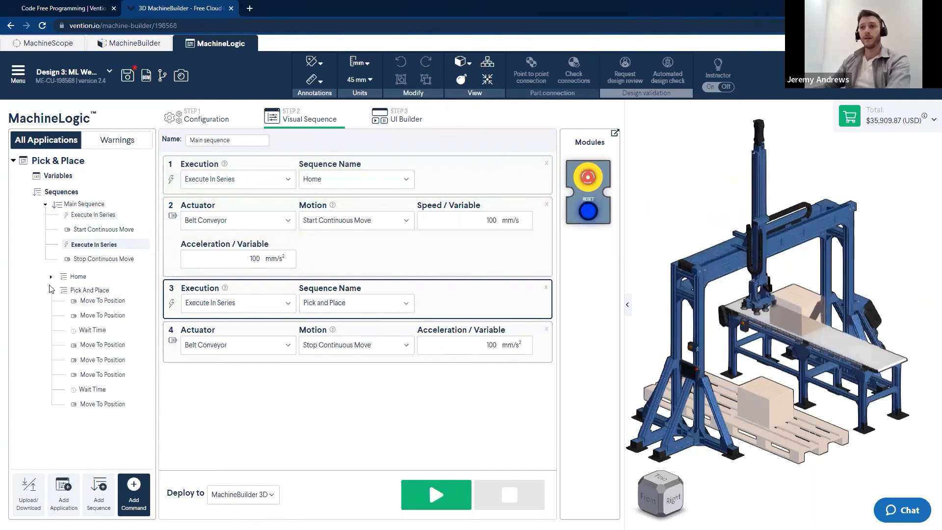
pyautogui.click(51, 277)
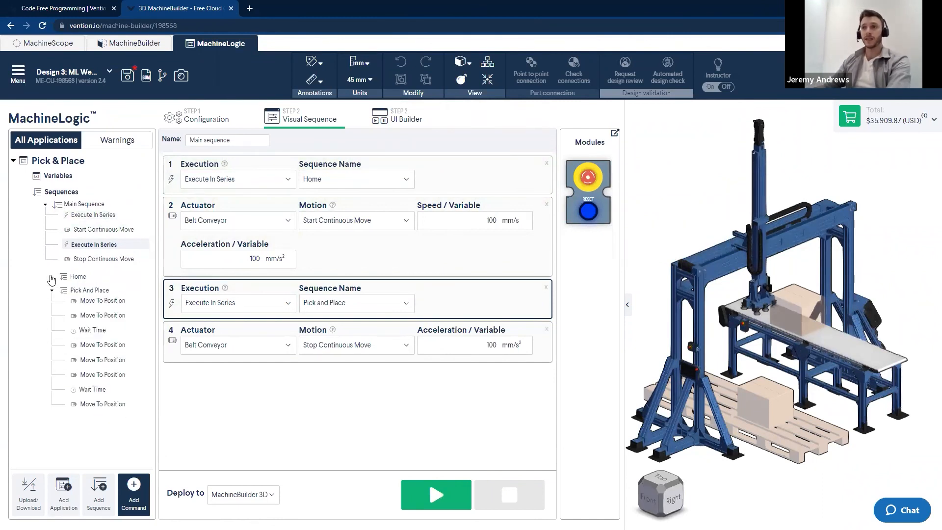